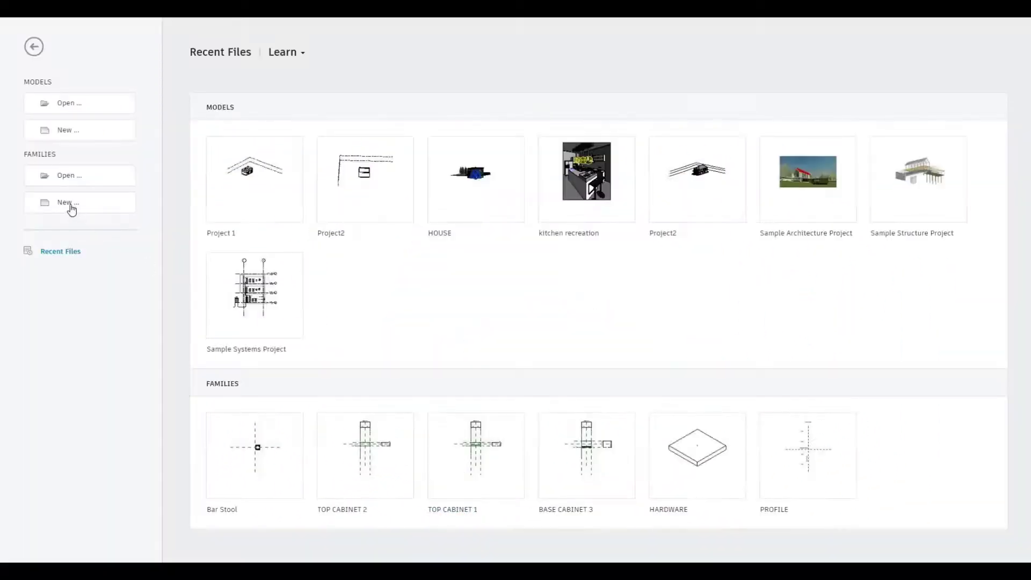
- Create a new family from the Metric Generic Model.rft template
left_click(68, 204)
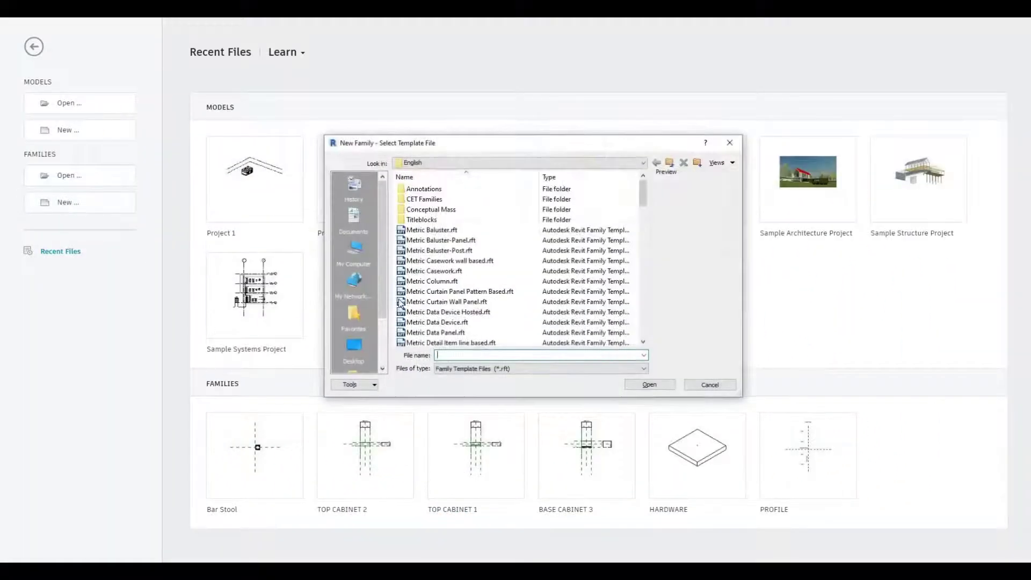
scroll(482, 309, "down", 7)
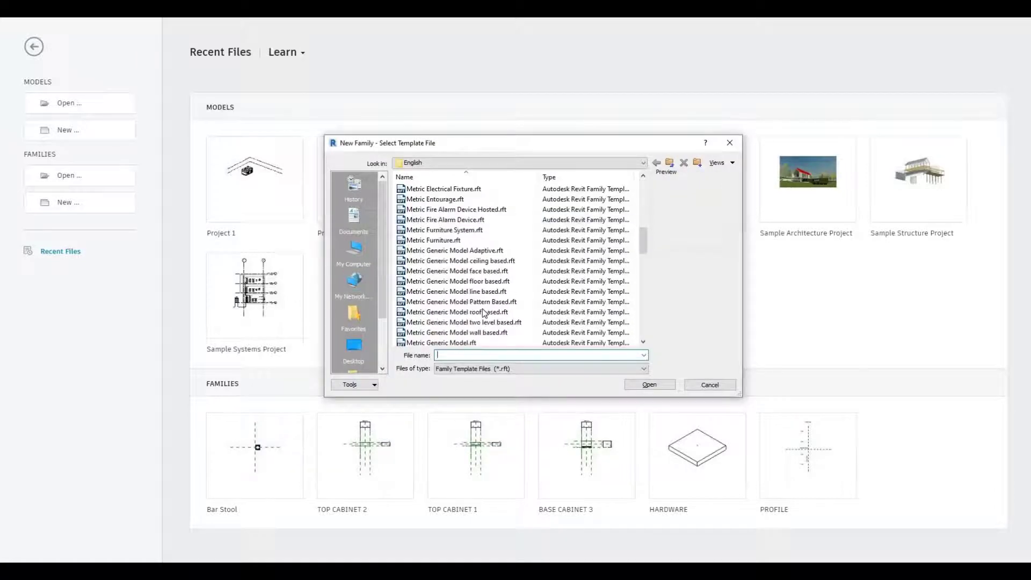
scroll(484, 313, "down", 1)
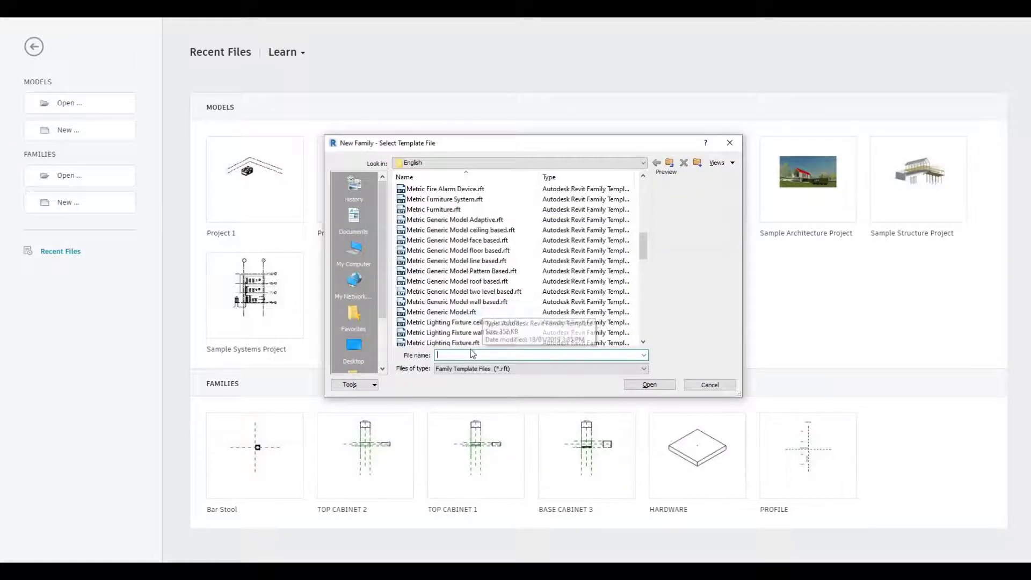
left_click(446, 312)
left_click(649, 384)
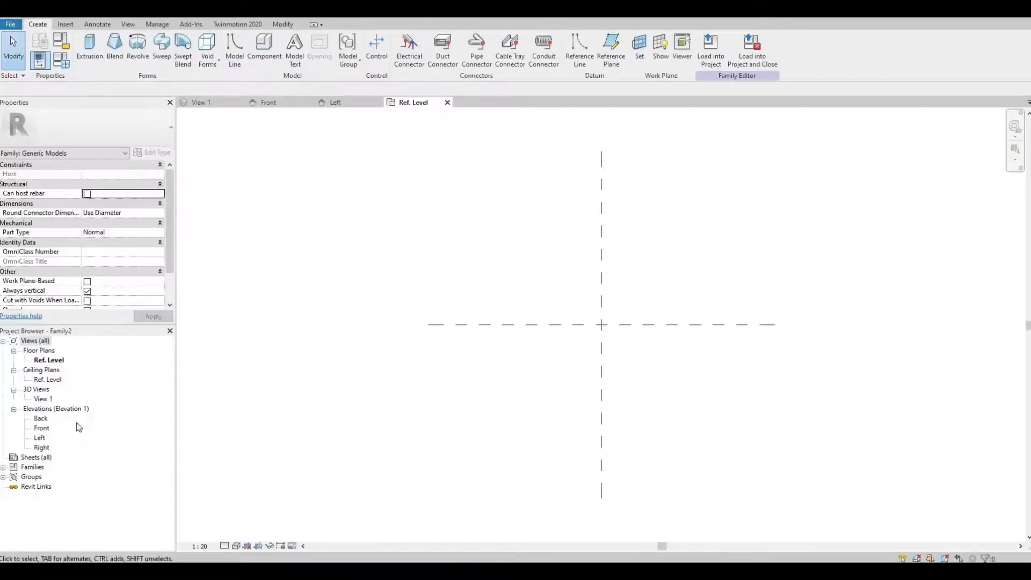
- In the Front elevation, draw a horizontal reference plane about 965 mm above Ref. Level and a vertical one just right of the centre plane
double_click(42, 429)
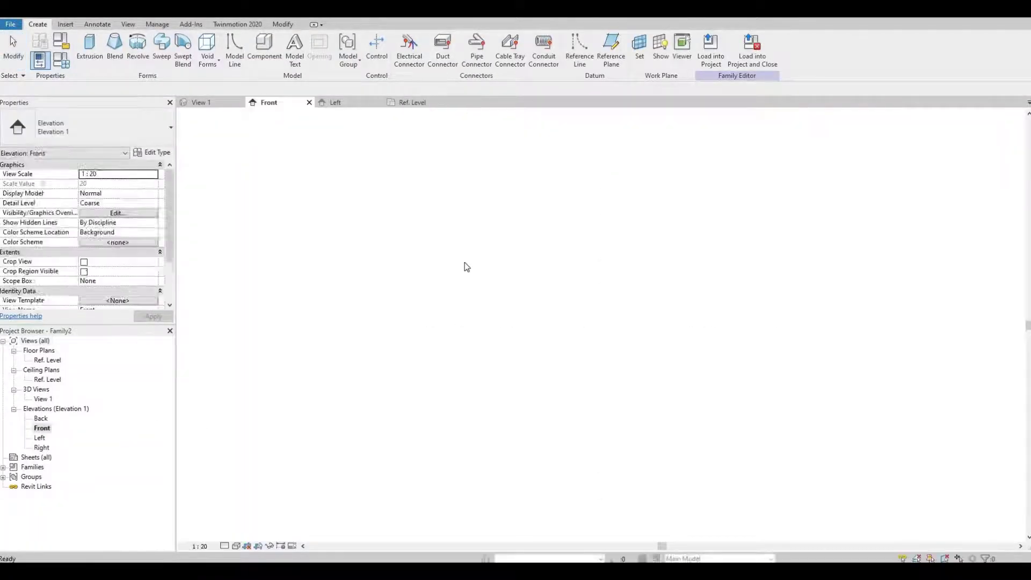
left_click(611, 60)
left_click(551, 317)
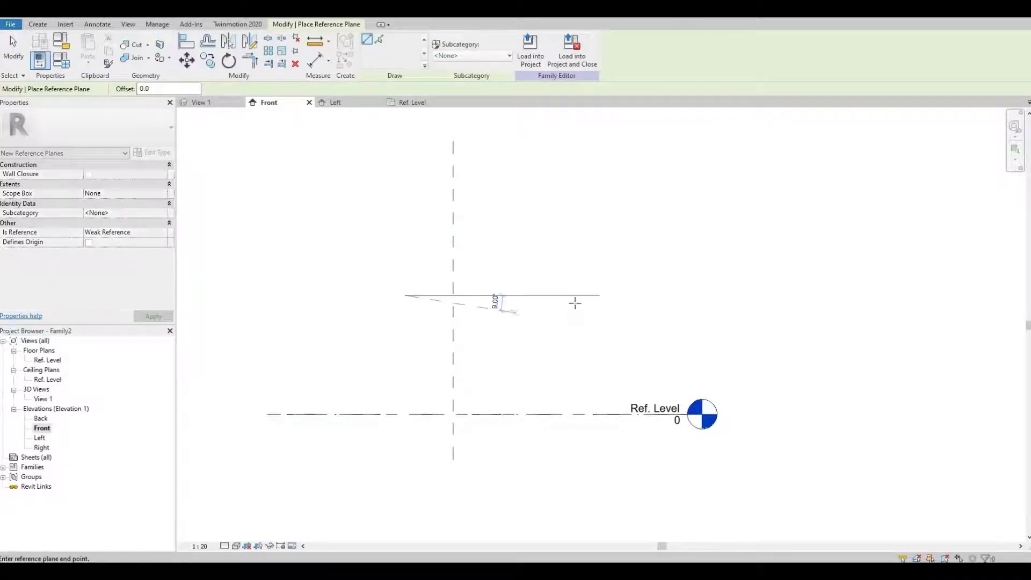
left_click(576, 299)
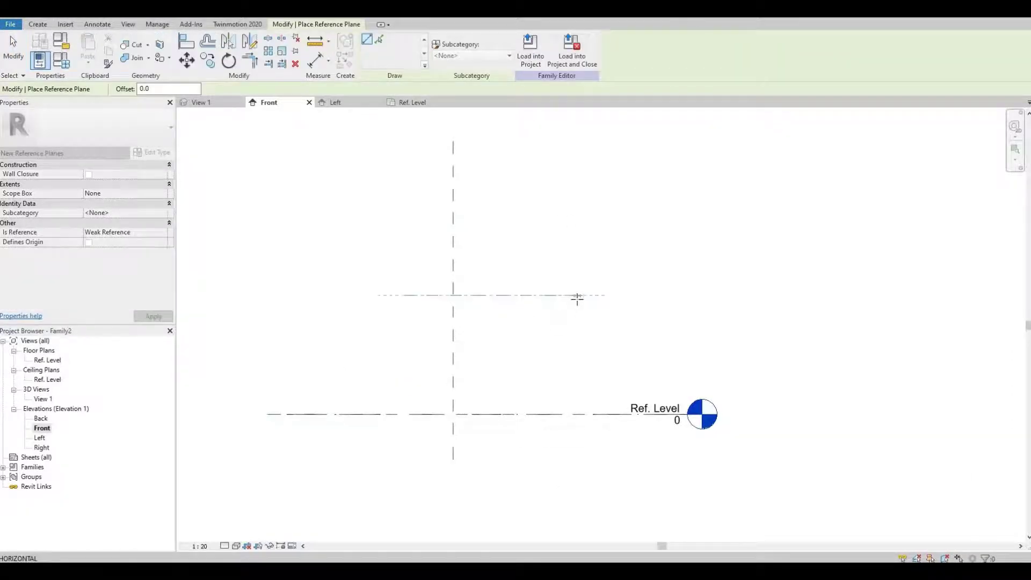
left_click(476, 242)
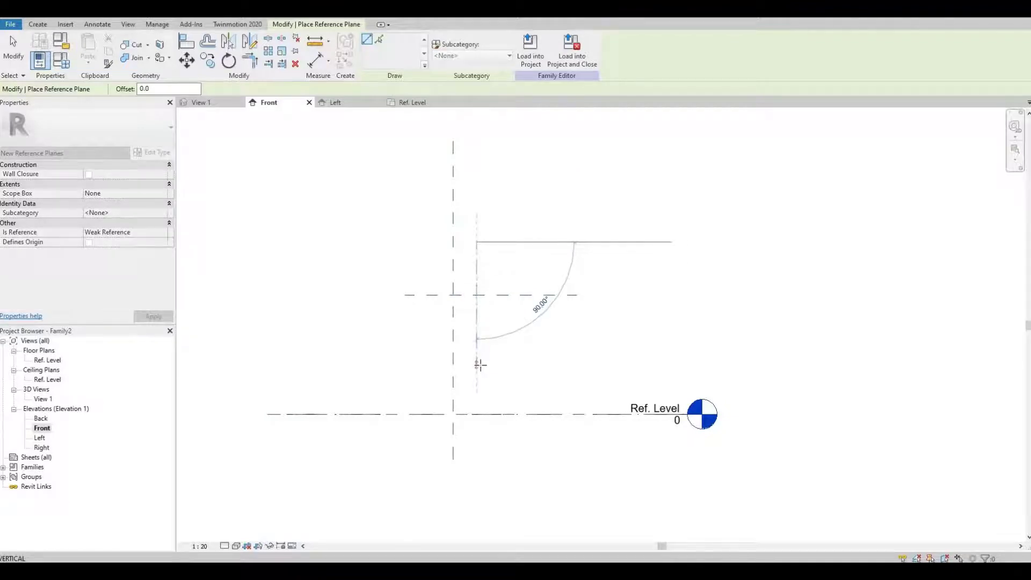
left_click(476, 365)
key("Escape")
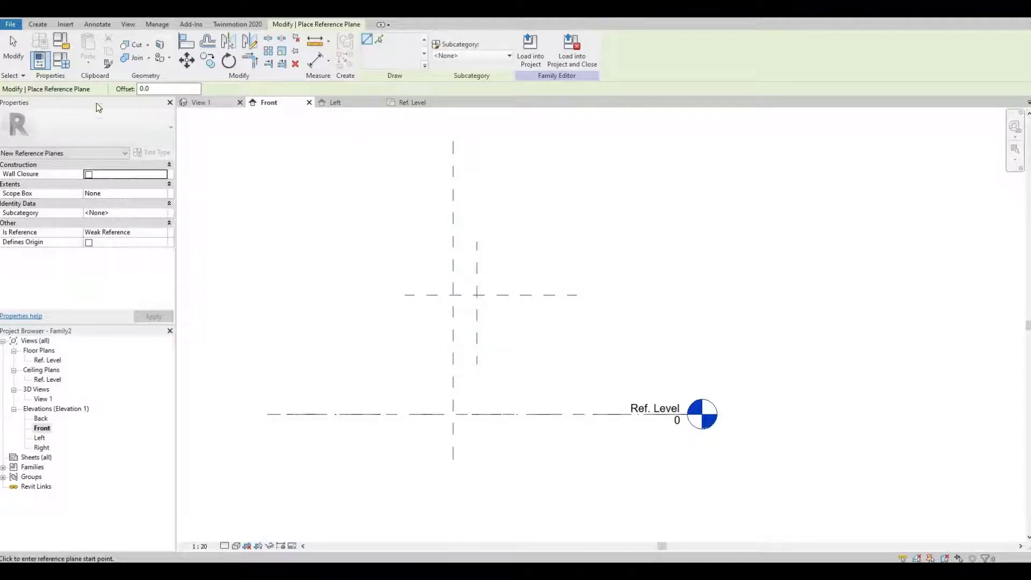
- Start a Revolve and sketch a 60 mm radius boundary circle where the centre plane crosses the horizontal reference plane
left_click(37, 25)
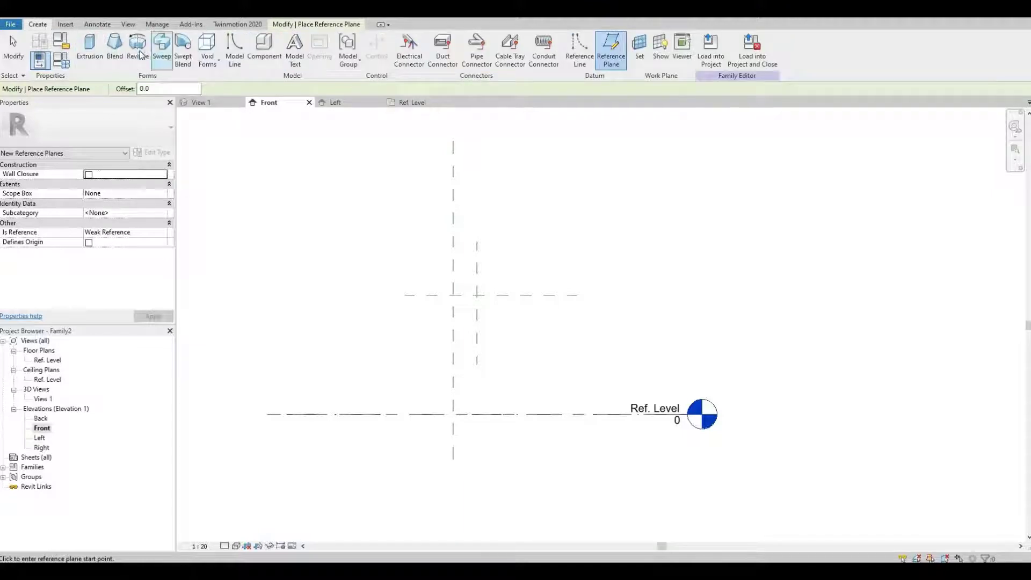
left_click(139, 53)
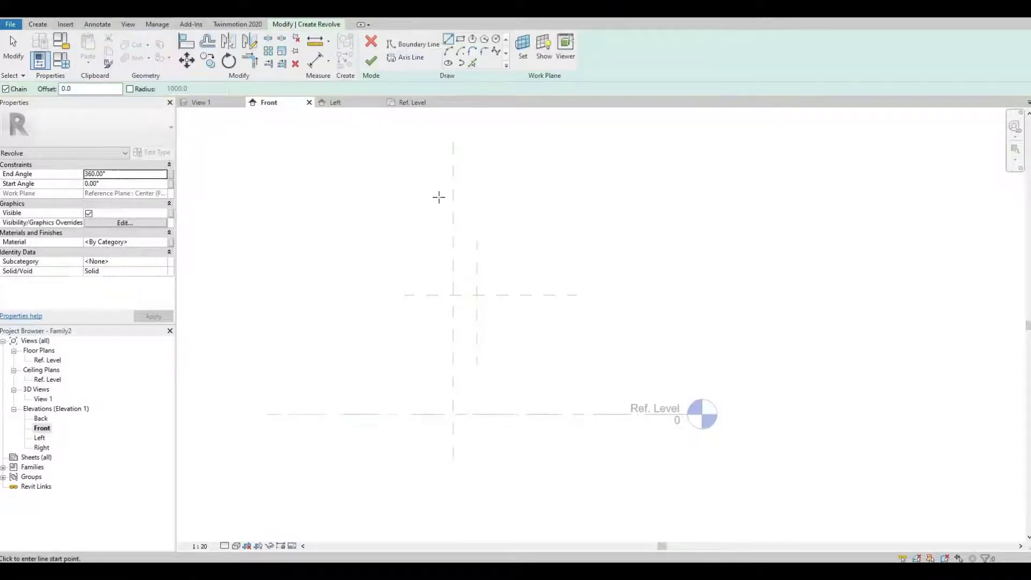
left_click(496, 39)
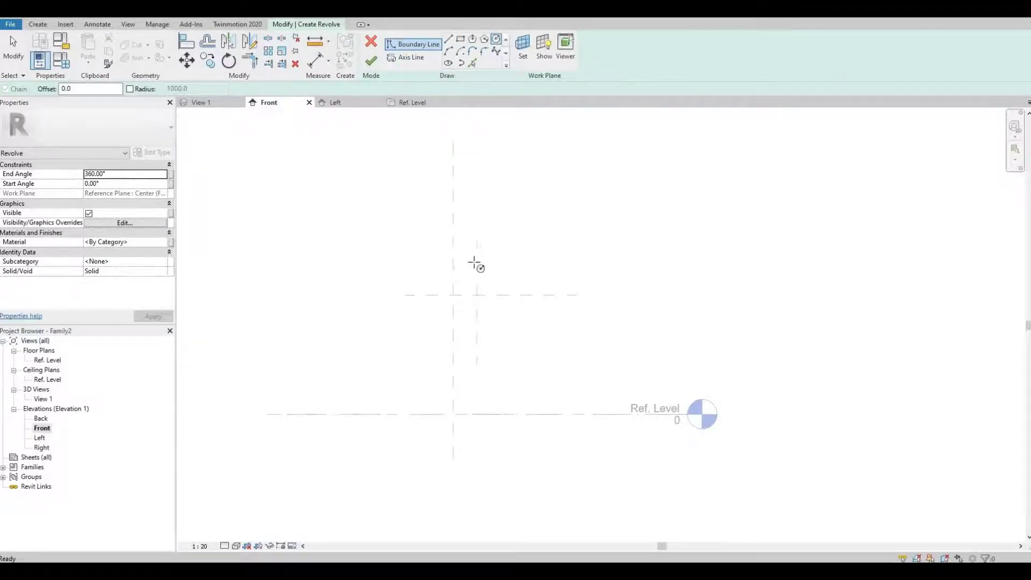
scroll(450, 290, "up", 2)
left_click(446, 314)
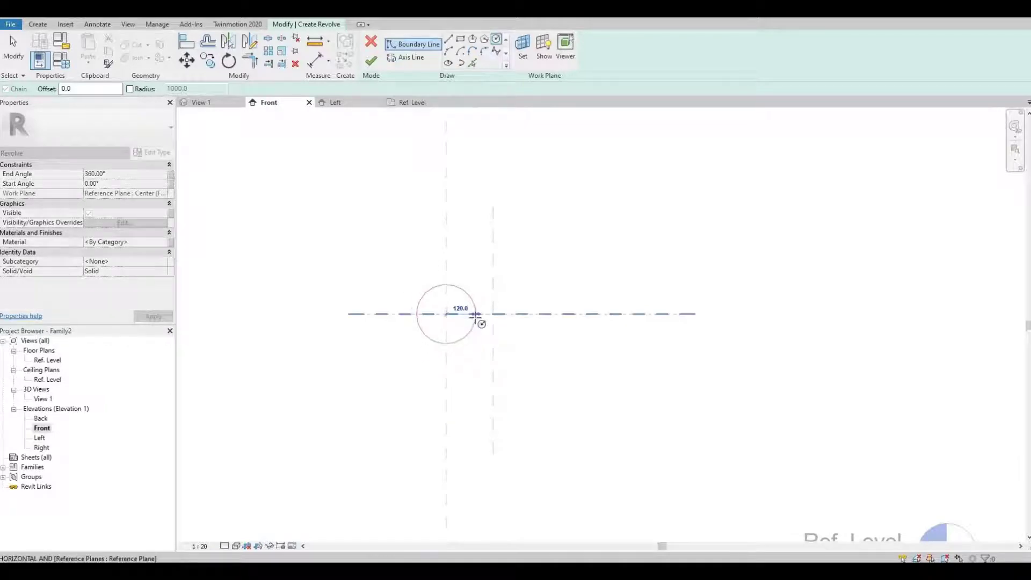
type("60")
key("Return")
scroll(467, 317, "up", 2)
scroll(432, 310, "up", 1)
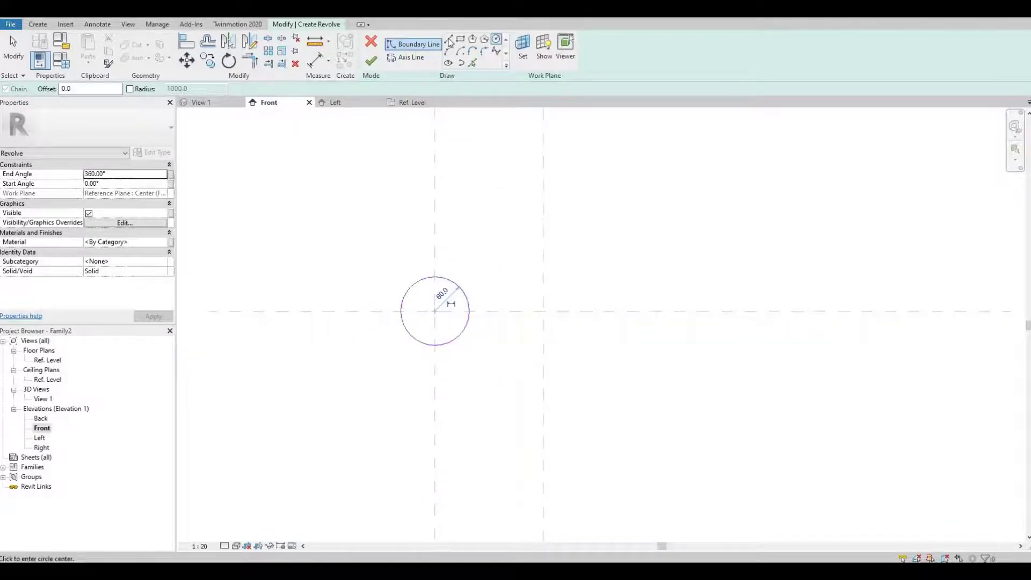
- Draw a horizontal boundary line through the circle's centre, extending past both sides of the circle
key("l")
key("i")
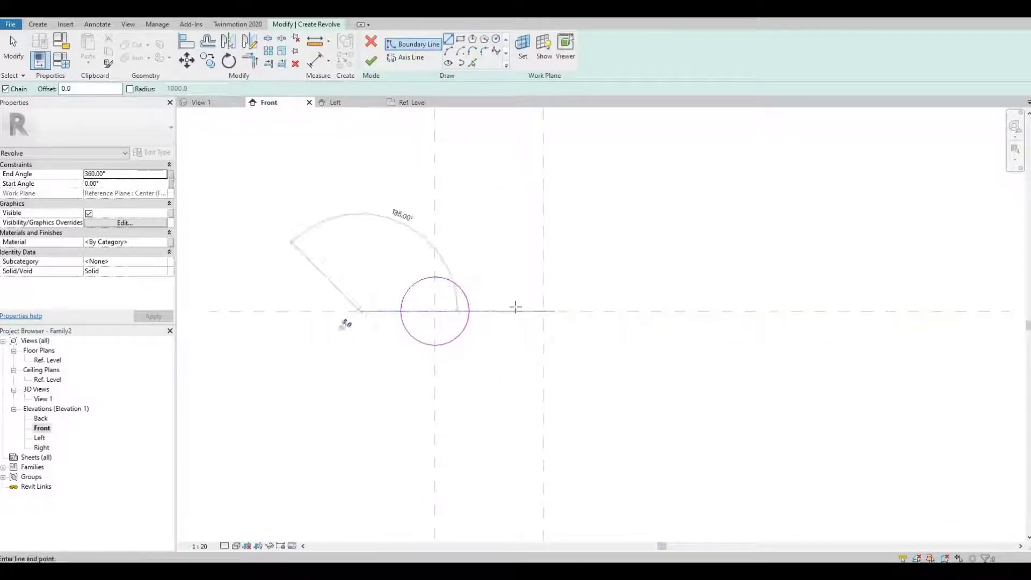
left_click(360, 311)
left_click(518, 311)
key("Escape")
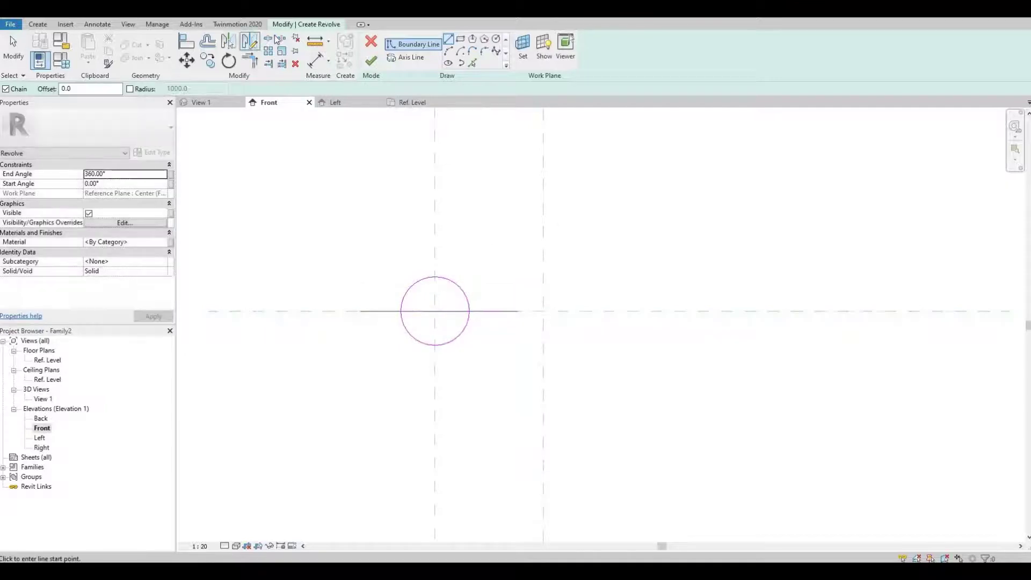
- Split the circle at its lowest point and trim it with the line into a closed upper semicircle
left_click(269, 39)
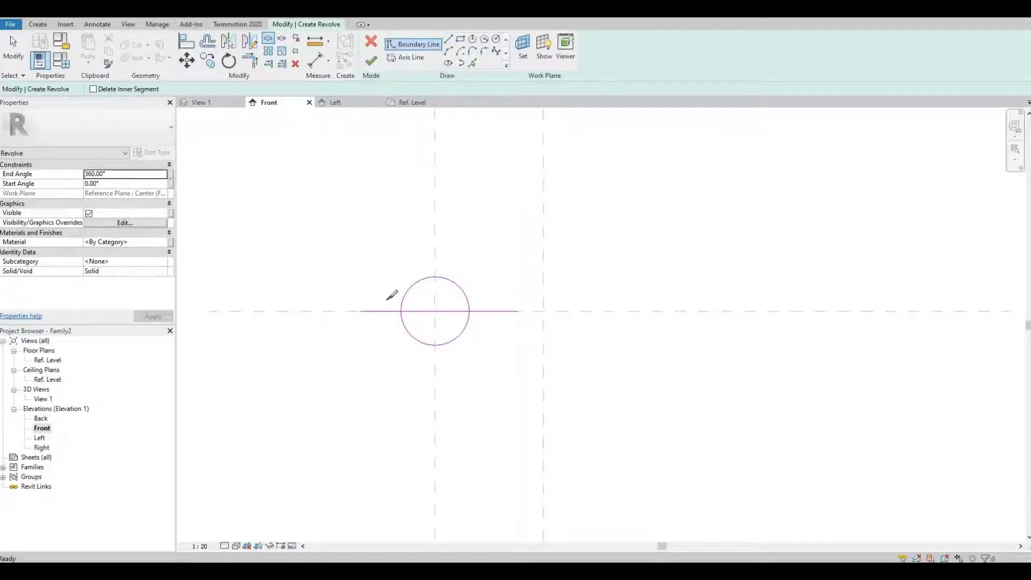
left_click(436, 346)
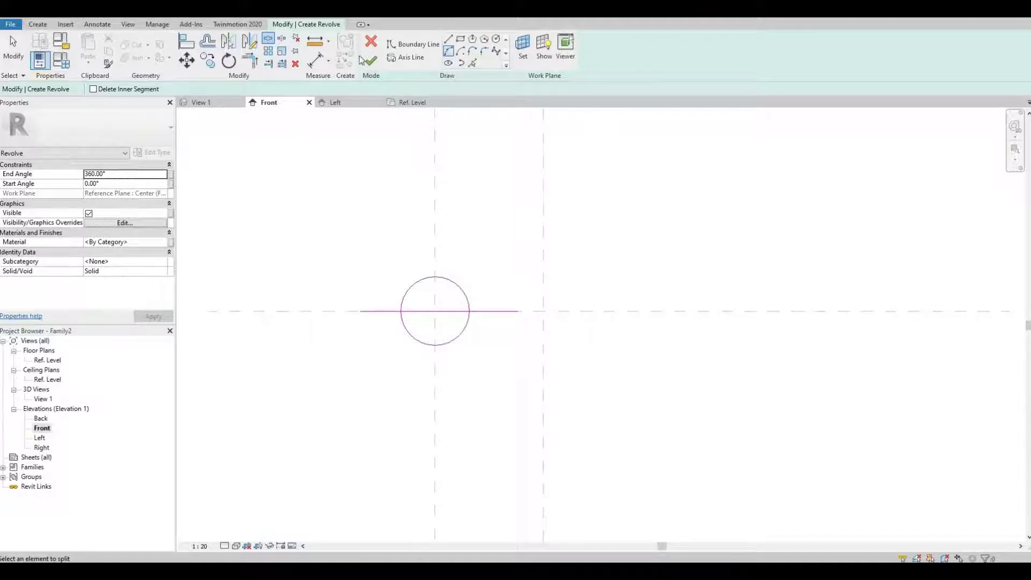
key("Escape")
key("t")
key("r")
left_click(423, 311)
left_click(465, 299)
left_click(467, 305)
left_click(463, 311)
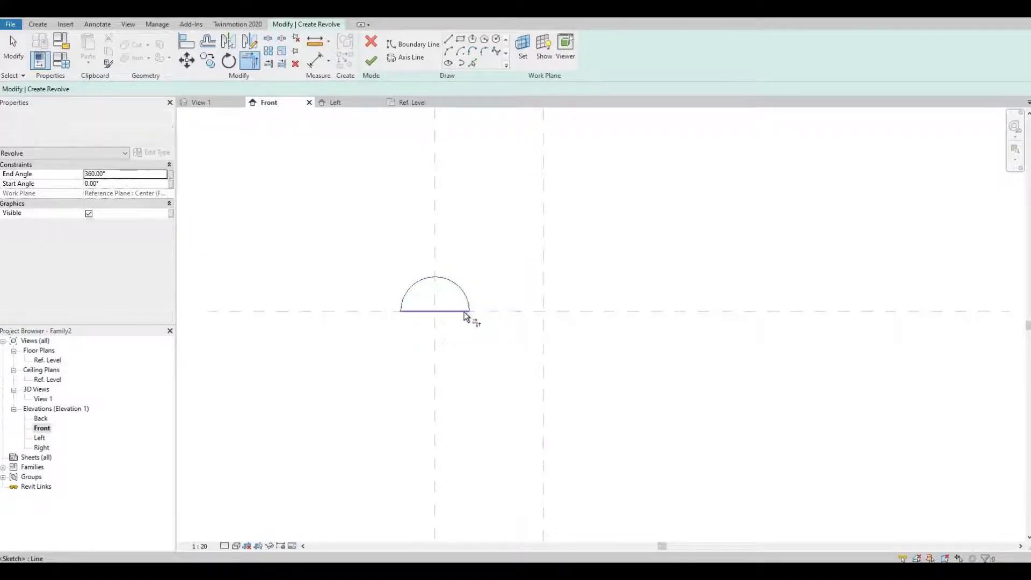
- Draw an axis line about 280 mm long along the semicircle's flat edge and finish the revolve as a sphere
left_click(413, 62)
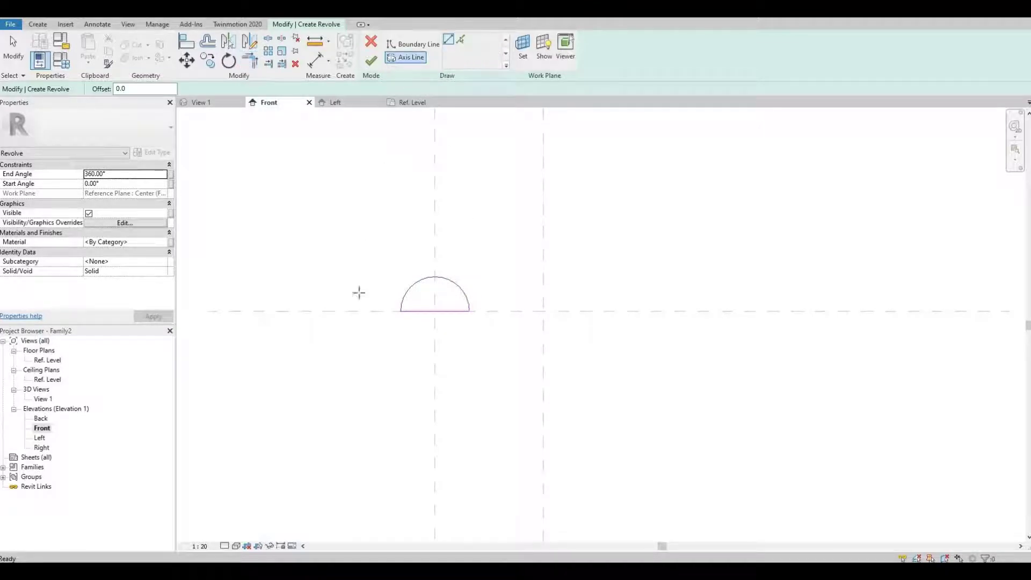
left_click(359, 312)
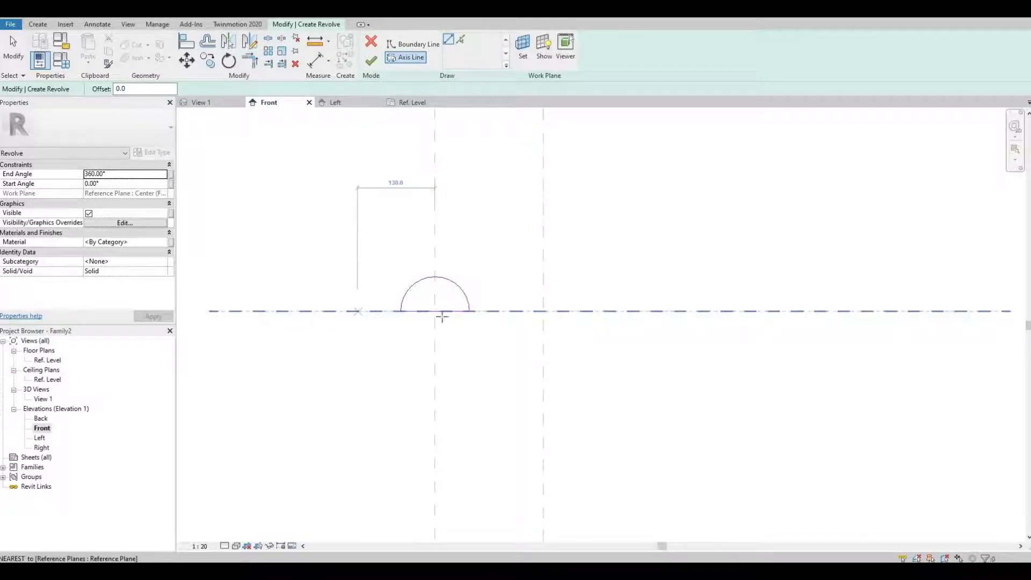
left_click(516, 312)
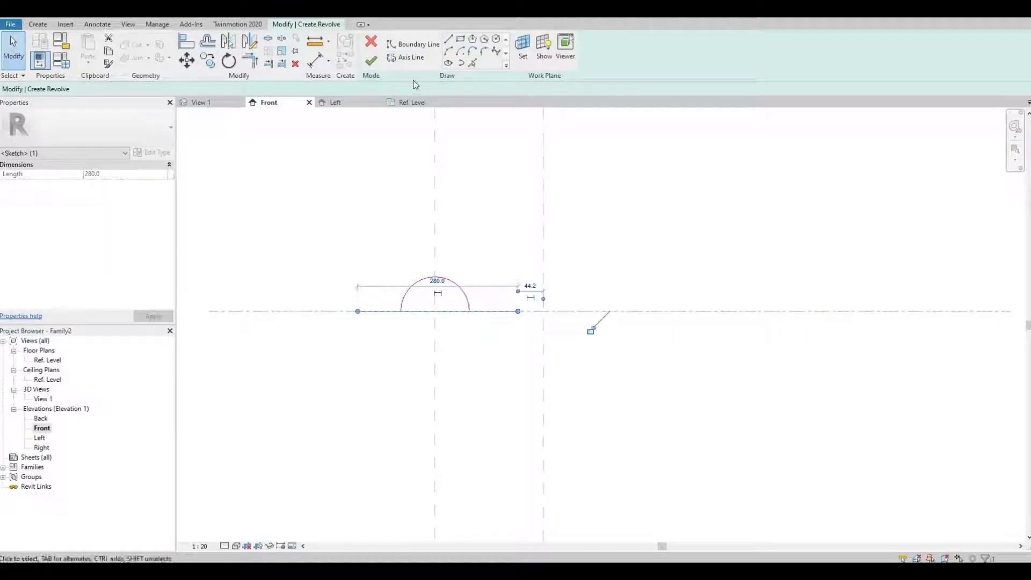
left_click(373, 63)
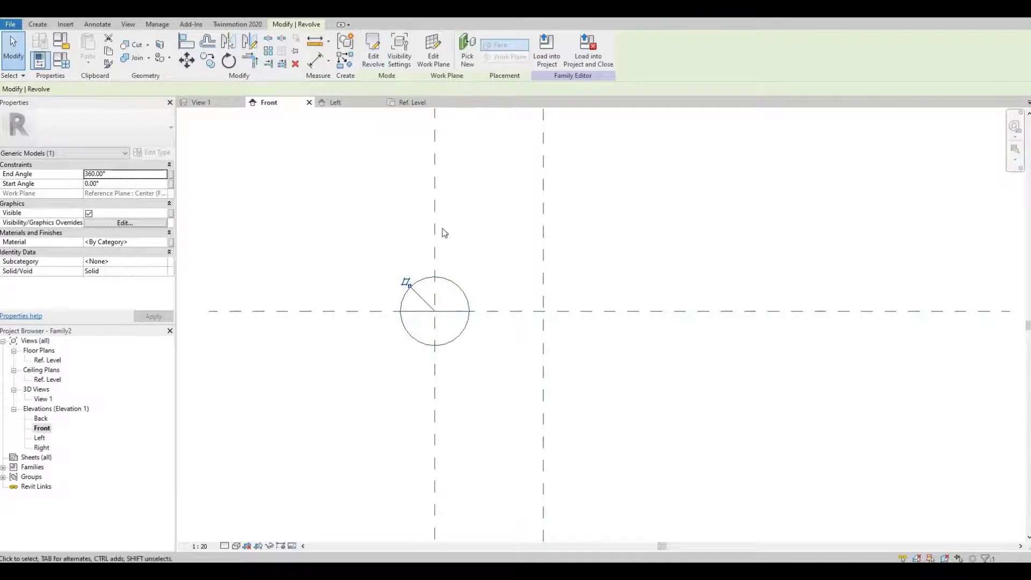
mouse_move(445, 235)
middle_mouse_down()
mouse_move(449, 253)
mouse_move(412, 254)
middle_mouse_up()
left_click(431, 241)
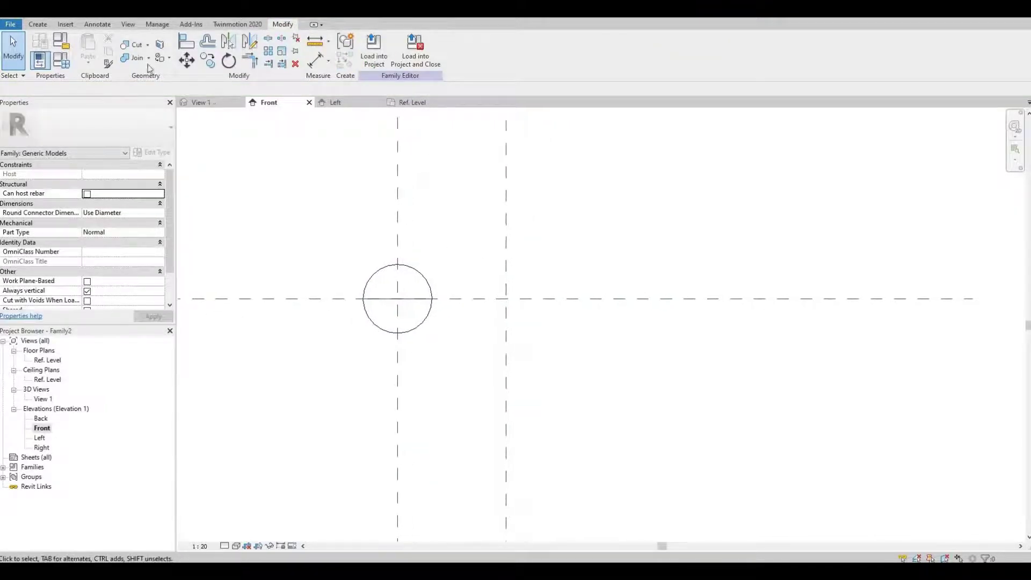
- Start a second Revolve and sketch a 60 mm radius circle where the second vertical plane crosses the horizontal reference plane
left_click(39, 25)
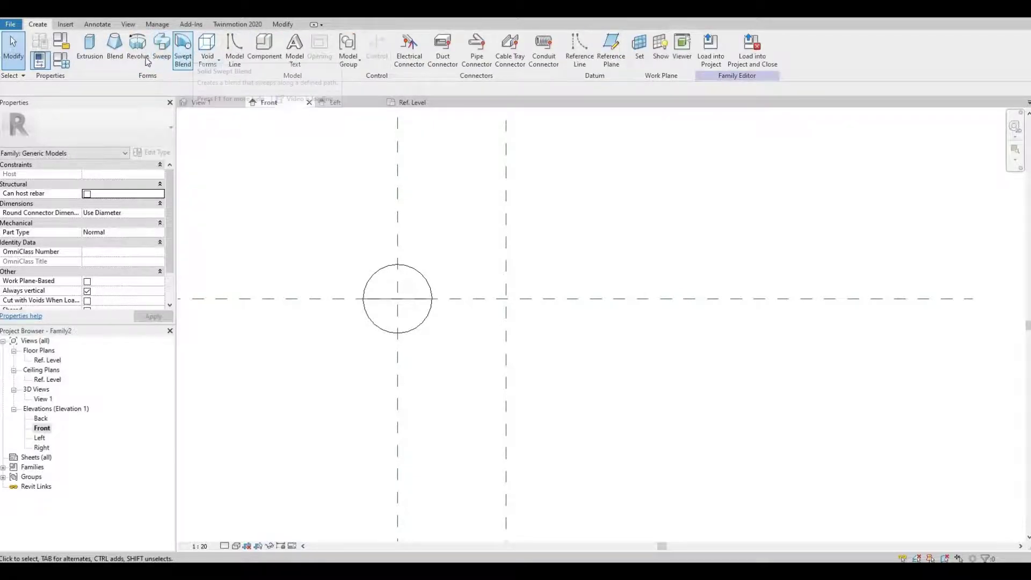
left_click(138, 54)
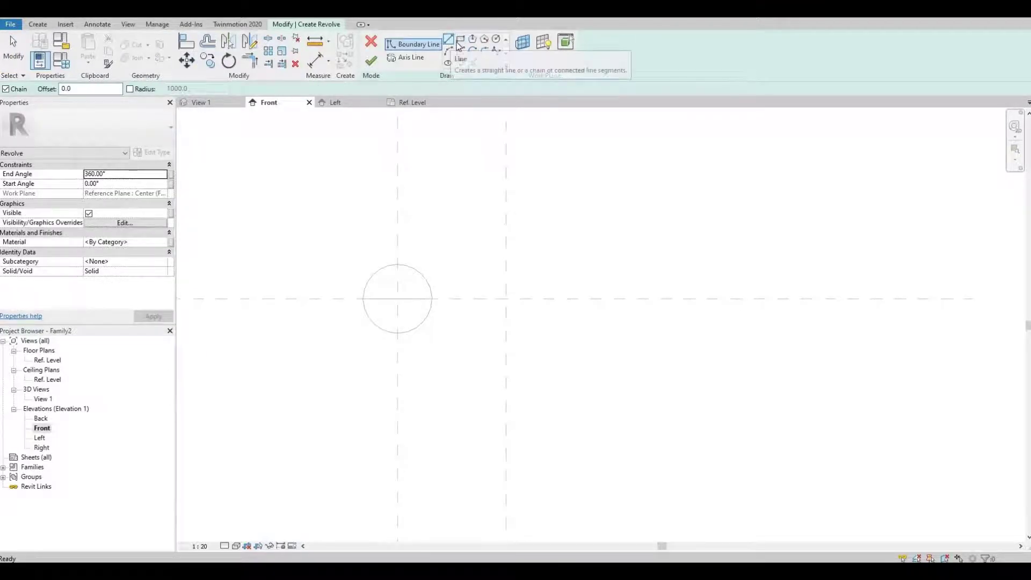
left_click(497, 42)
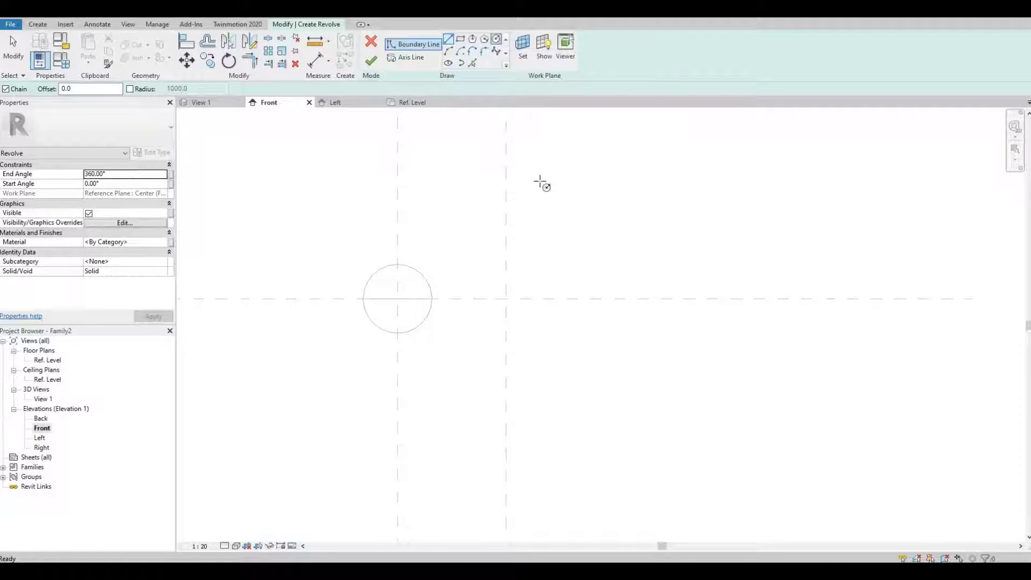
left_click(506, 298)
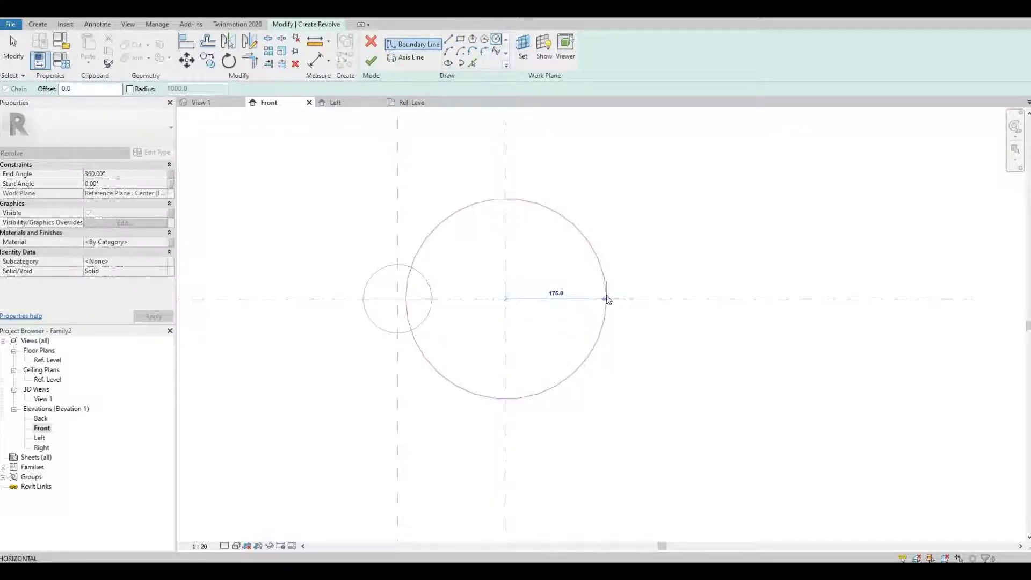
type("60")
key("Return")
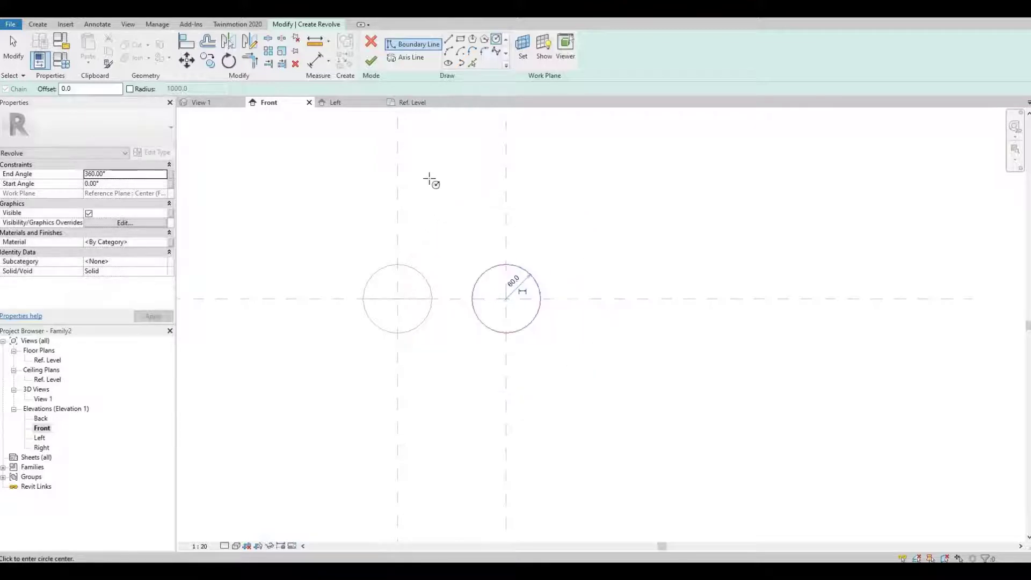
- Draw a horizontal boundary line through the second circle's centre, extending past both of its sides
left_click(448, 42)
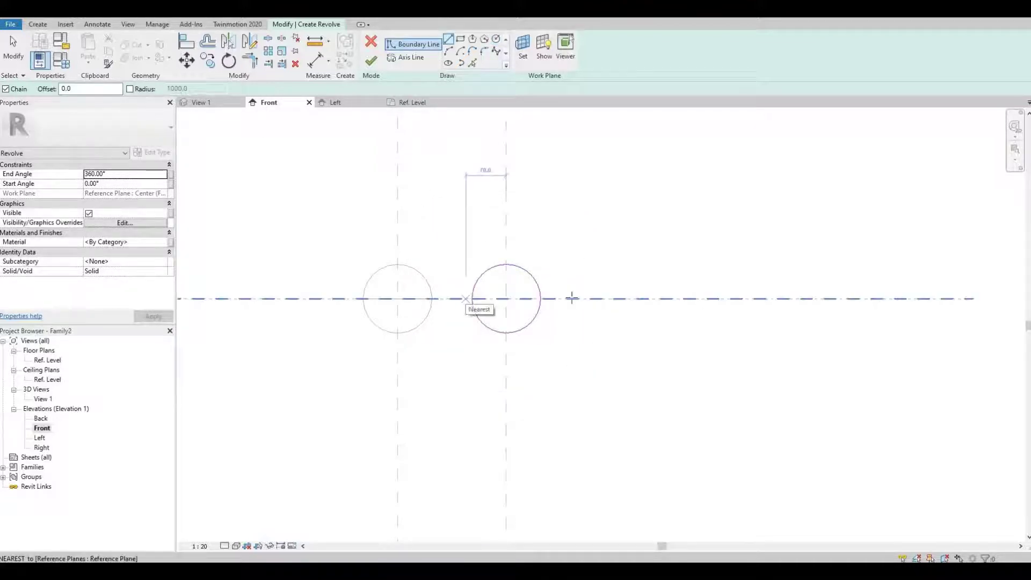
left_click(586, 297)
key("Escape")
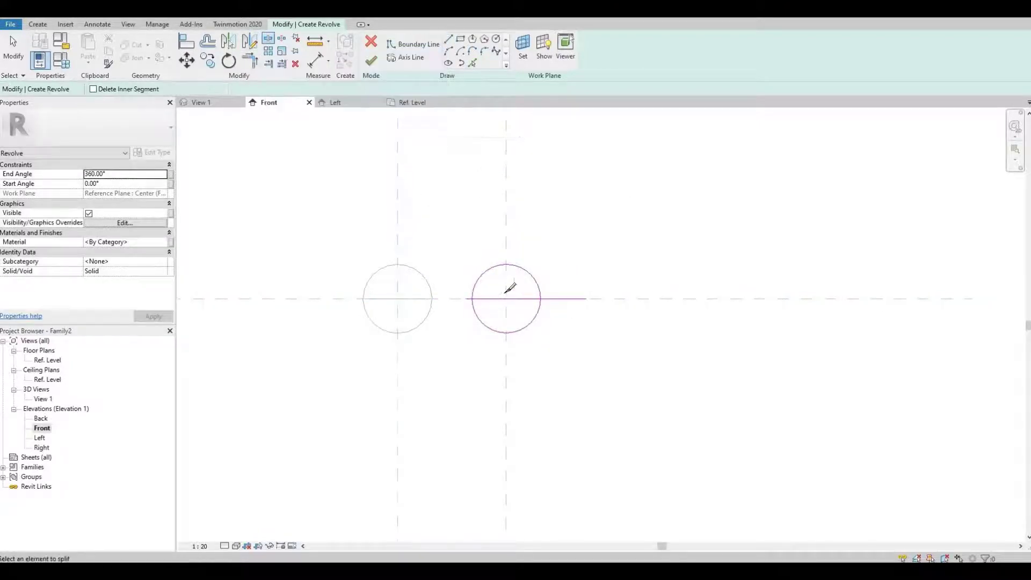
- Split the second circle at its highest point and trim it with the line into a closed lower semicircle
left_click(507, 264)
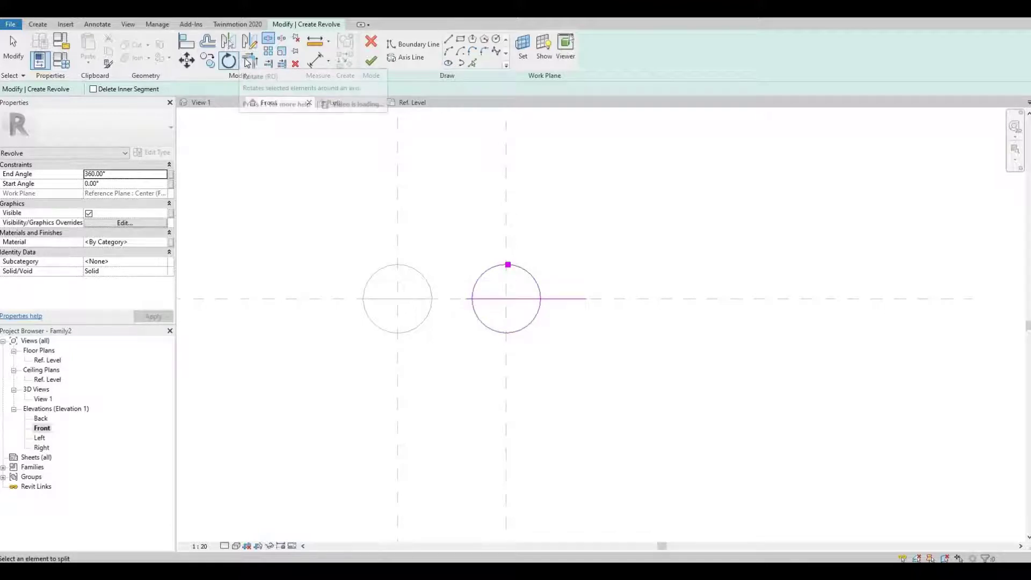
left_click(248, 61)
left_click(486, 298)
left_click(519, 301)
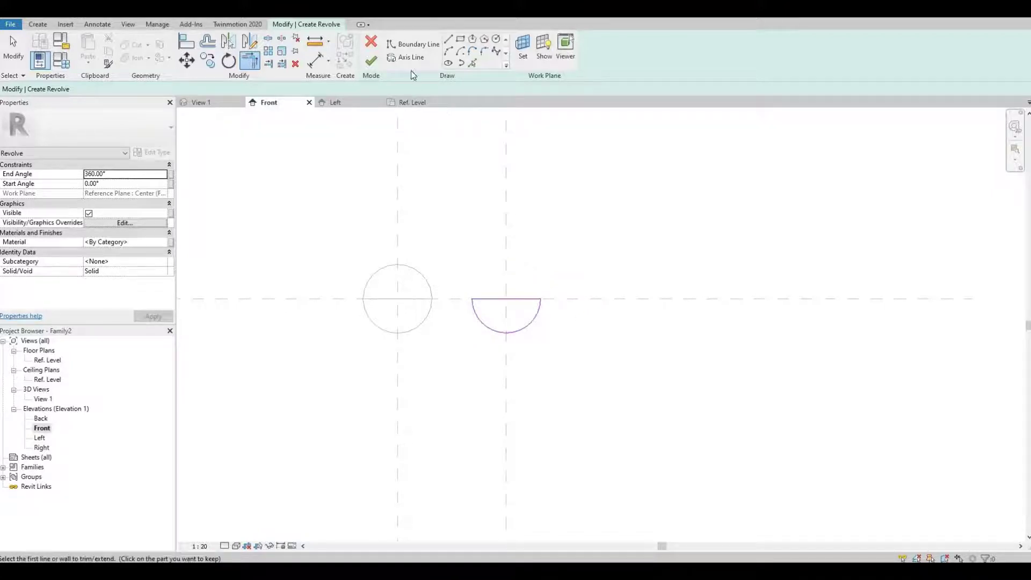
- Draw an axis line about 275 mm long along the lower semicircle's flat edge and finish the second sphere's revolve
left_click(410, 57)
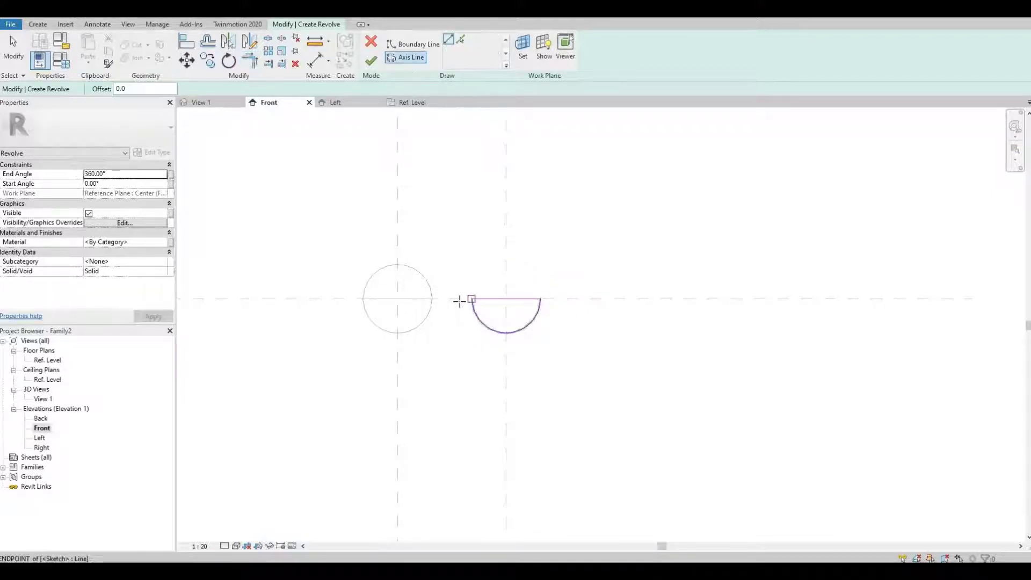
left_click(461, 299)
left_click(617, 299)
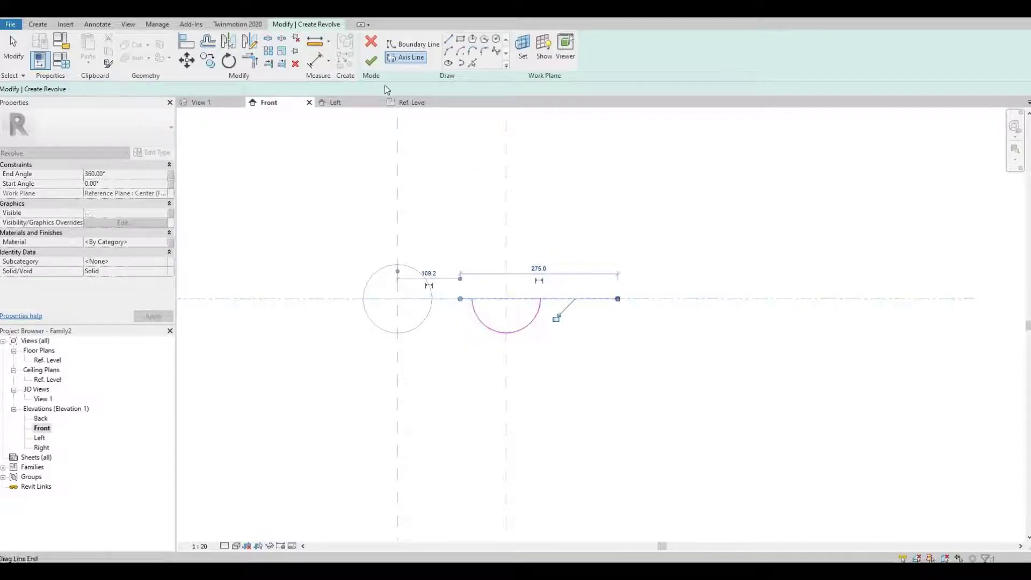
key("Return")
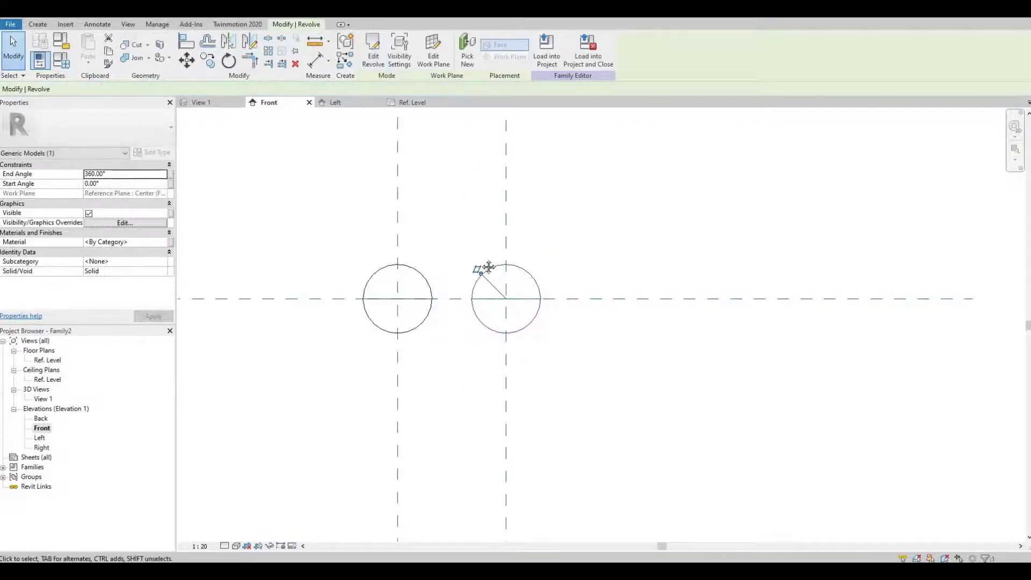
- Create a 250 mm deep void extrusion from a rectangle about 155 by 70 mm enclosing the first sphere's lower half
middle_click_drag(504, 260, 536, 247)
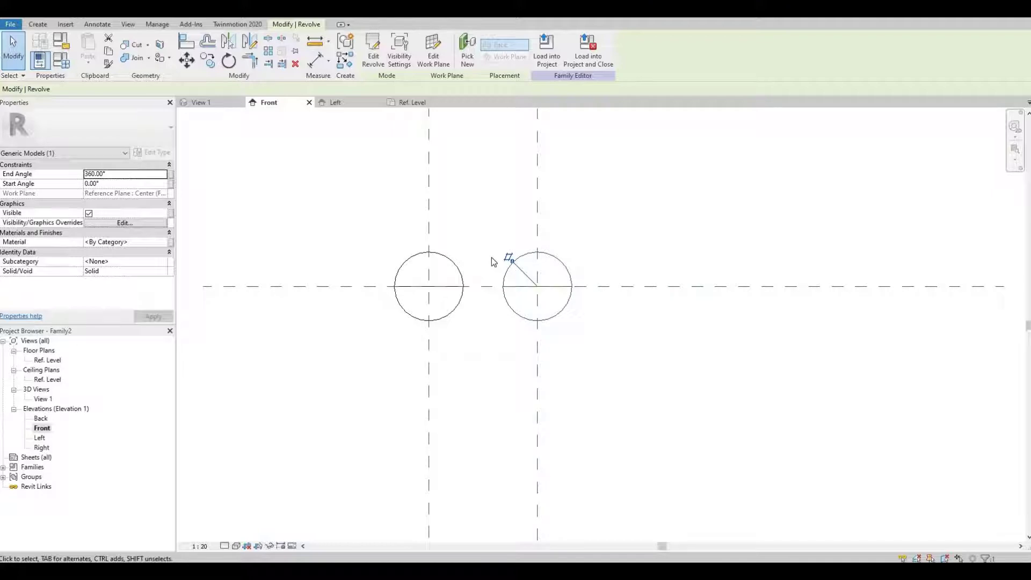
left_click(490, 257)
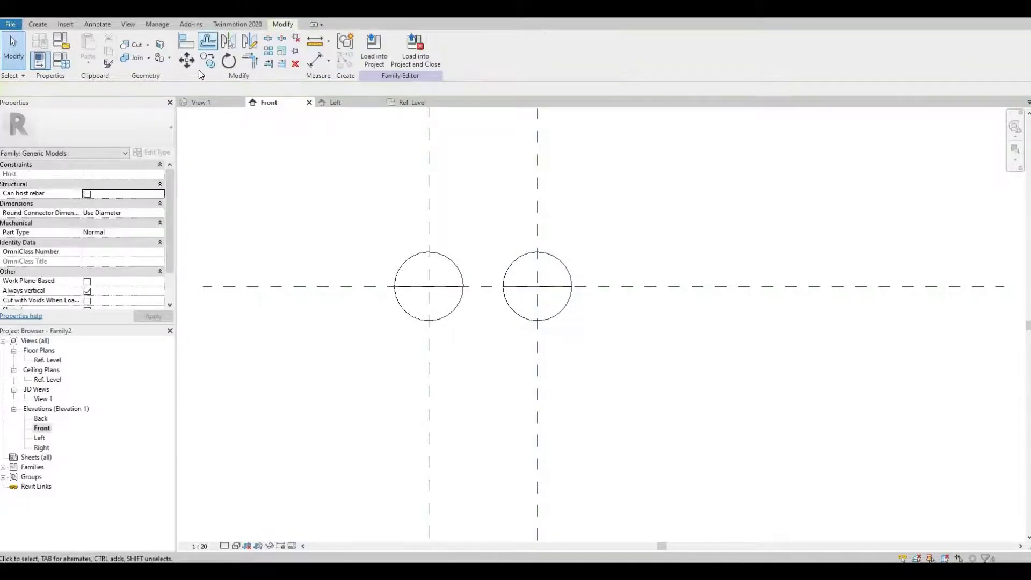
left_click(39, 24)
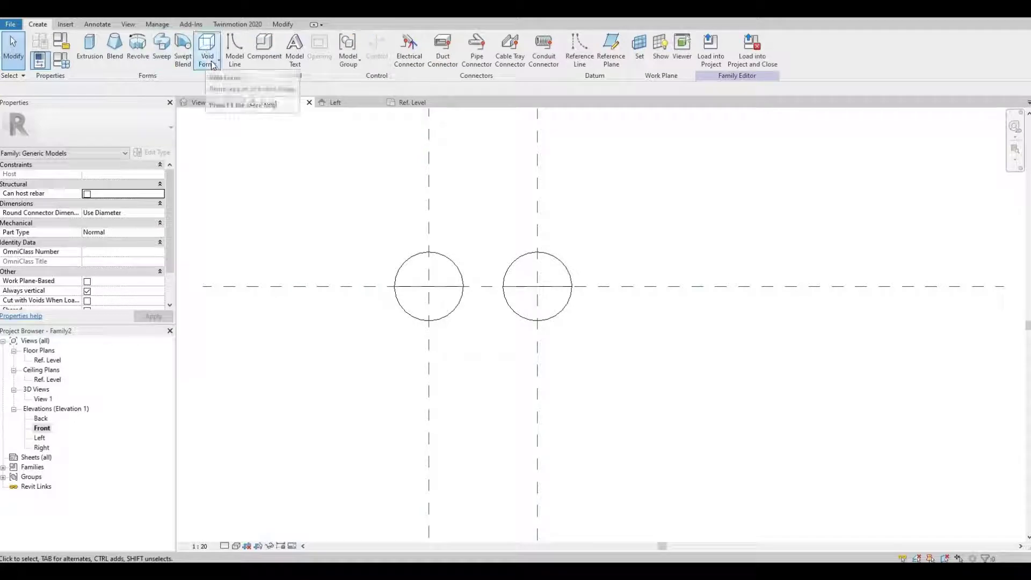
left_click(214, 65)
left_click(222, 80)
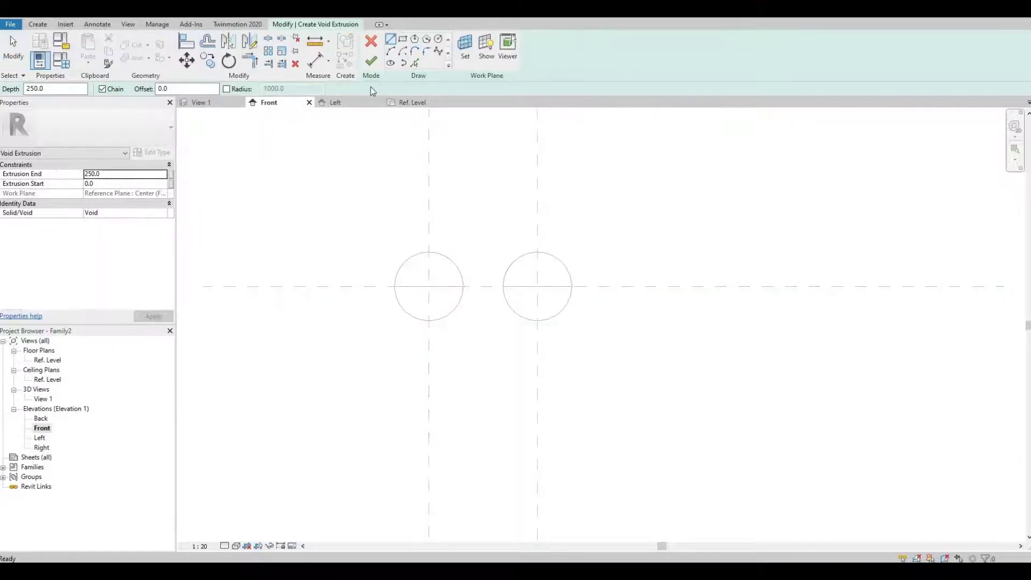
scroll(389, 280, "up", 1)
left_click(381, 281)
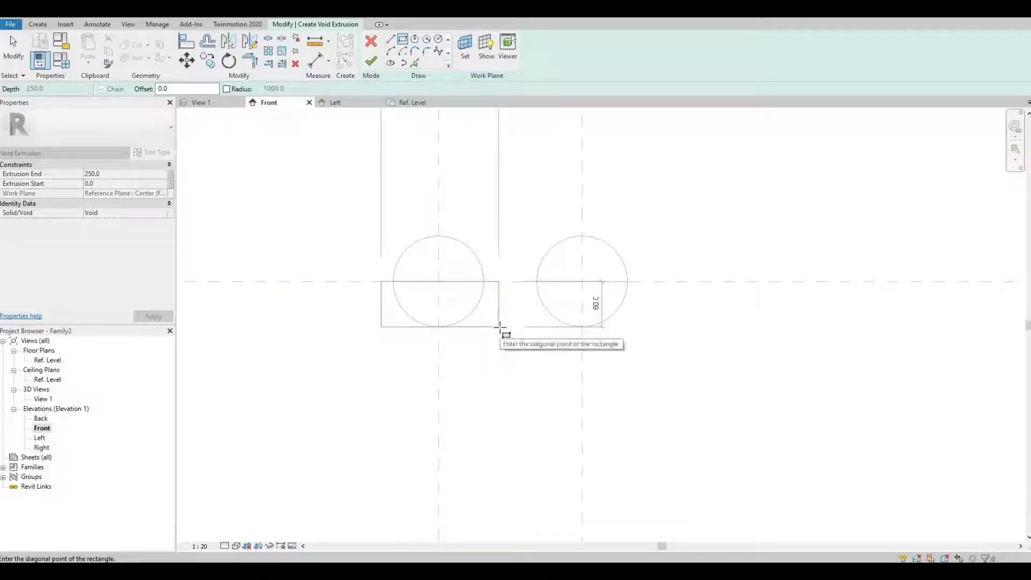
left_click(498, 334)
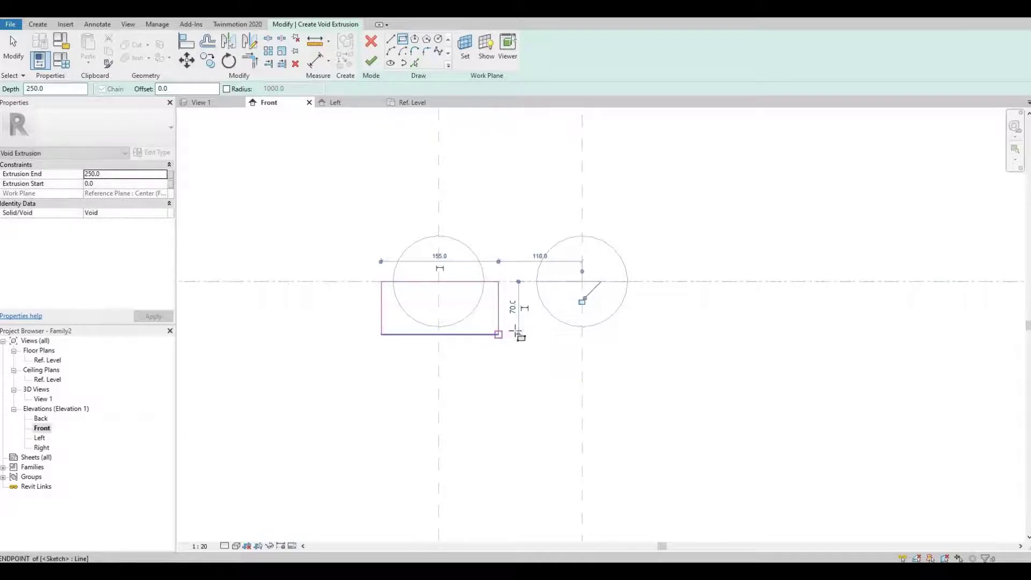
left_click(377, 67)
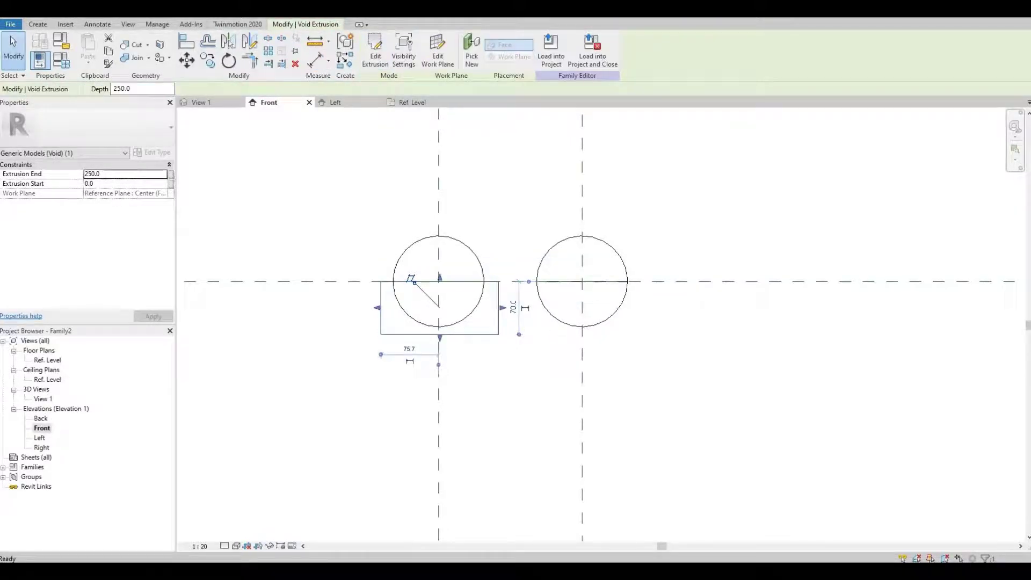
- In the 3D view, stretch the first void to run from about -82 to 65 mm, cutting away the sphere's whole lower half
left_click(203, 18)
scroll(539, 322, "down", 1)
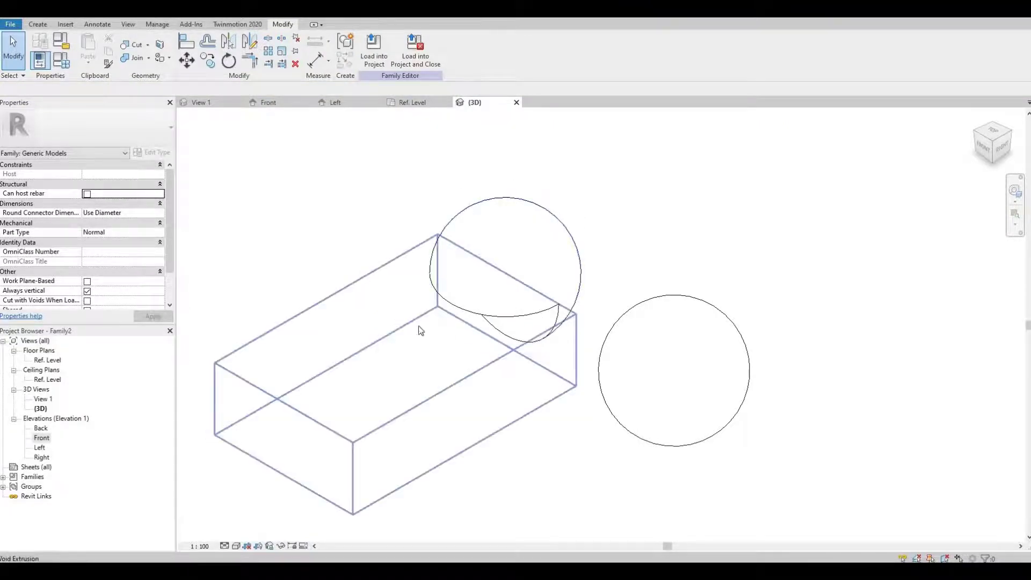
left_click(327, 368)
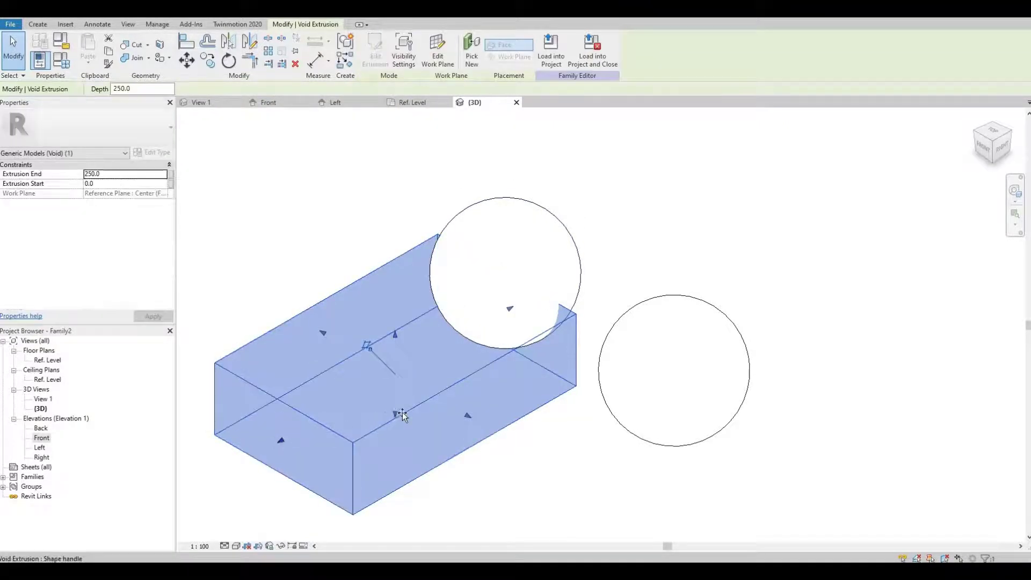
left_click_drag(402, 415, 510, 306)
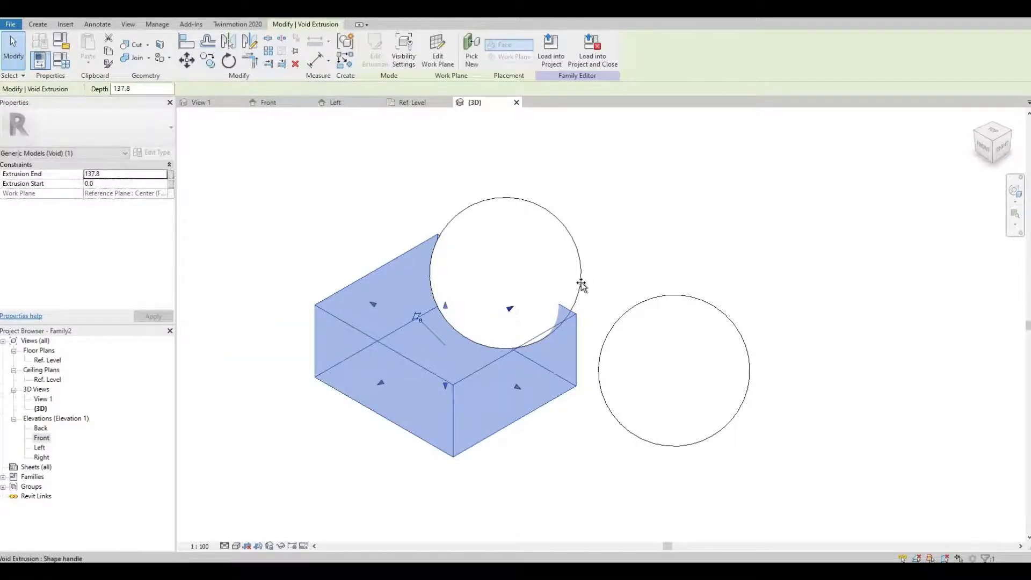
left_click_drag(581, 284, 569, 300)
left_click_drag(380, 384, 516, 316)
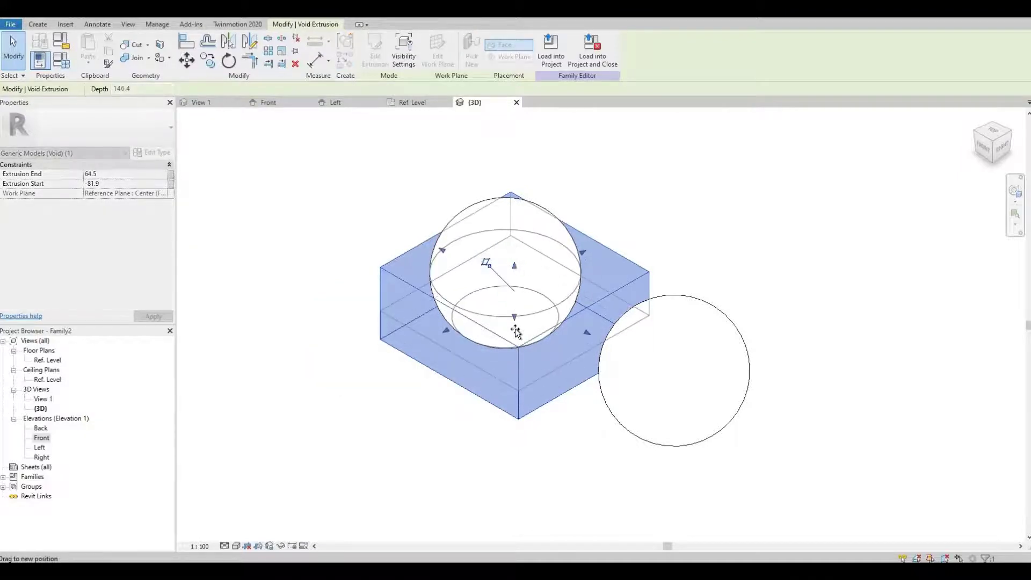
left_click(497, 345)
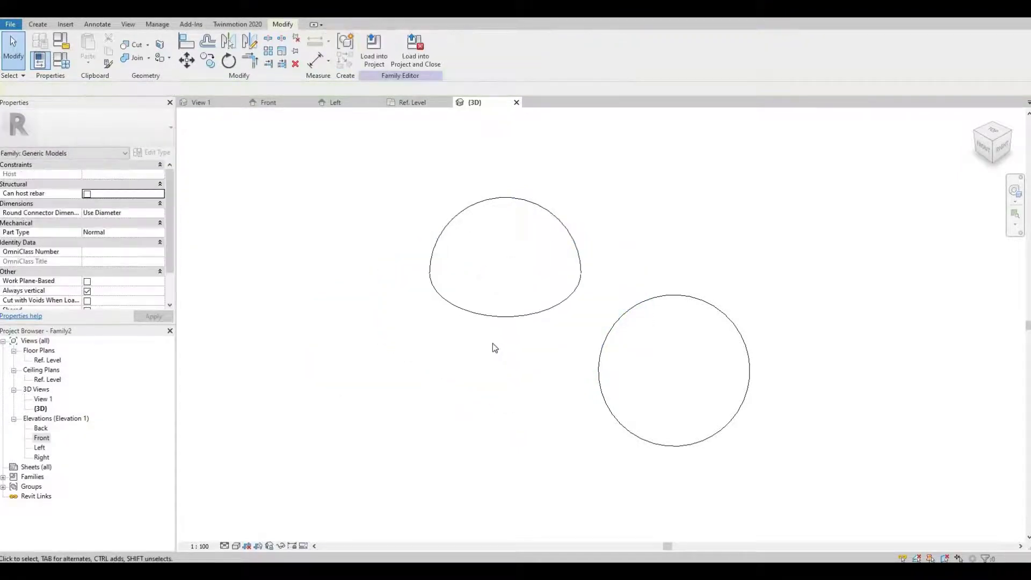
- In the Front view, create a 250 mm deep void extrusion from a rectangle about 150 by 65 mm over the second sphere's upper half
double_click(41, 437)
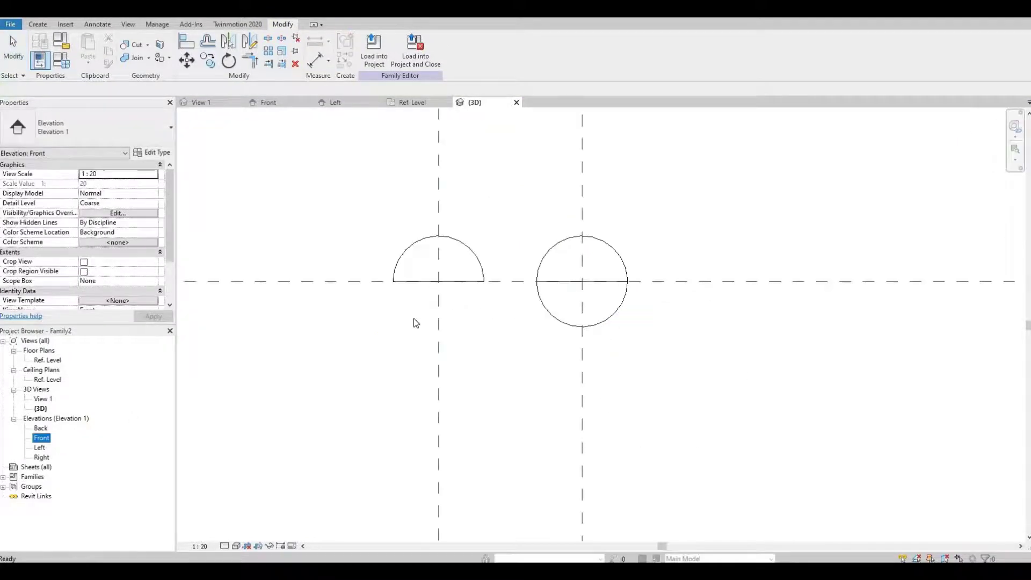
left_click(38, 24)
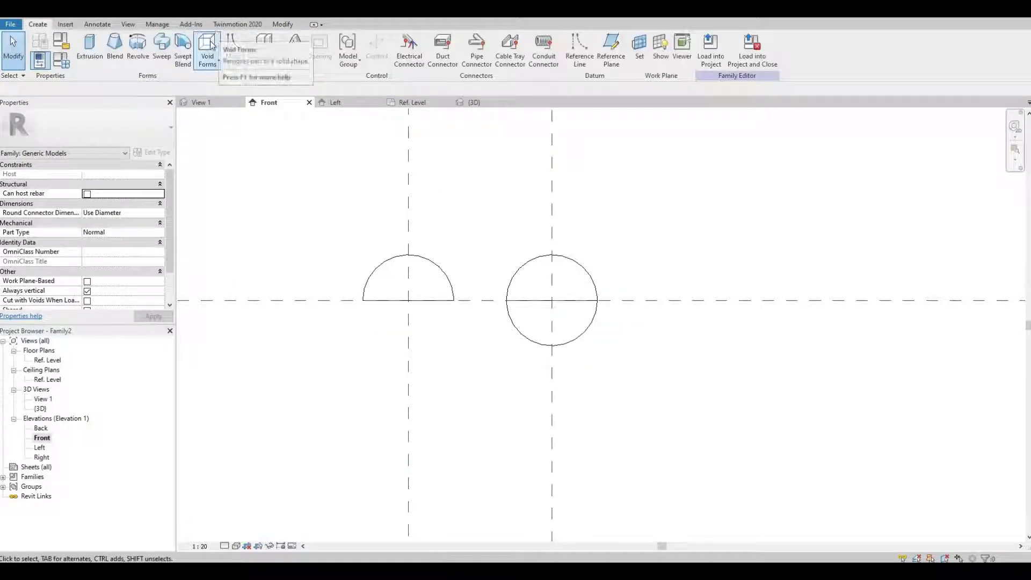
left_click(220, 68)
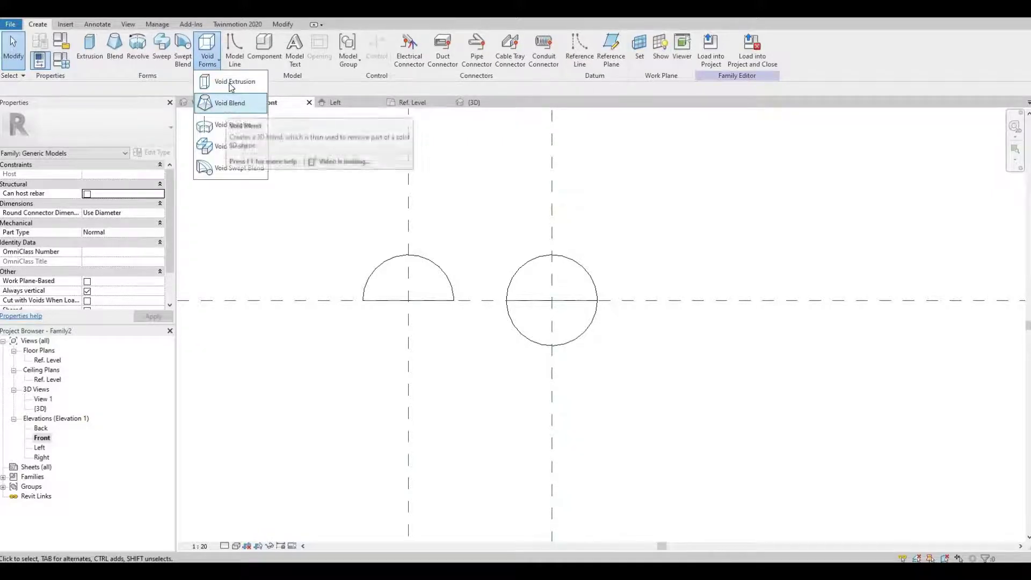
left_click(228, 104)
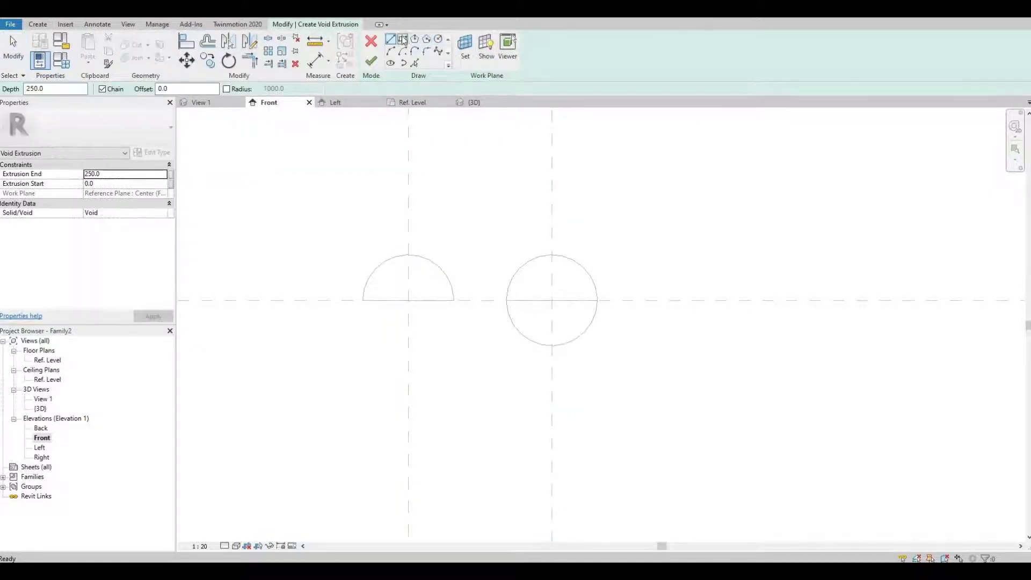
left_click(402, 40)
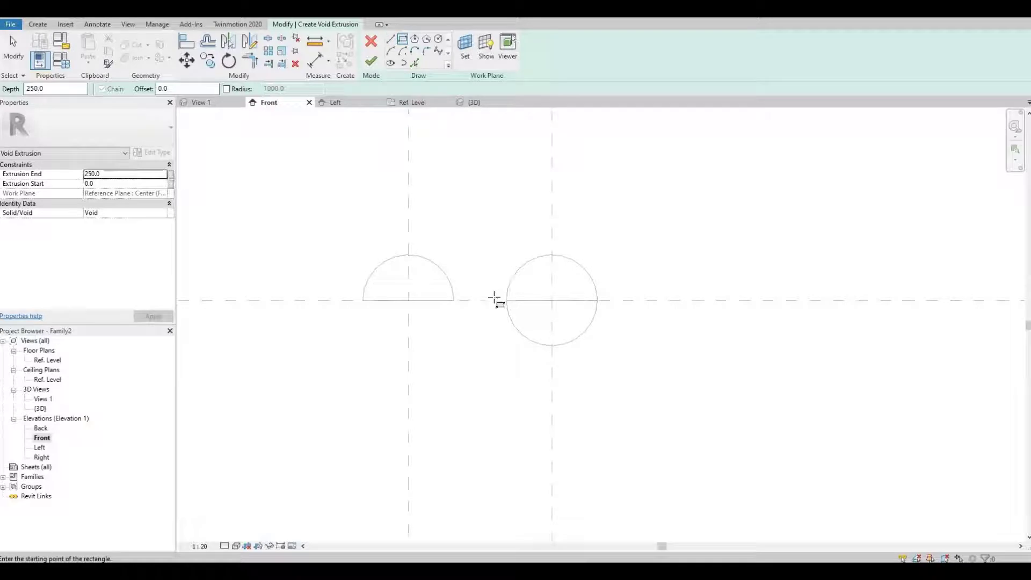
left_click(494, 299)
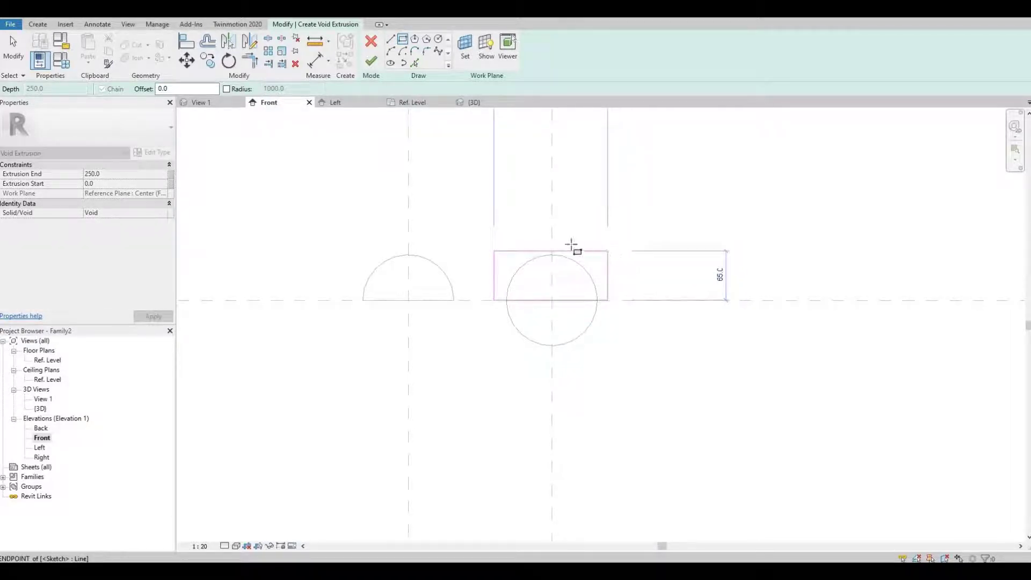
left_click(607, 251)
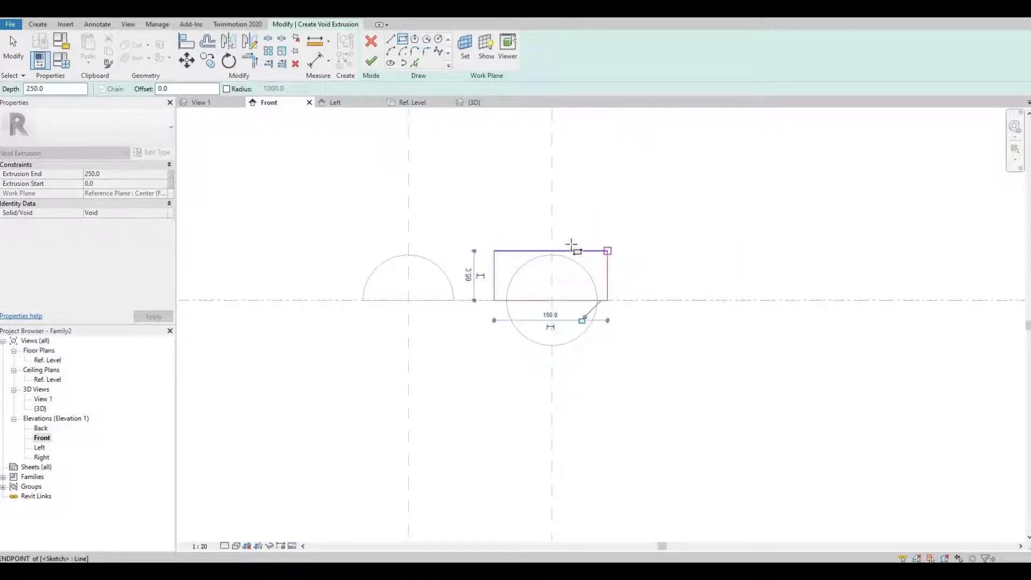
left_click(371, 61)
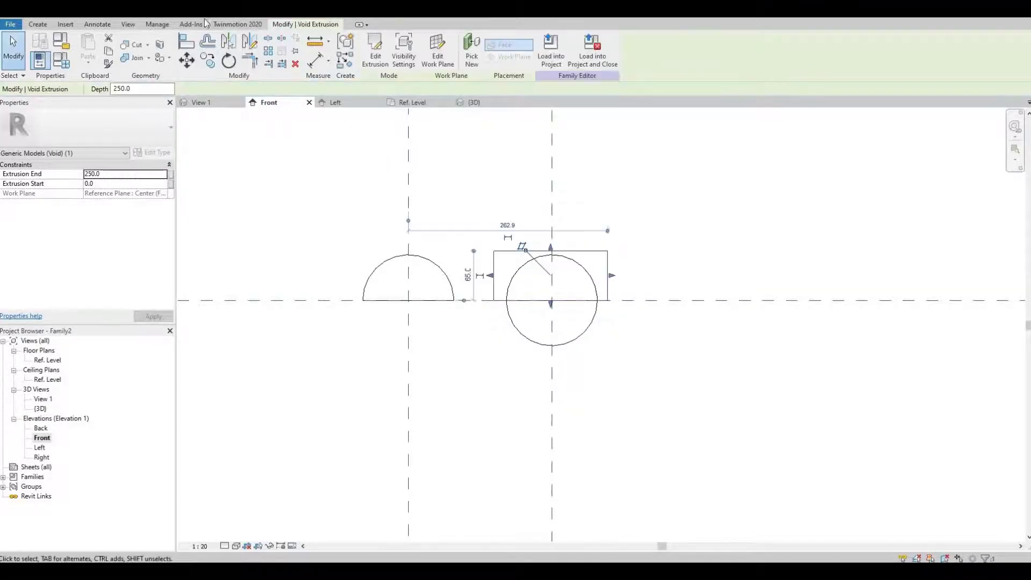
- In the 3D view, stretch the second void to run from about -79 to 122 mm, cutting away the sphere's whole upper half
left_click(198, 19)
middle_click_drag(584, 308, 542, 310)
left_click(602, 325)
left_click_drag(633, 337, 720, 293)
left_click_drag(405, 464, 537, 427)
left_click_drag(723, 287, 700, 294)
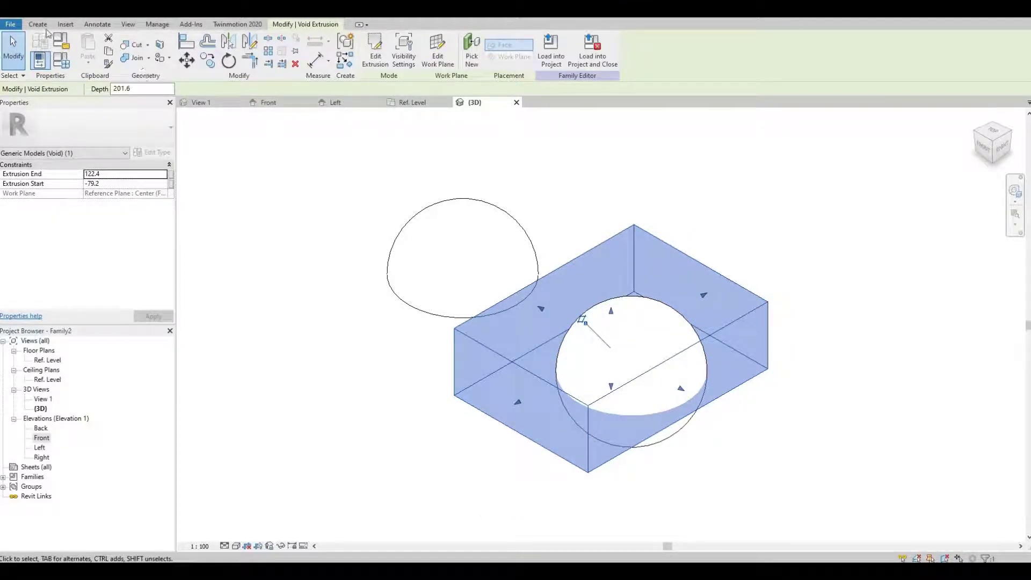
key("Escape")
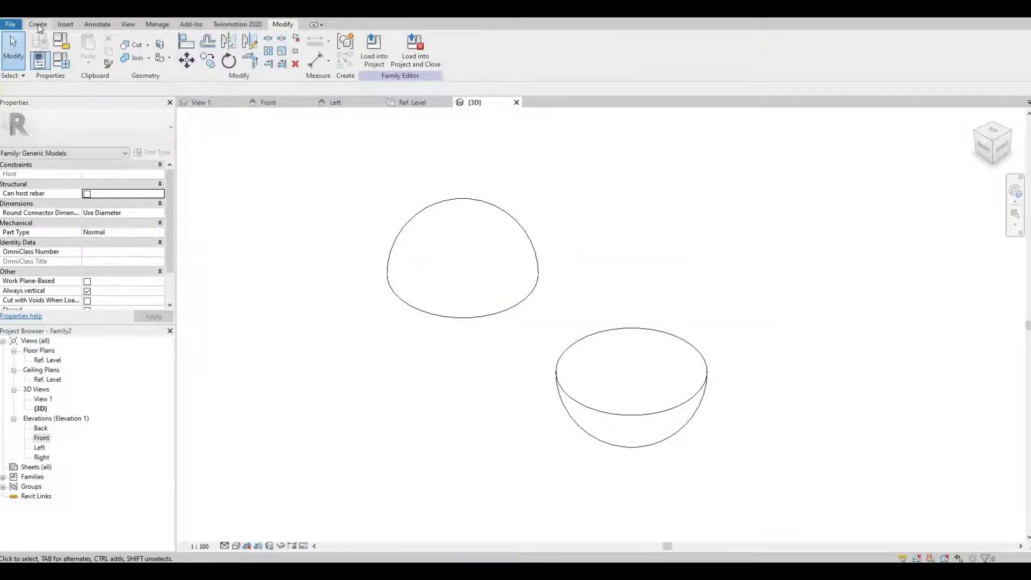
- In the Front view, nudge the upper hemisphere and its void slightly above the horizontal reference plane
double_click(42, 438)
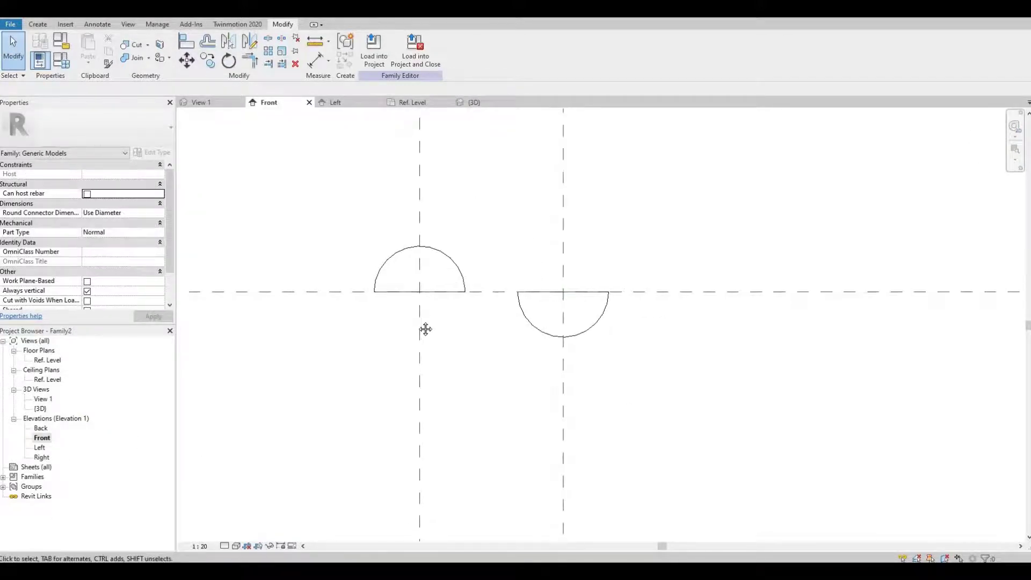
left_click_drag(333, 224, 491, 363)
key("Up")
key("Up")
key("Up")
key("Up")
key("Up")
left_click(528, 399)
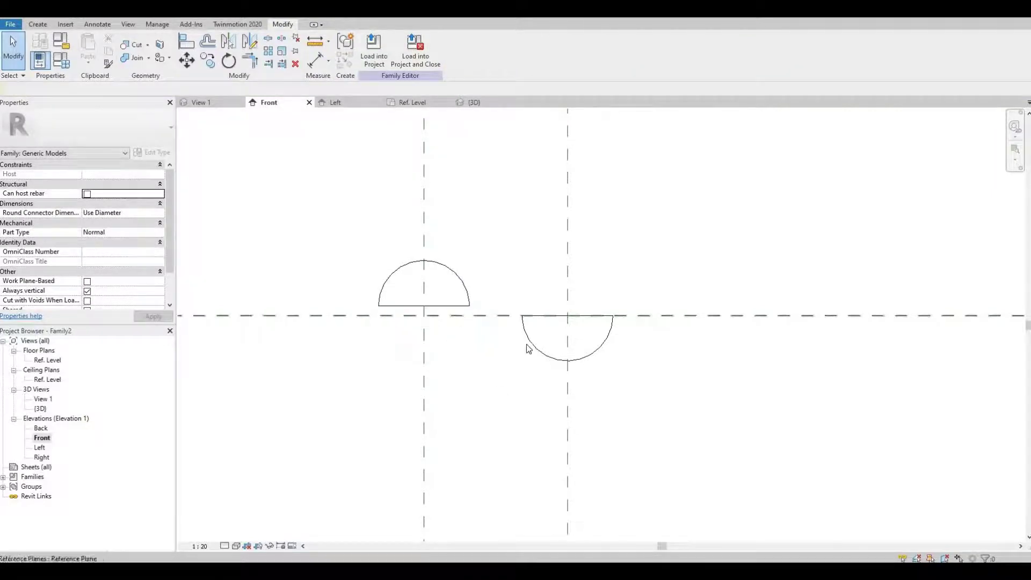
- Nudge the lower hemisphere and its void sideways until it sits directly beneath the upper hemisphere
left_click_drag(674, 401, 509, 265)
key("Left")
key("Left")
key("Left")
key("Left")
key("Left")
key("Left")
key("Left")
key("Left")
key("Left")
key("Left")
key("Left")
key("Left")
key("Left")
key("Left")
key("Left")
key("Left")
key("Left")
key("Left")
key("Left")
key("Left")
key("Left")
key("Left")
key("Left")
key("Left")
key("Left")
key("Left")
key("Left")
key("Left")
key("Left")
key("Left")
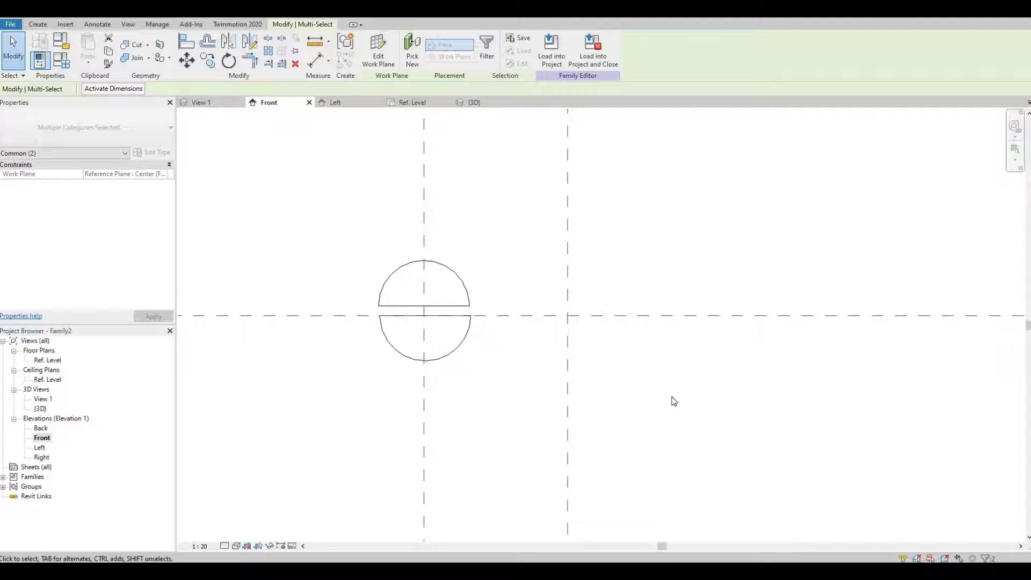
key("Right")
scroll(416, 341, "up", 5)
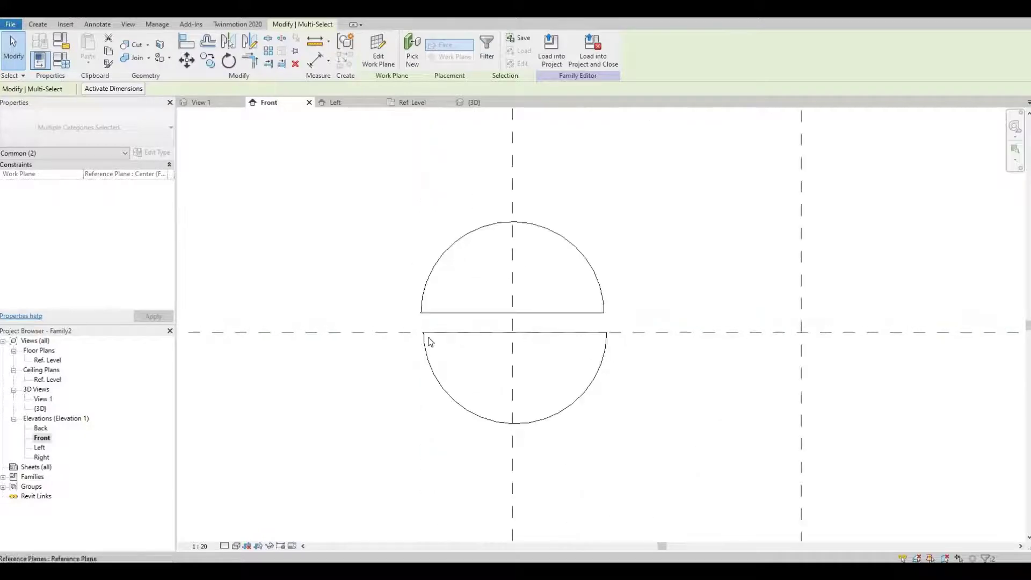
middle_click_drag(490, 348, 463, 349)
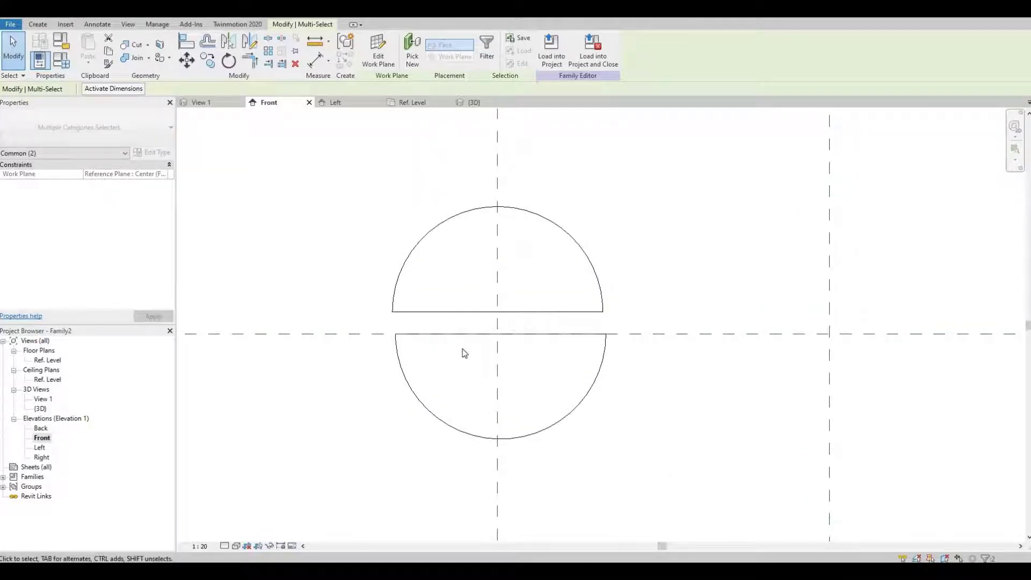
key("Left")
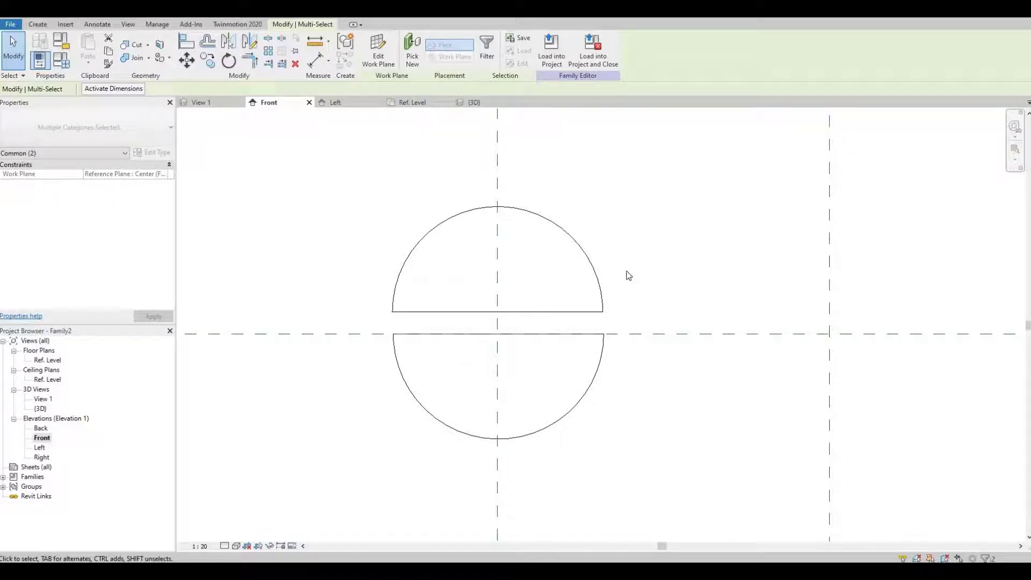
left_click(442, 127)
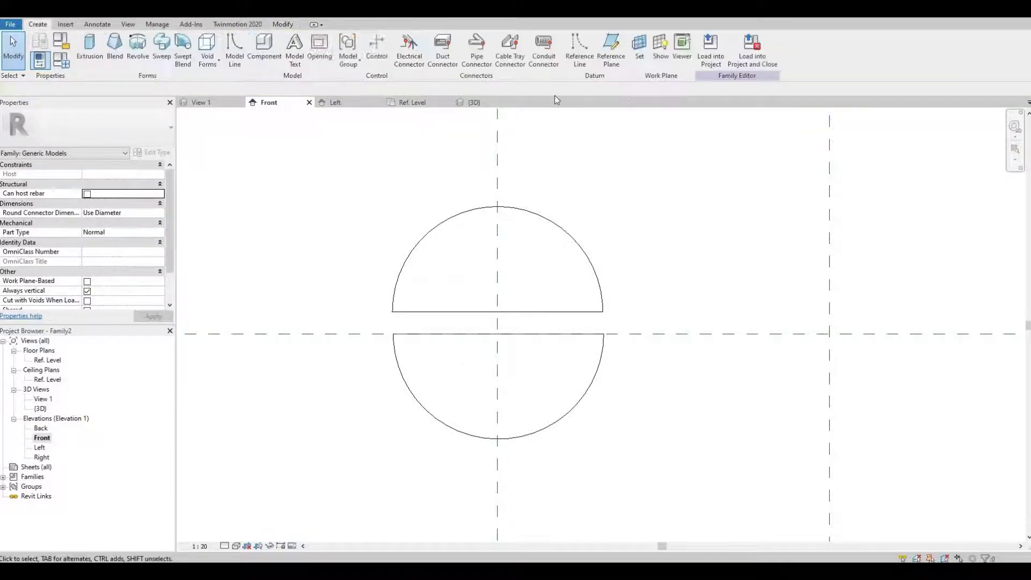
- Place a horizontal reference plane in the gap between the two hemispheres, extending past both of their sides
left_click(611, 51)
left_click(321, 322)
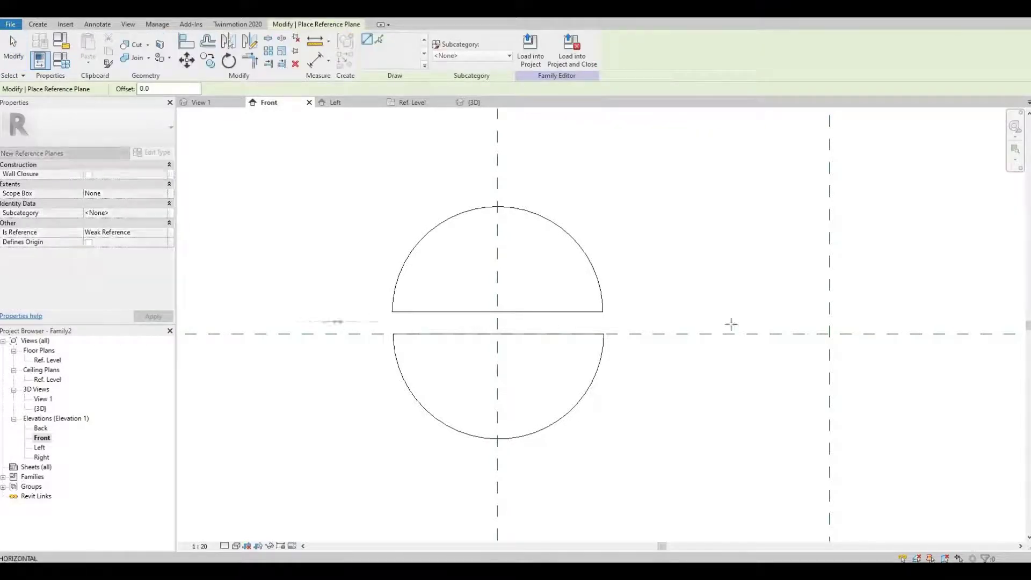
left_click(764, 322)
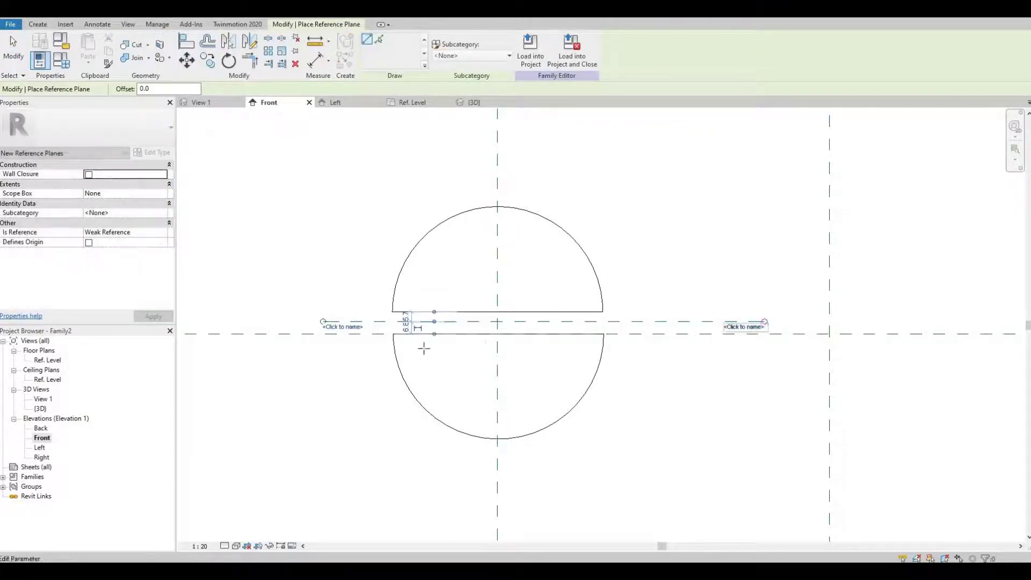
key("Escape")
key("Escape")
- Change the new reference plane's distance from the lower hemisphere's flat face, bringing the plane closer to it
left_click(352, 322)
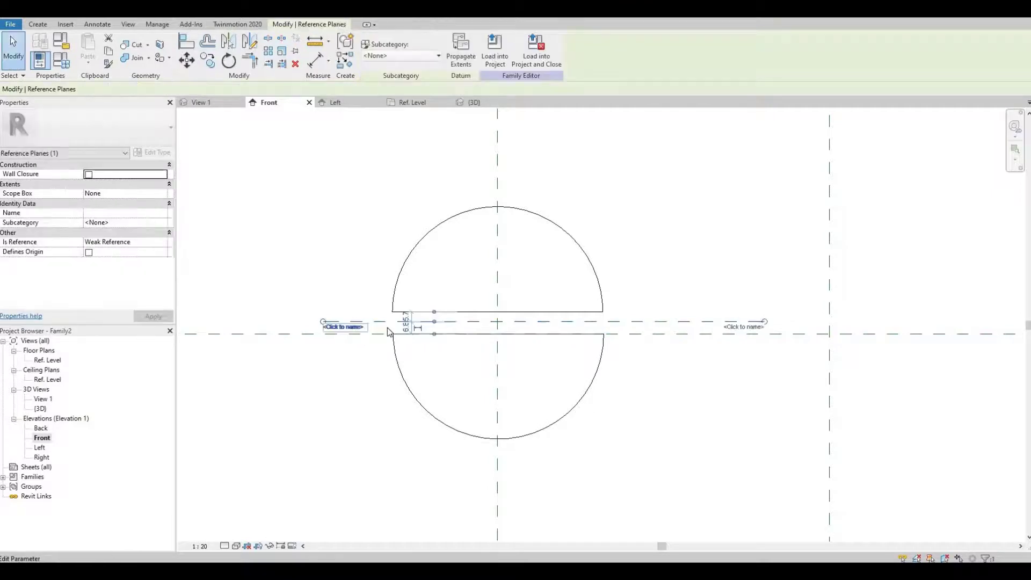
scroll(384, 327, "up", 2)
left_click(416, 329)
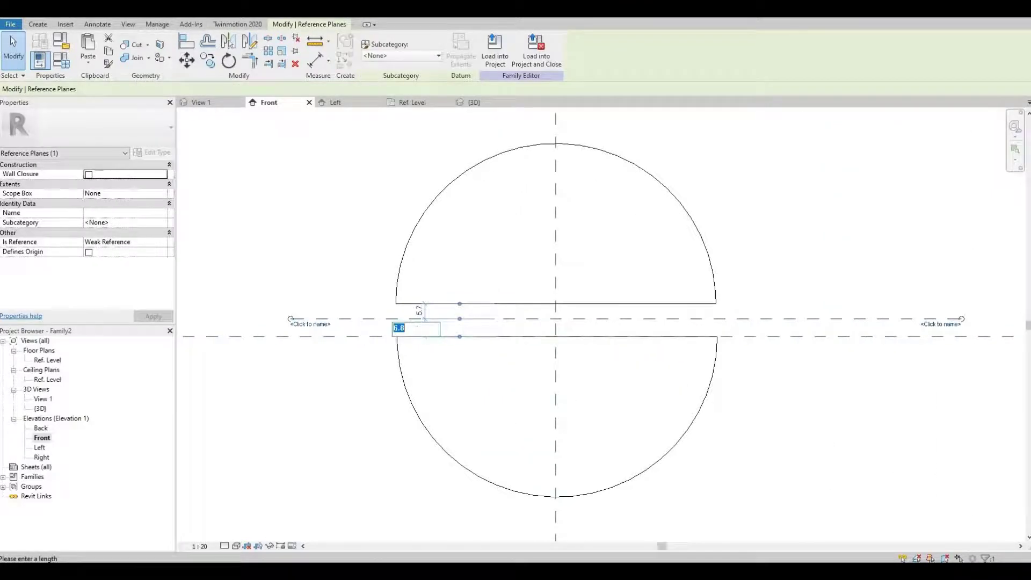
key("Return")
key("Escape")
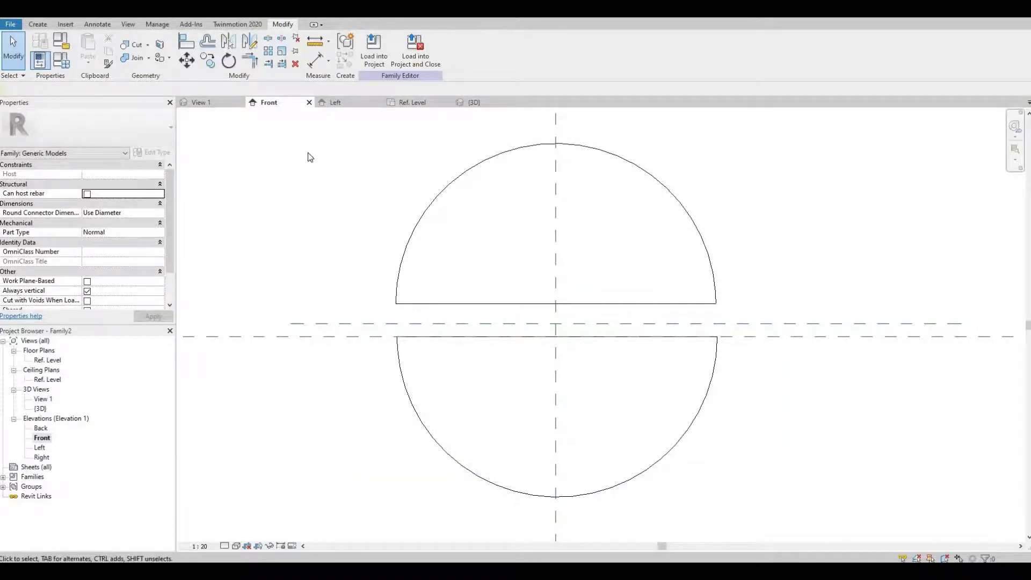
- Place a horizontal reference plane along the upper hemisphere's flat face, extending past both of its sides
left_click(37, 24)
left_click(611, 49)
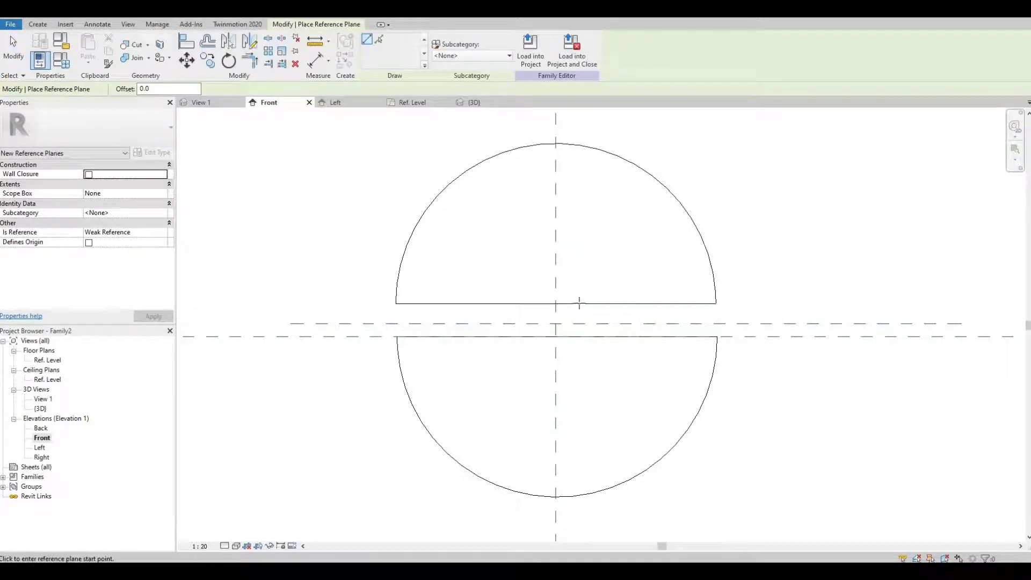
left_click(870, 302)
left_click(279, 302)
key("Escape")
- Set the new reference plane's distance from the middle reference plane to 5 mm
left_click(377, 303)
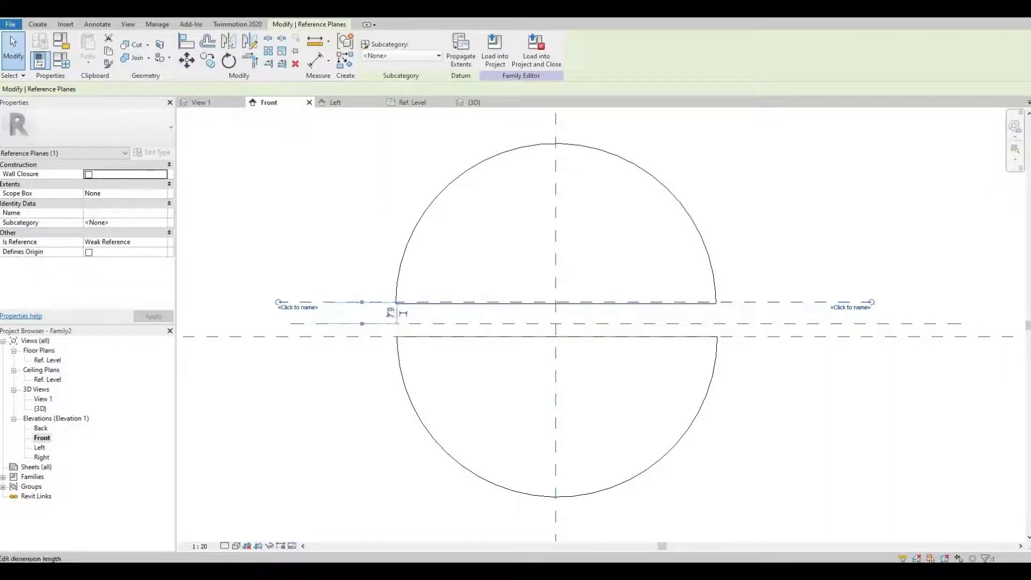
left_click(387, 312)
type("5")
key("Return")
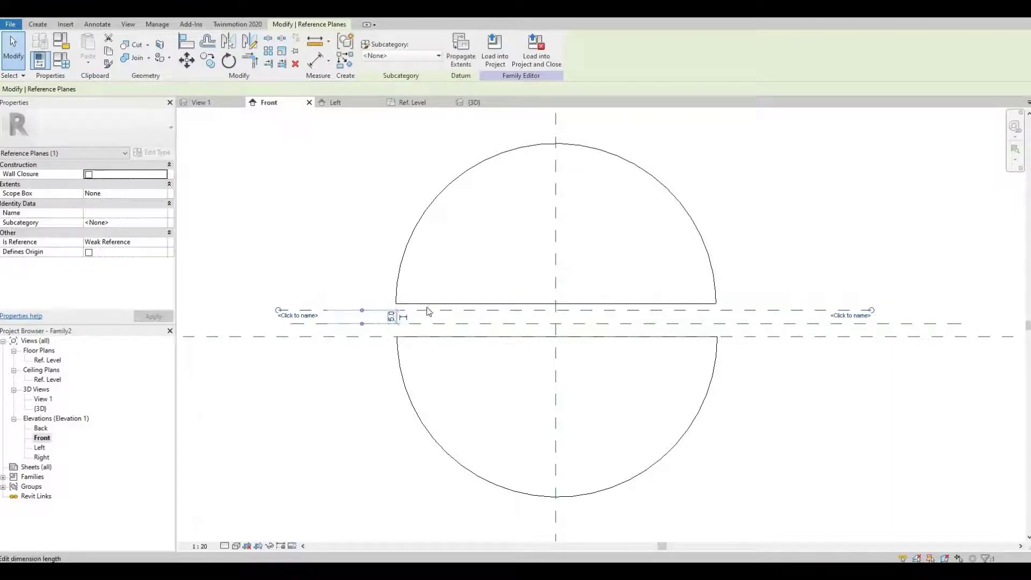
left_click(312, 124)
- Nudge the upper hemisphere and its void down until the flat face rests on the upper reference plane
left_click_drag(329, 149, 765, 369)
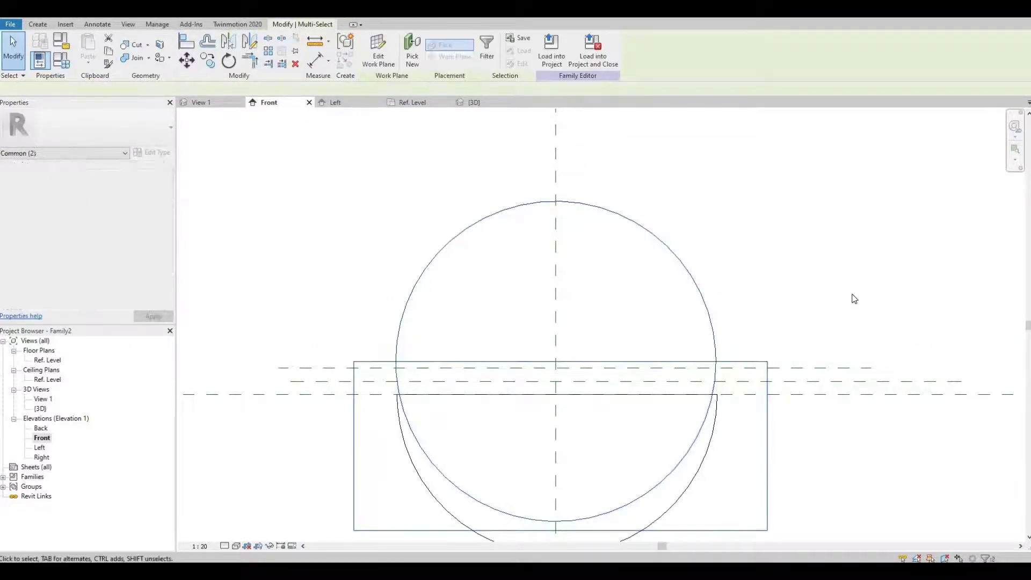
key("Down")
key("Down")
key("Down")
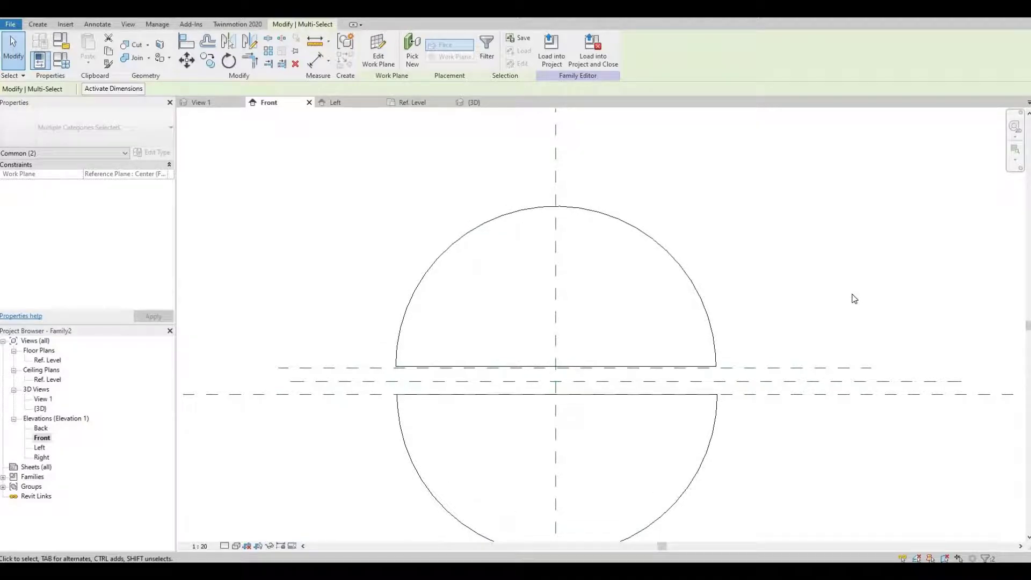
key("Right")
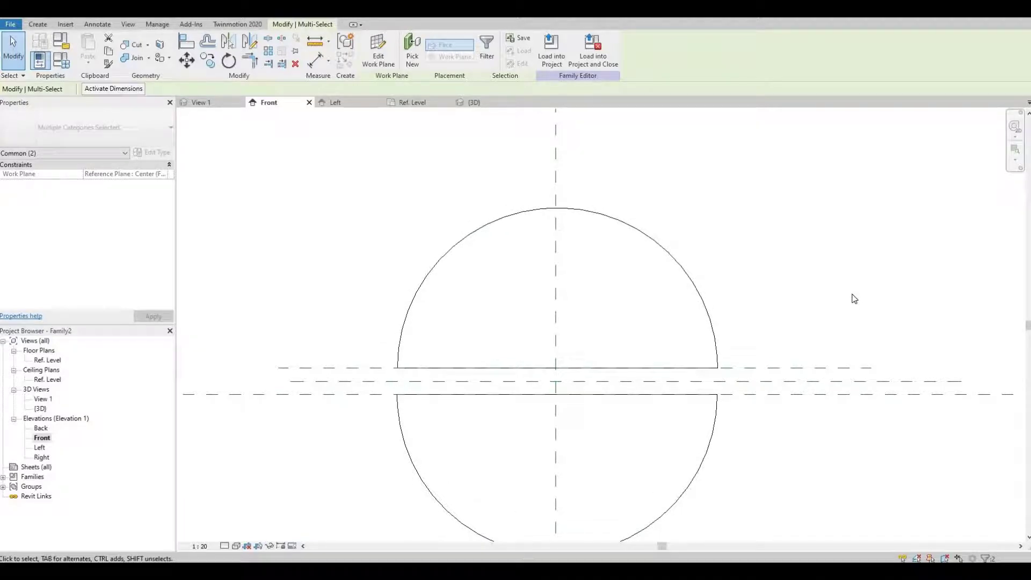
left_click(772, 332)
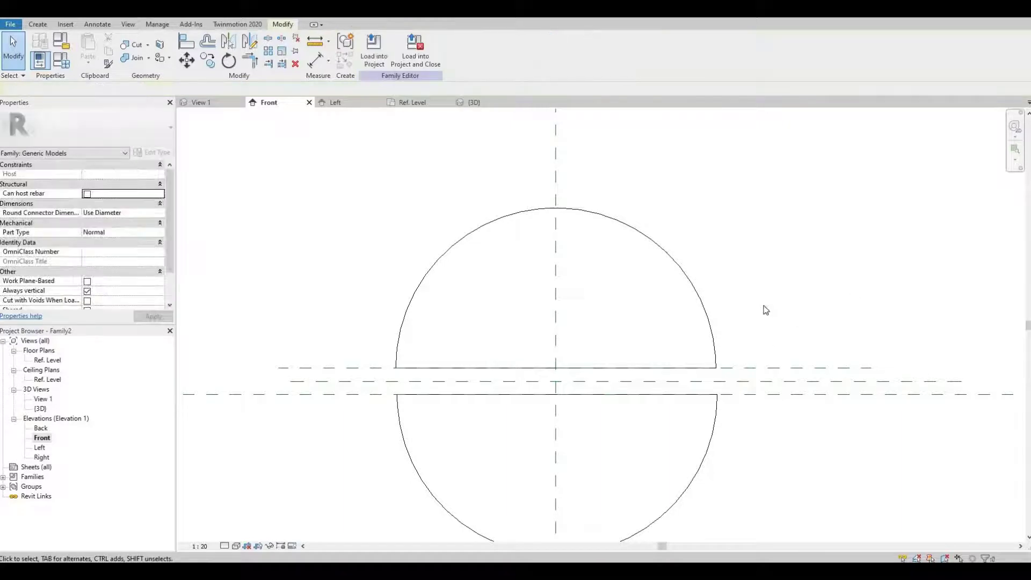
- In the Ref. Level plan, start an extrusion and sketch a 57 mm radius circle centred on the sphere
middle_click_drag(758, 385, 662, 415)
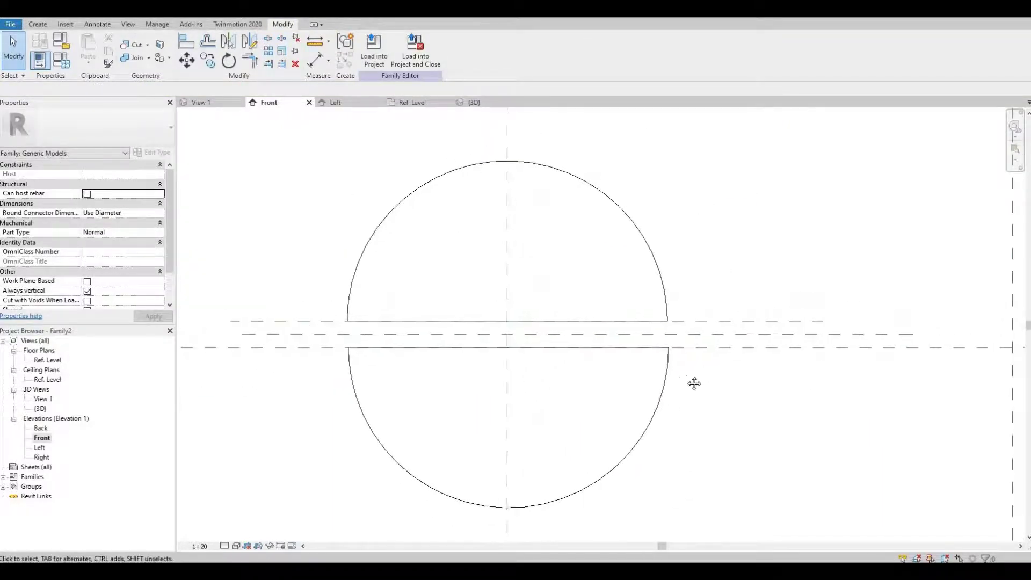
middle_click_drag(374, 335, 391, 338)
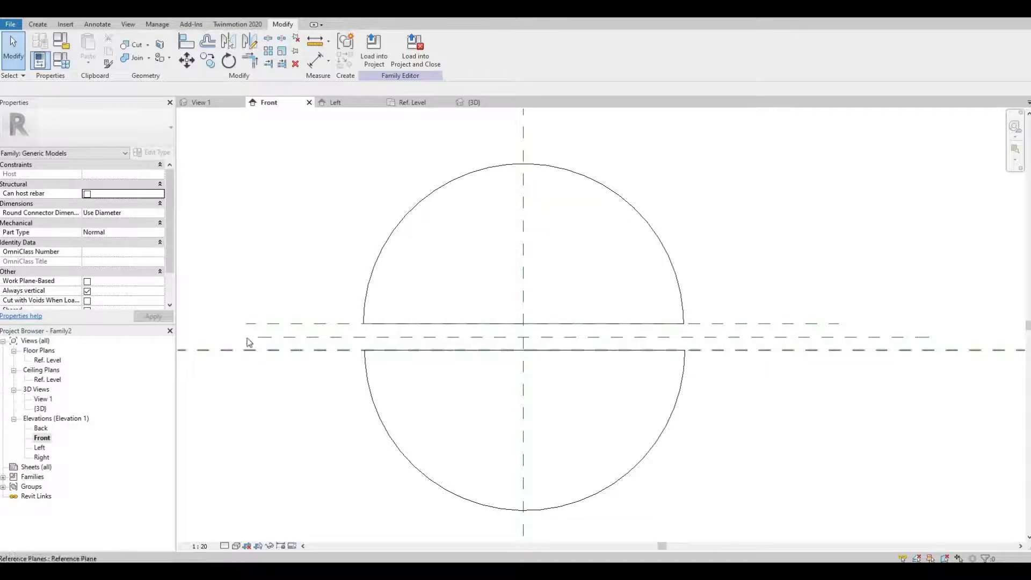
double_click(47, 360)
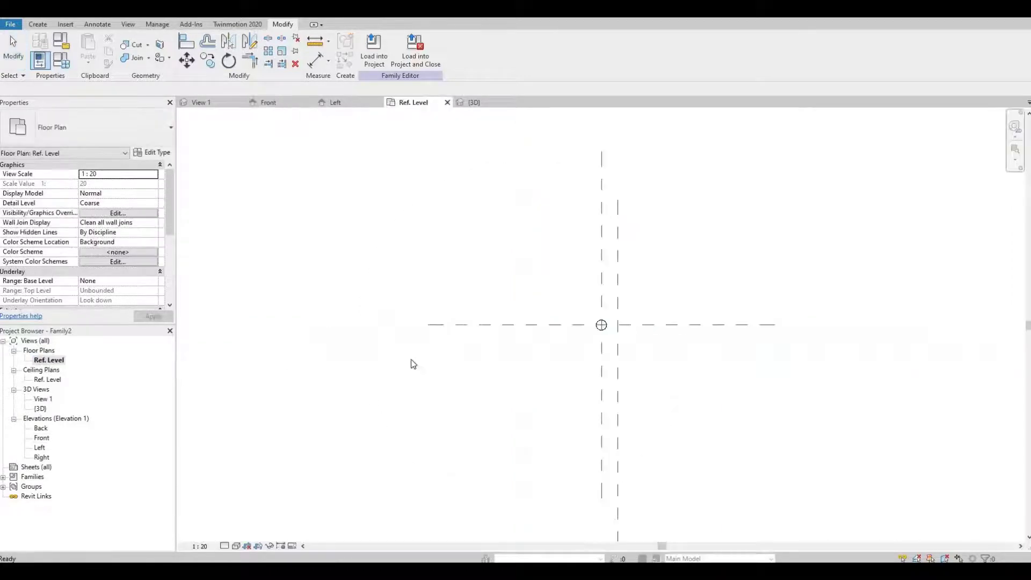
scroll(549, 342, "up", 10)
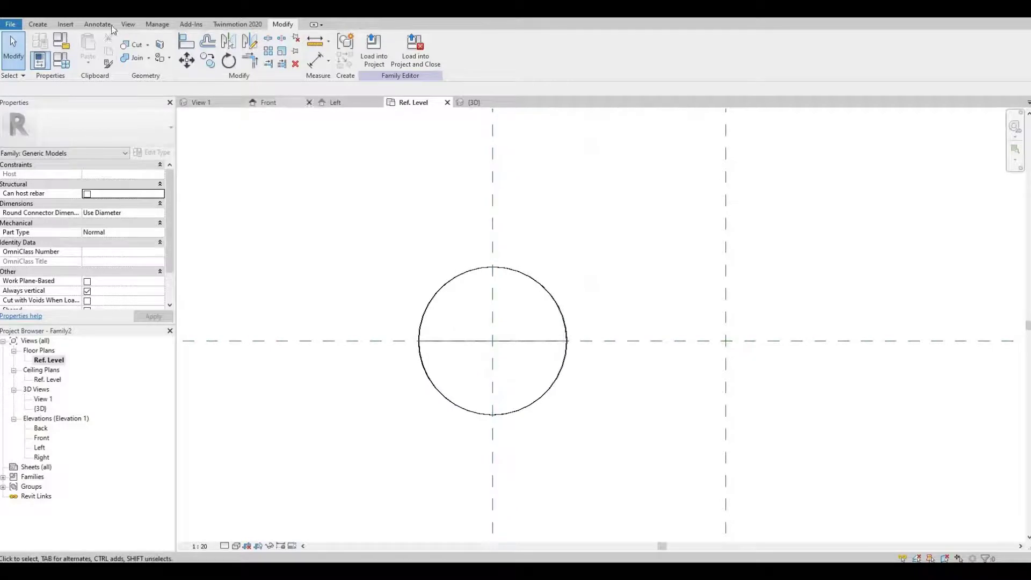
left_click(35, 24)
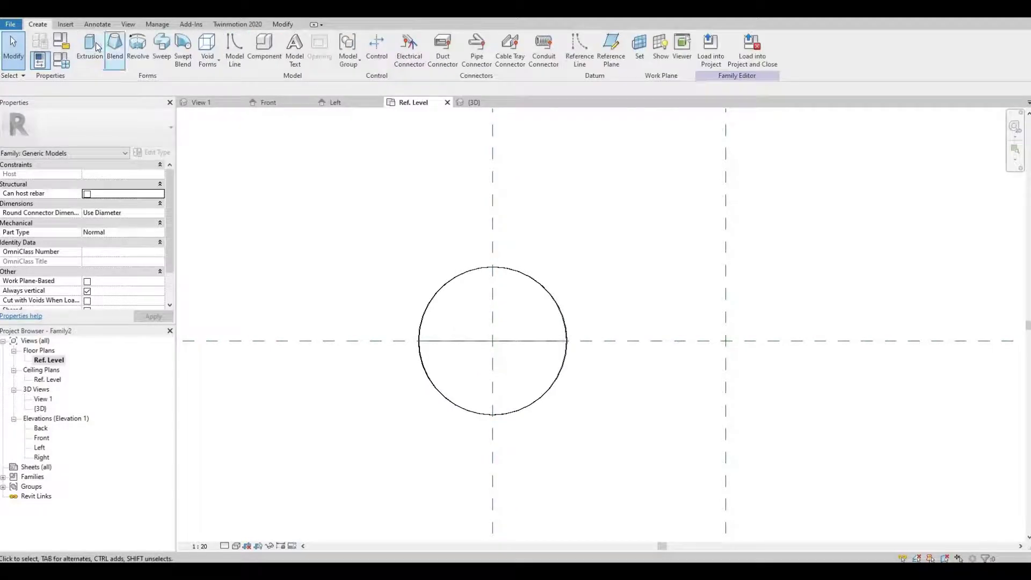
left_click(87, 48)
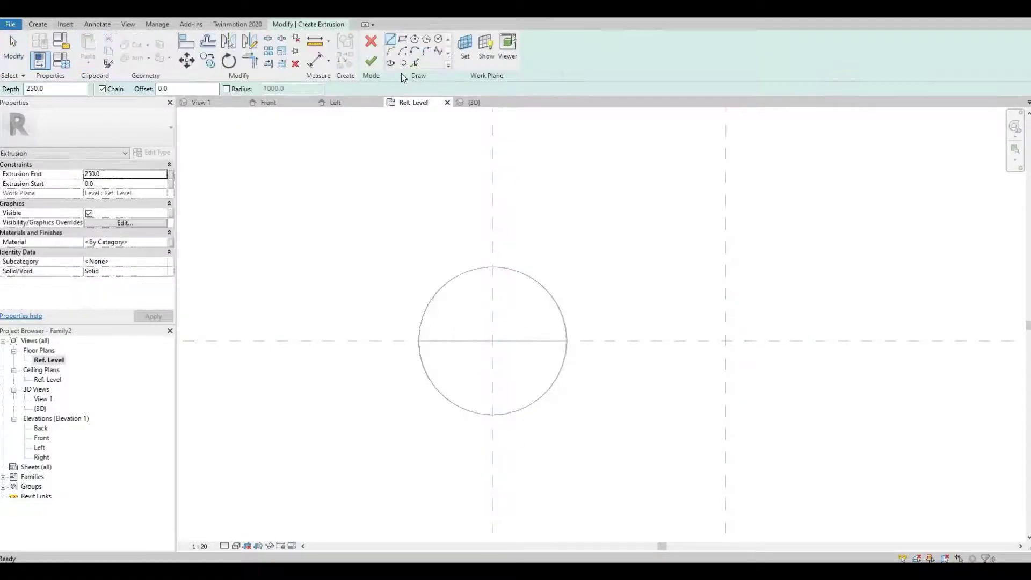
left_click(439, 42)
scroll(503, 338, "up", 1)
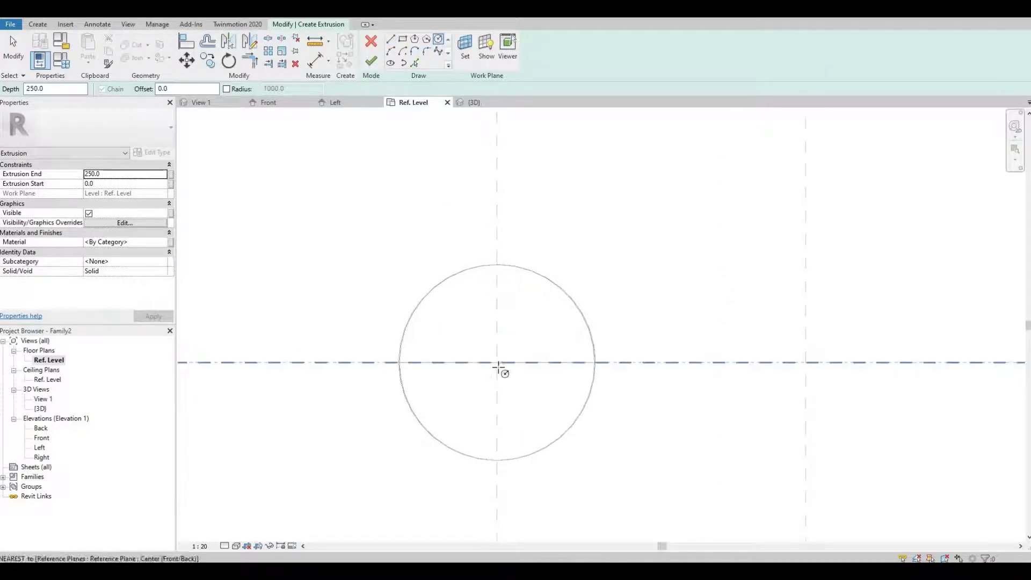
left_click(497, 363)
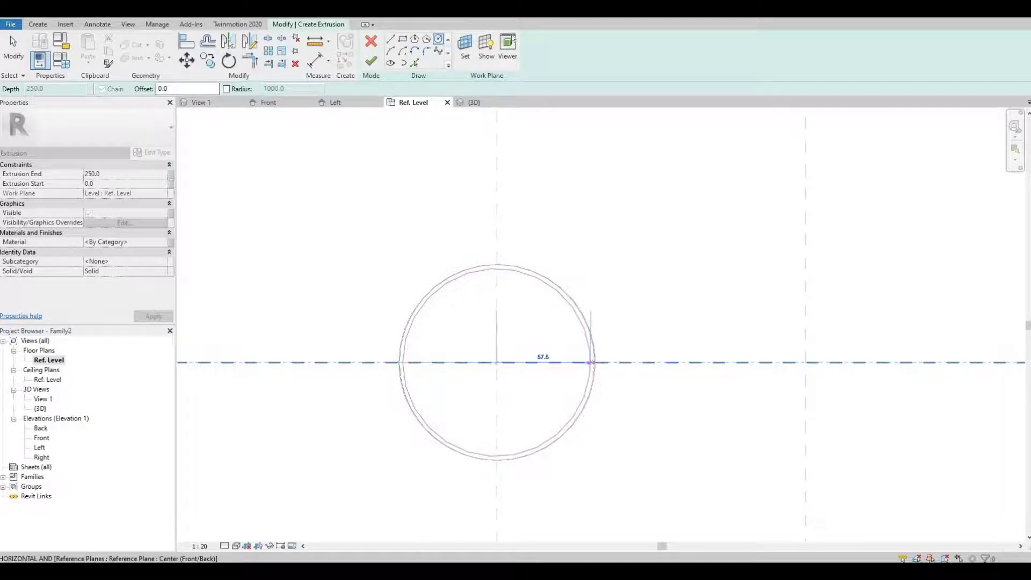
type("57")
key("Return")
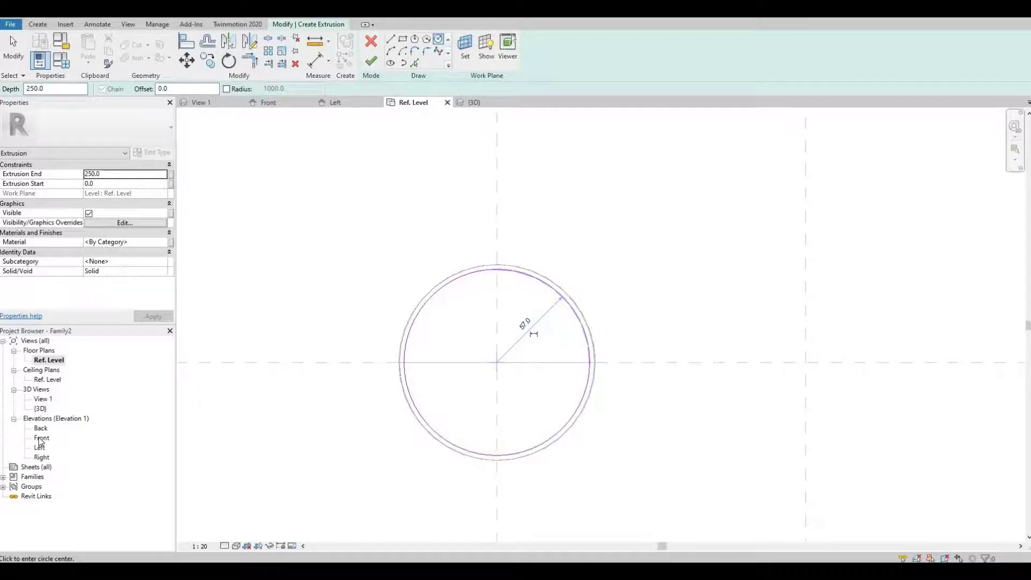
- Finish the extrusion, and in the Front view raise its end to about 998 mm and its start to about 941 mm
double_click(41, 438)
scroll(477, 313, "down", 10)
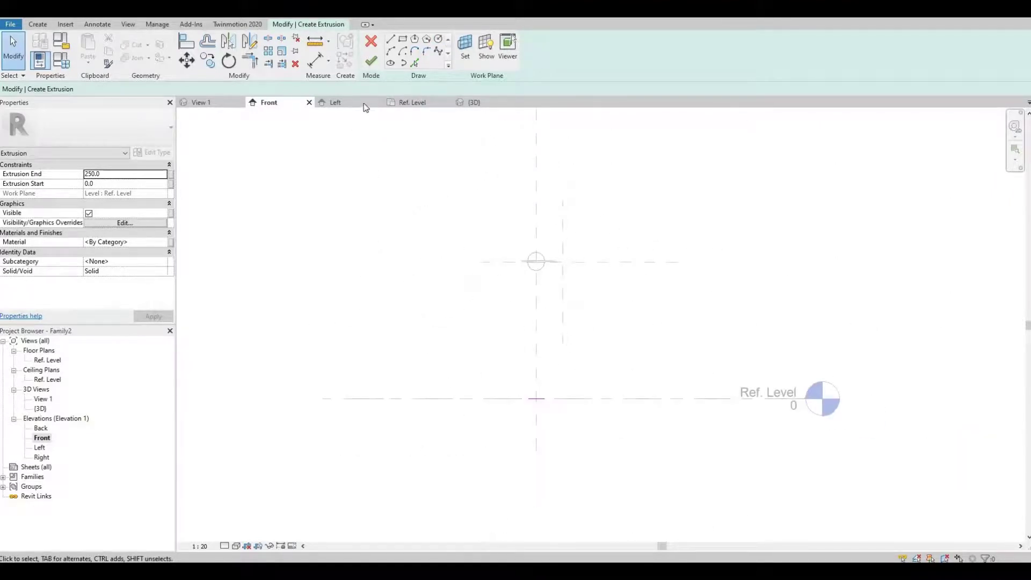
left_click(371, 62)
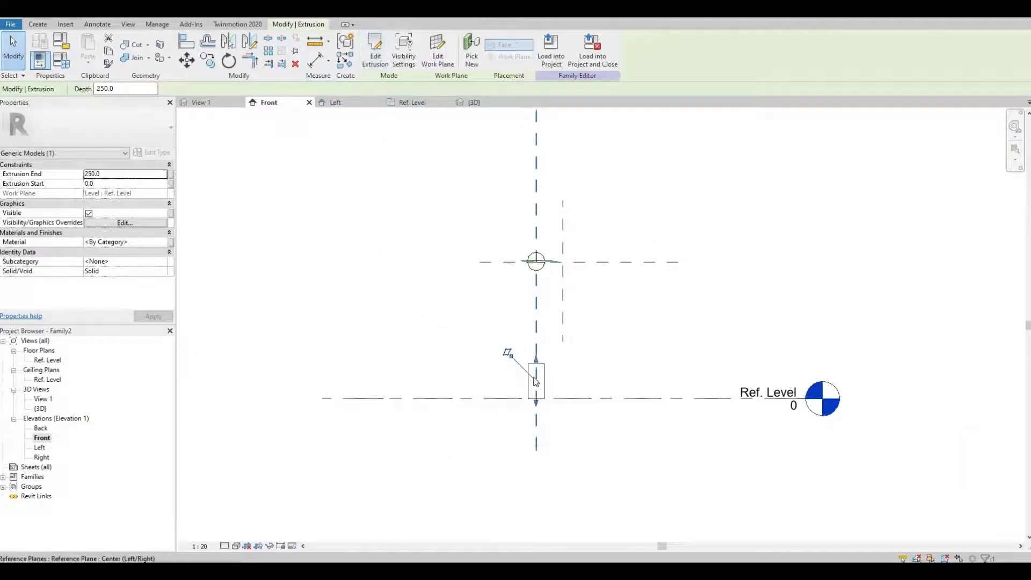
scroll(534, 379, "up", 2)
left_click_drag(539, 369, 537, 244)
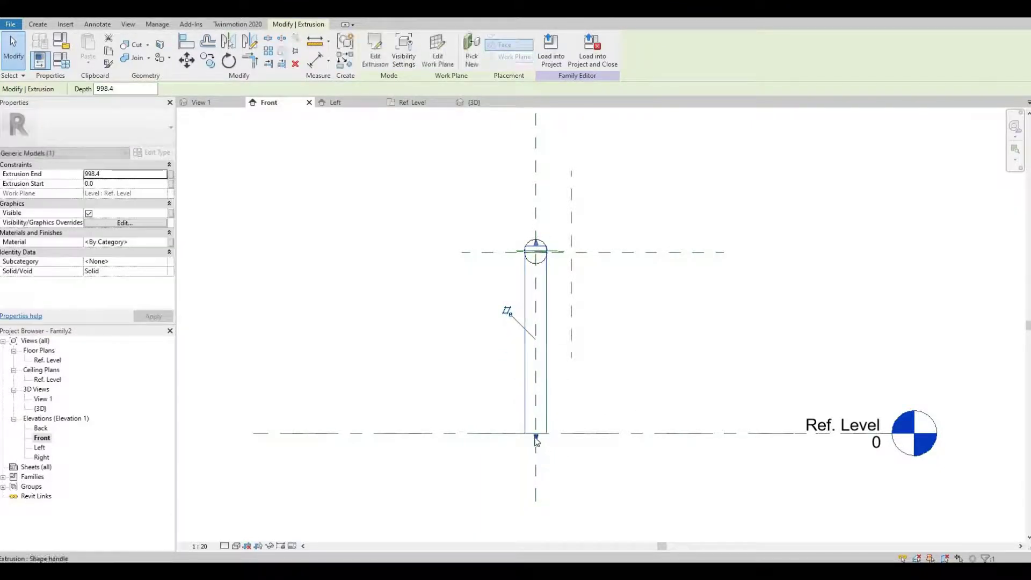
left_click_drag(536, 440, 534, 257)
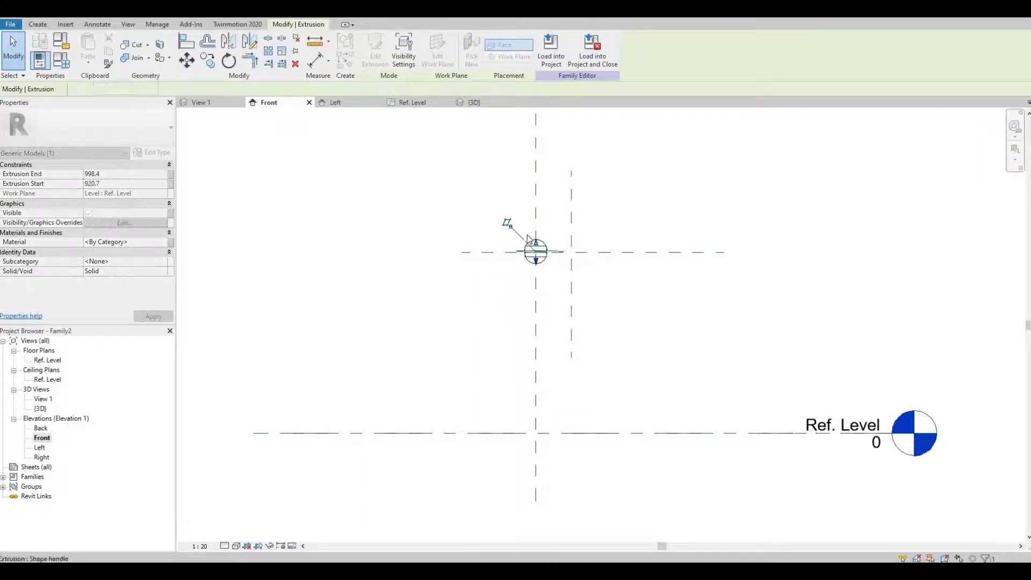
- Shorten the cylinder to a disc about 31 mm thick, bridging the gap and reaching slightly into both hemispheres
scroll(535, 256, "up", 6)
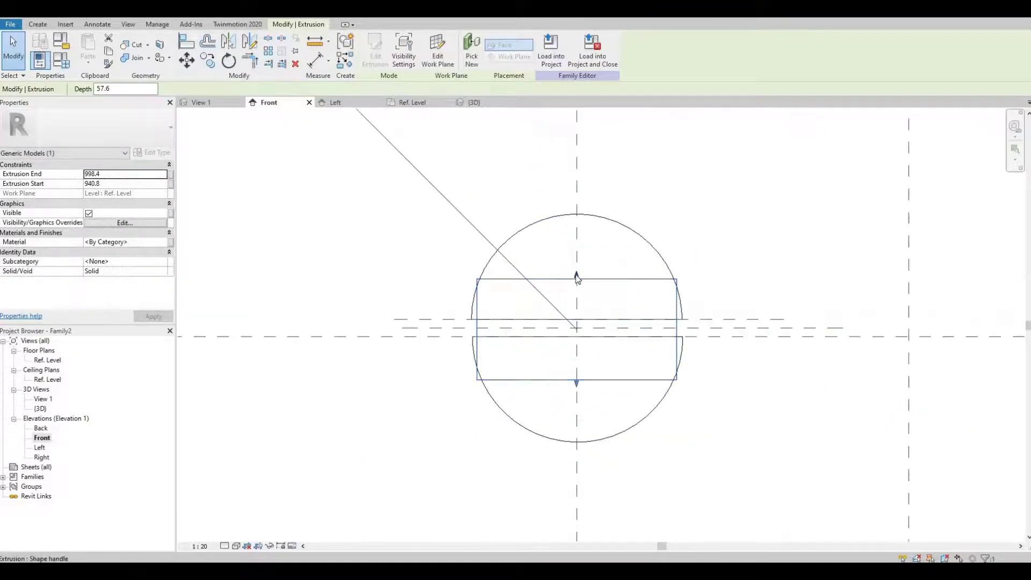
left_click_drag(577, 278, 585, 331)
left_click_drag(576, 383, 582, 352)
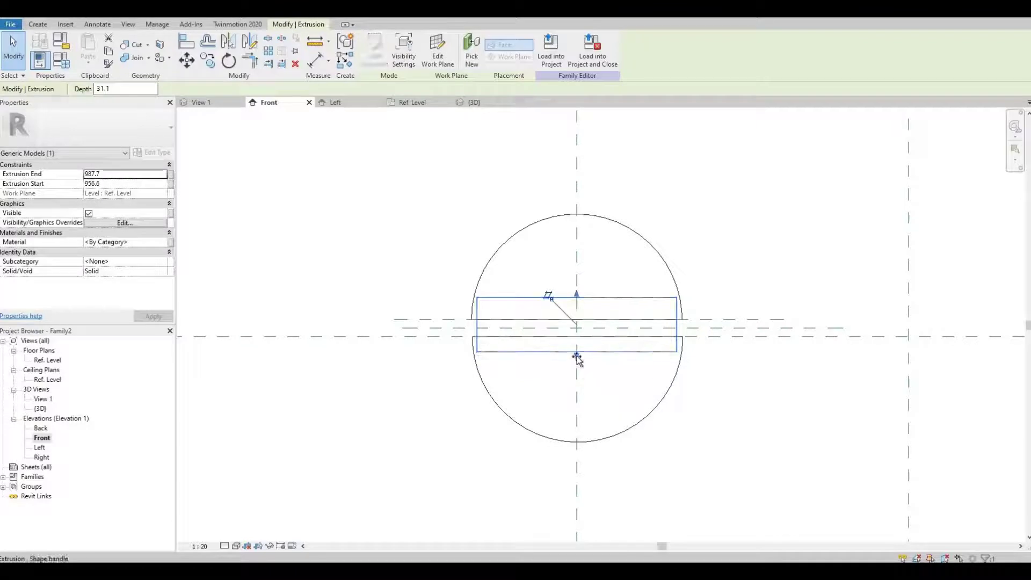
left_click_drag(577, 356, 578, 355)
left_click(516, 349)
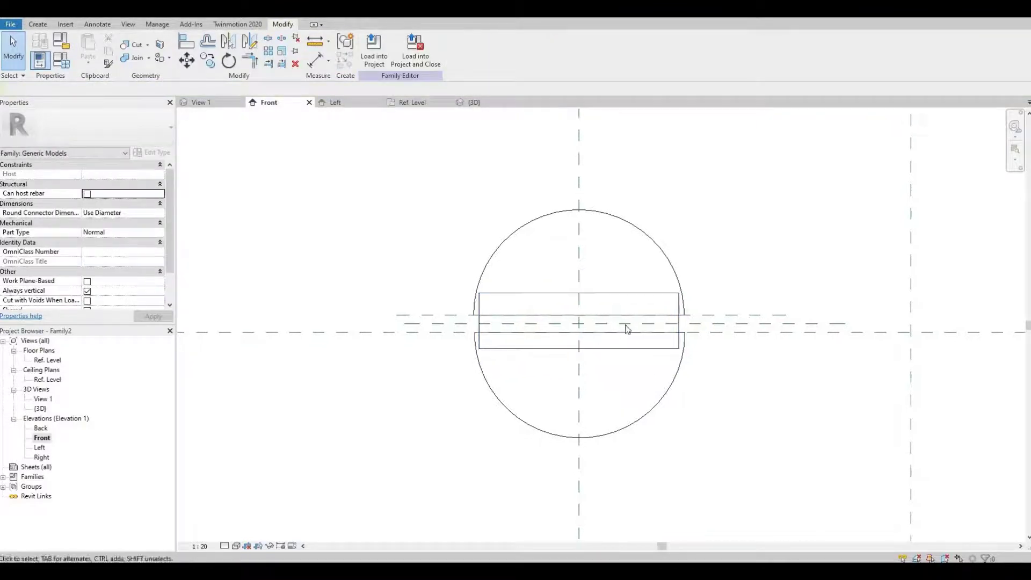
middle_click_drag(645, 336, 622, 318)
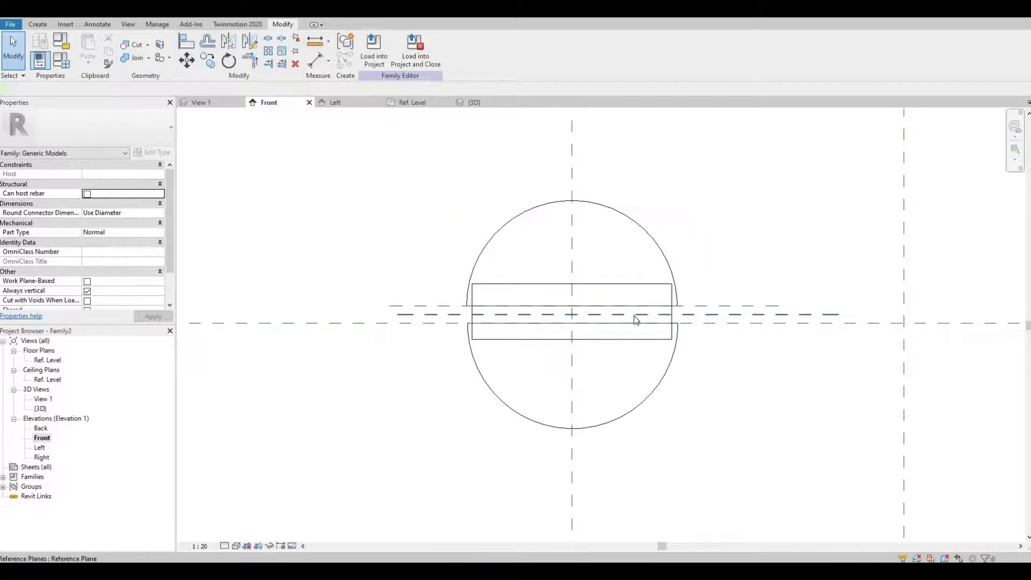
scroll(467, 305, "up", 2)
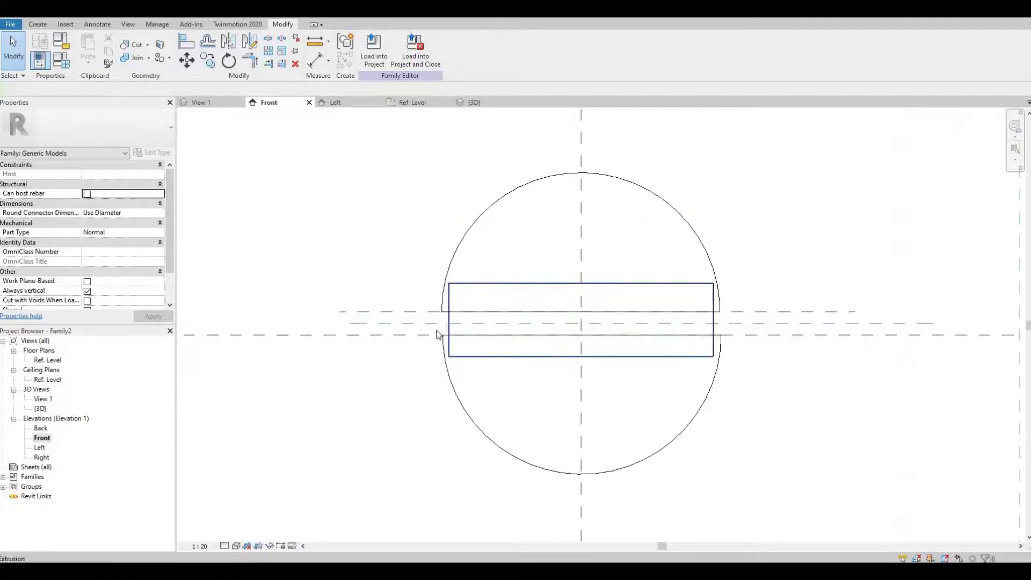
left_click(585, 283)
left_click(343, 330)
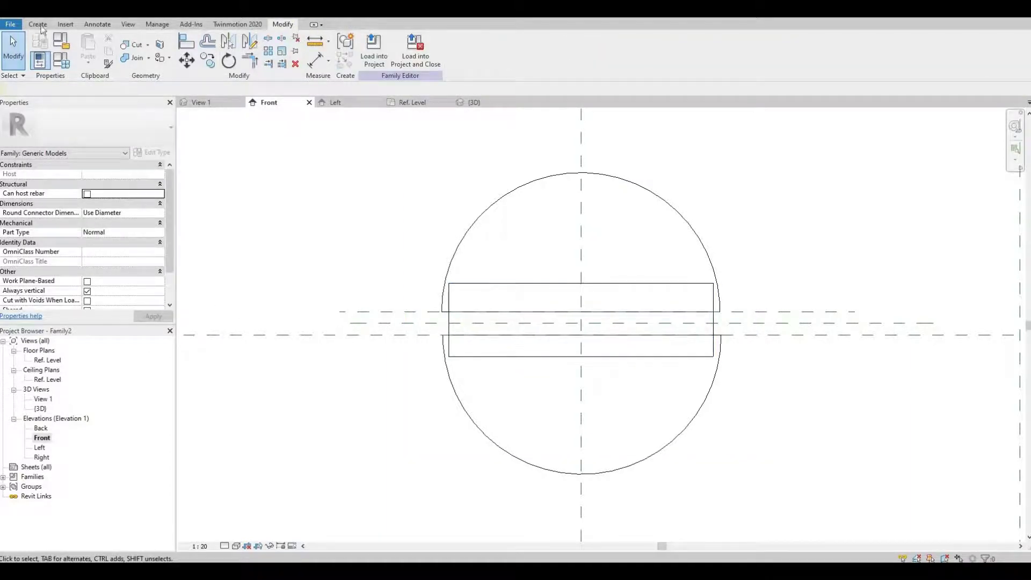
- Start a void extrusion and sketch a 15 mm radius circle where the vertical centre plane crosses the middle reference plane
left_click(33, 25)
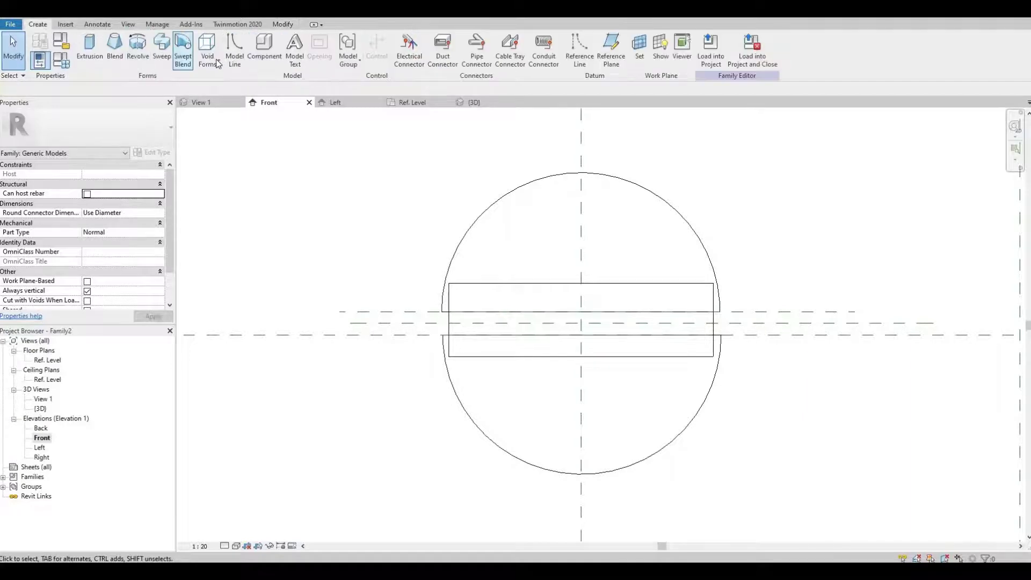
left_click(217, 60)
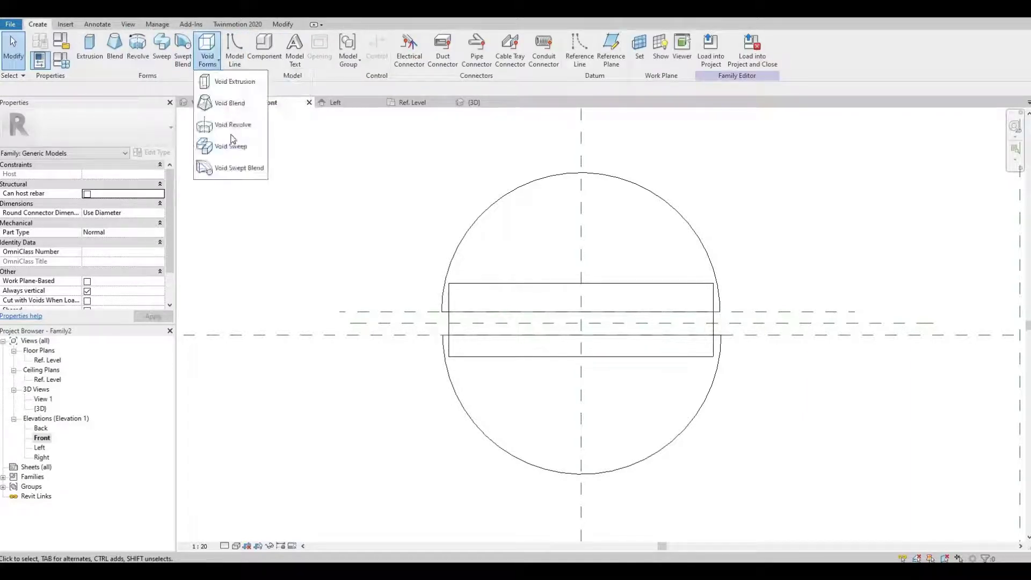
left_click(252, 87)
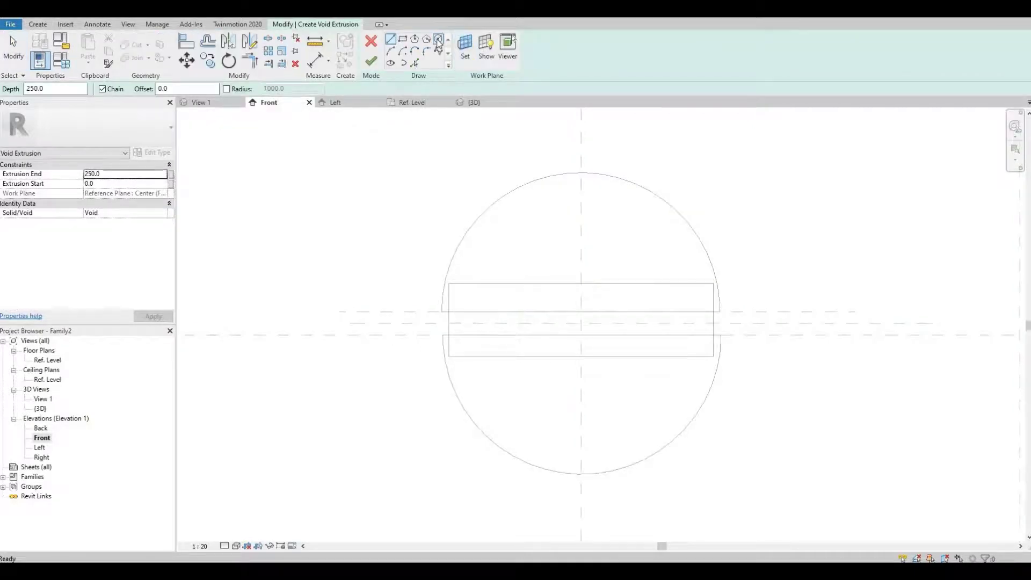
left_click(438, 42)
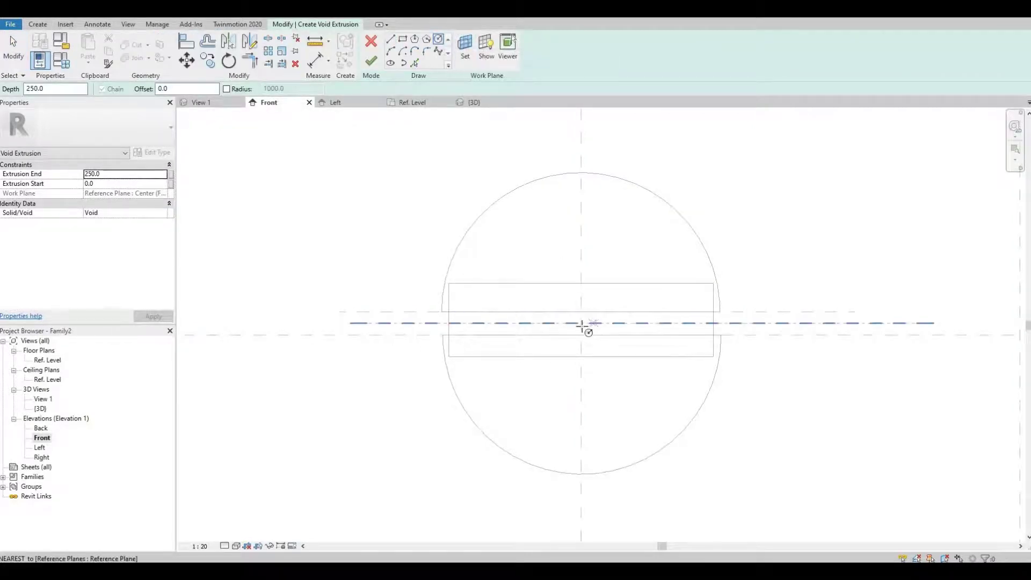
left_click(581, 323)
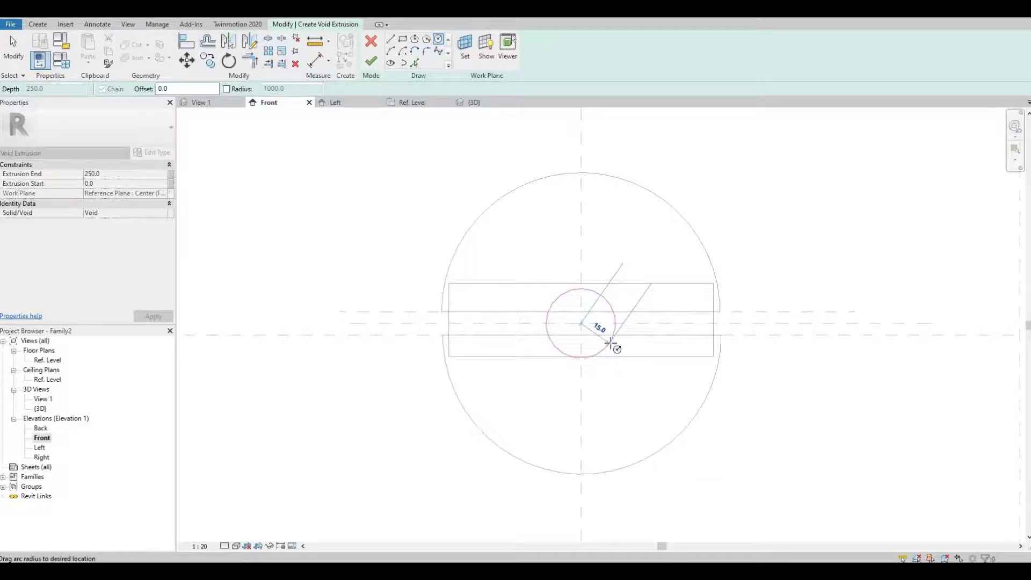
left_click(610, 342)
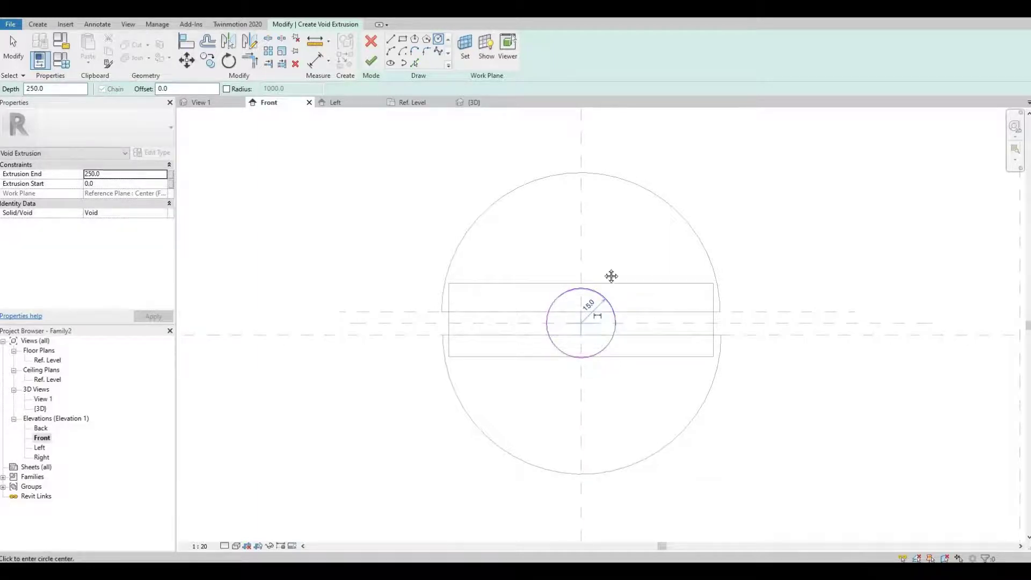
middle_click_drag(589, 287, 570, 301)
middle_click_drag(613, 262, 564, 268)
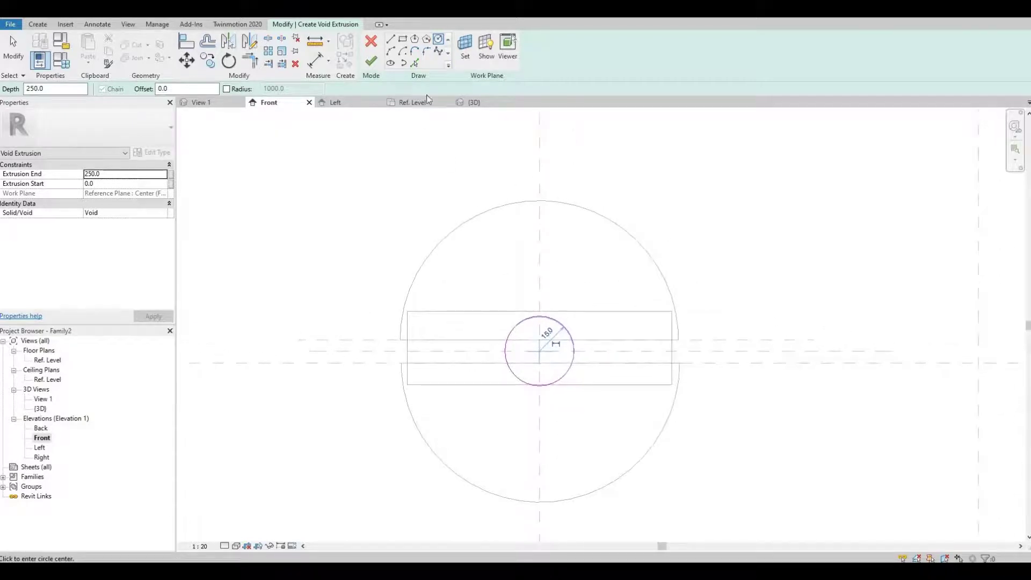
- Finish the void extrusion with a 250 mm depth and inspect its cut through the ball's front in the 3D view
left_click(372, 62)
left_click(474, 102)
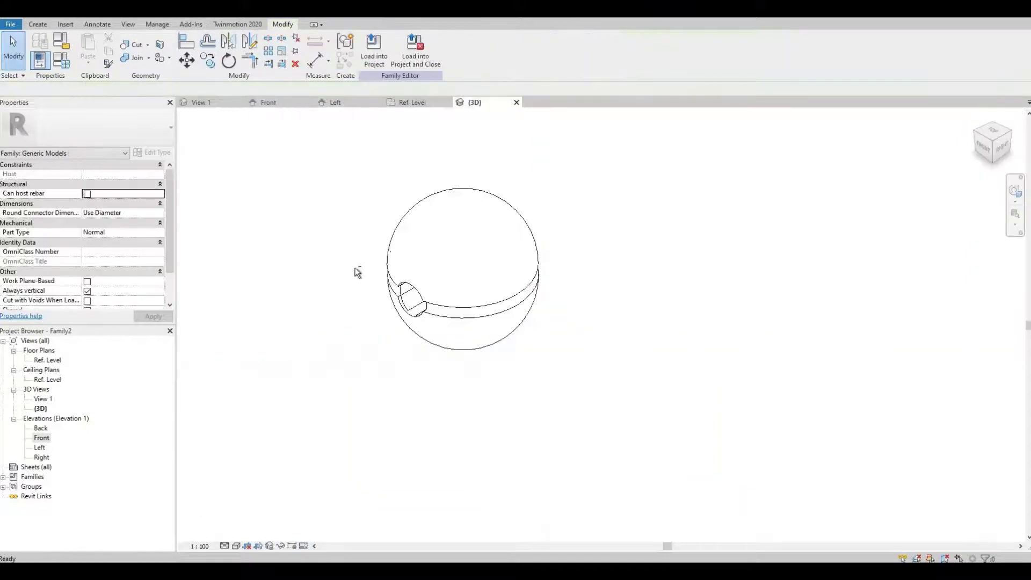
middle_click_drag(566, 252, 653, 254, "shift")
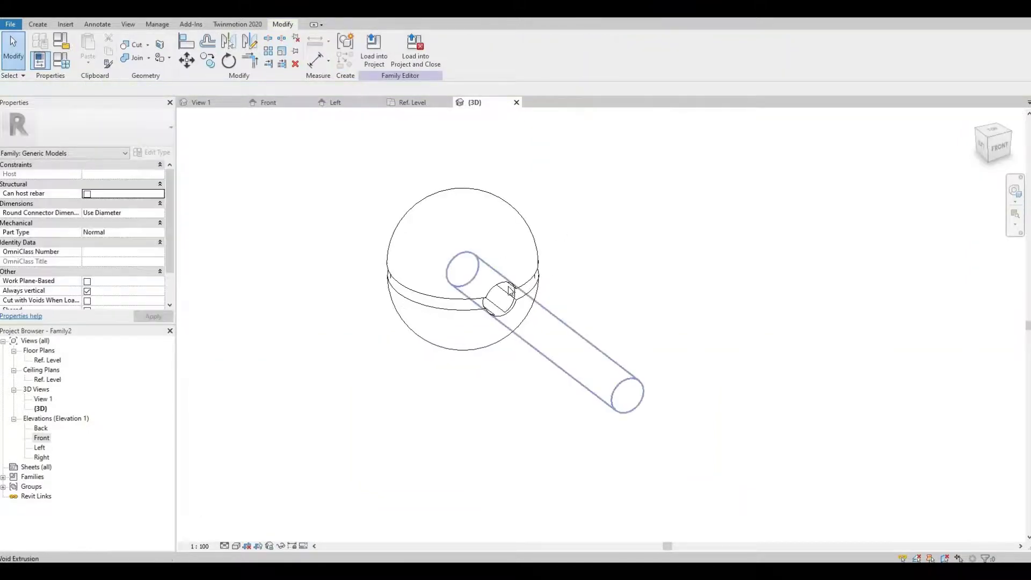
- Shorten the void extrusion at both ends in the 3D view, moving its end to about 79 mm to leave a shallow front recess
left_click(497, 290)
left_click_drag(485, 276, 486, 287)
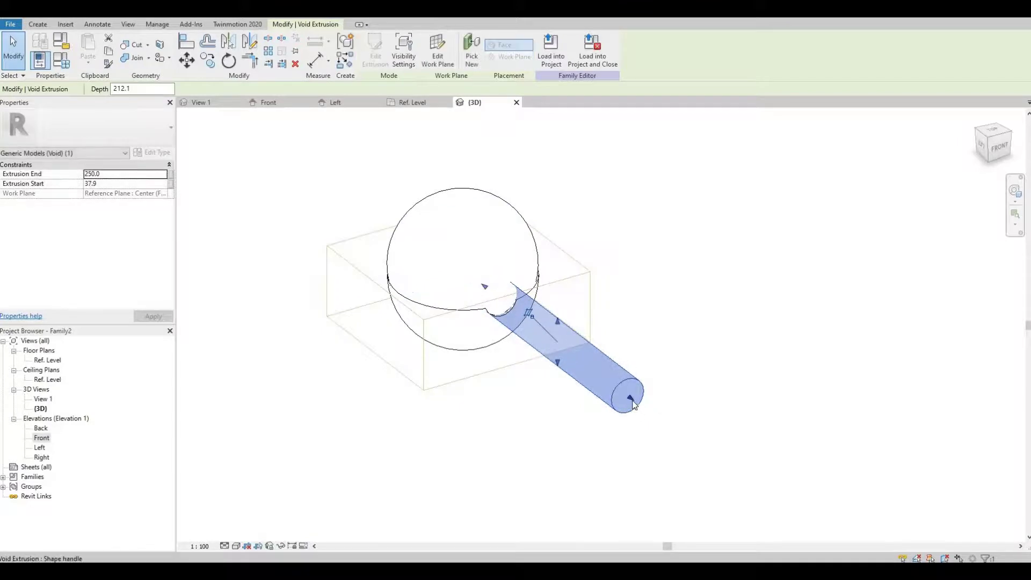
left_click_drag(634, 407, 462, 275)
scroll(457, 276, "up", 5)
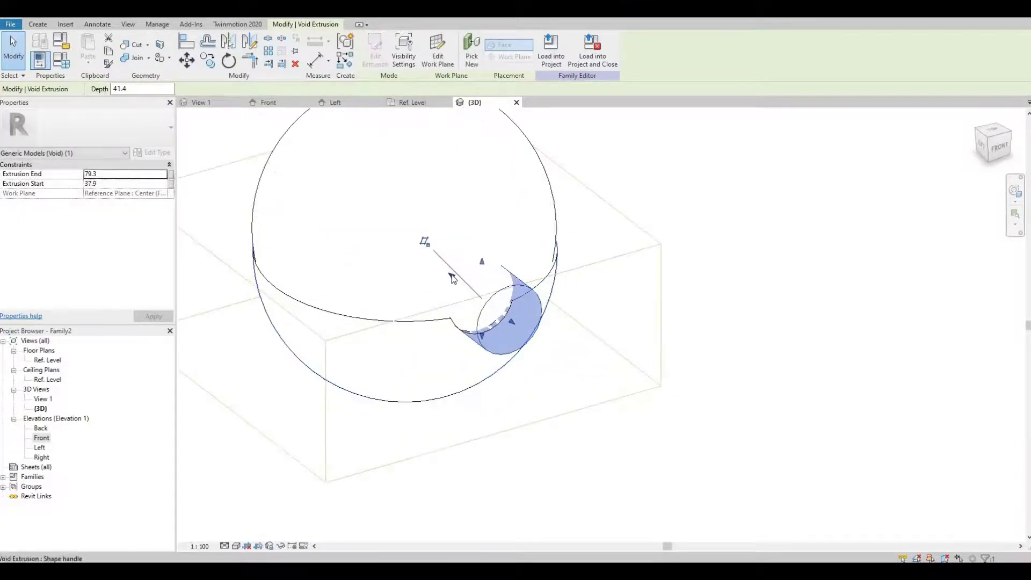
left_click_drag(452, 277, 509, 320)
left_click(665, 329)
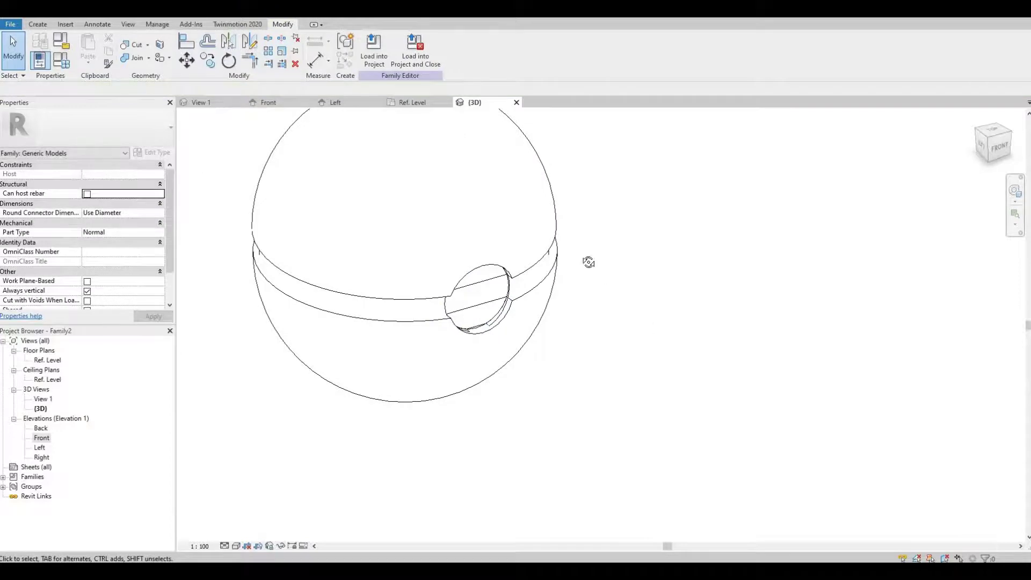
middle_click_drag(563, 216, 546, 253, "shift")
middle_click_drag(327, 292, 343, 297)
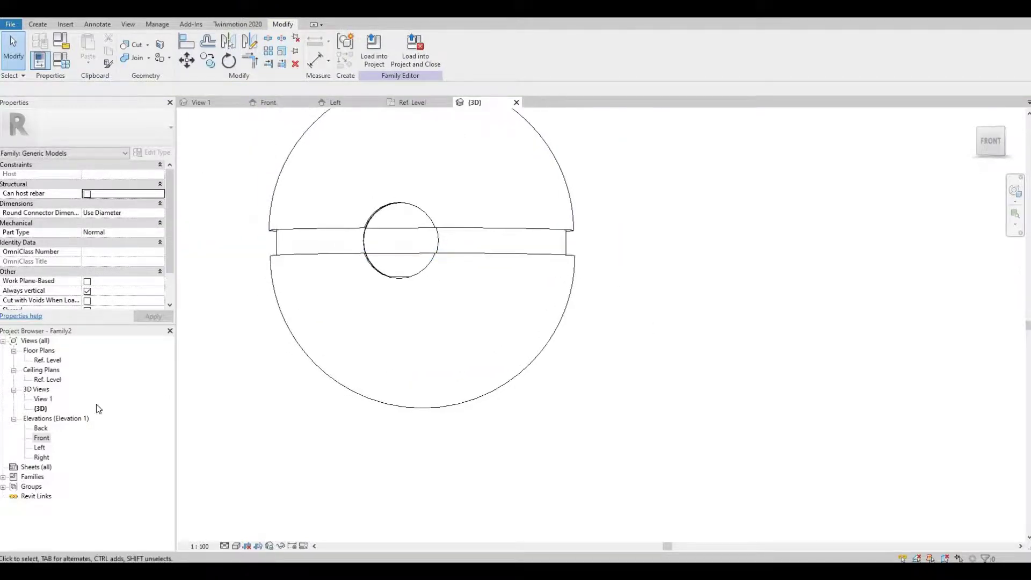
- In the Front view, adjust the inner disc's upper and lower faces to extend slightly beyond the void circle
double_click(42, 440)
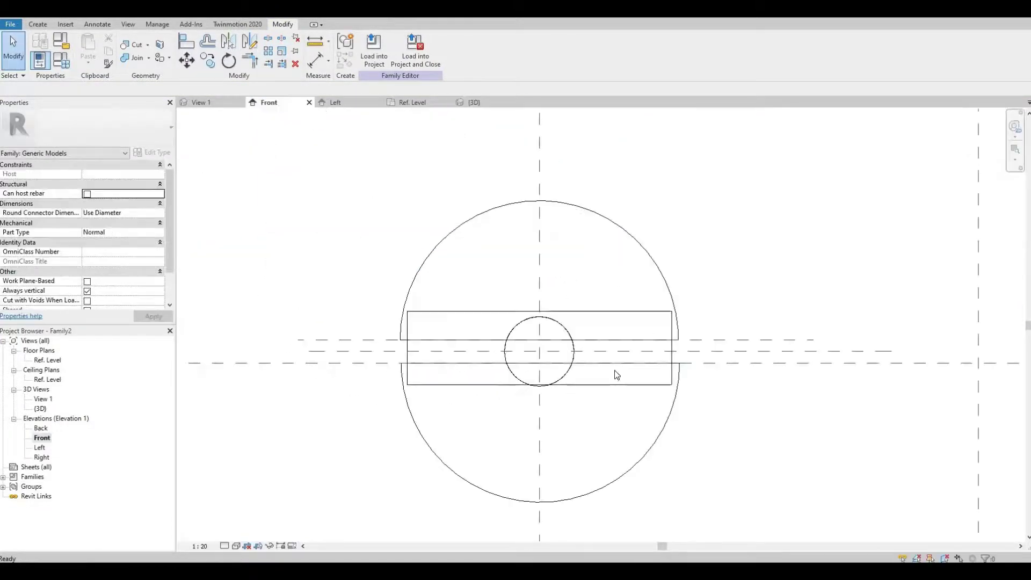
left_click(518, 309)
left_click_drag(517, 309, 519, 315)
left_click(573, 362)
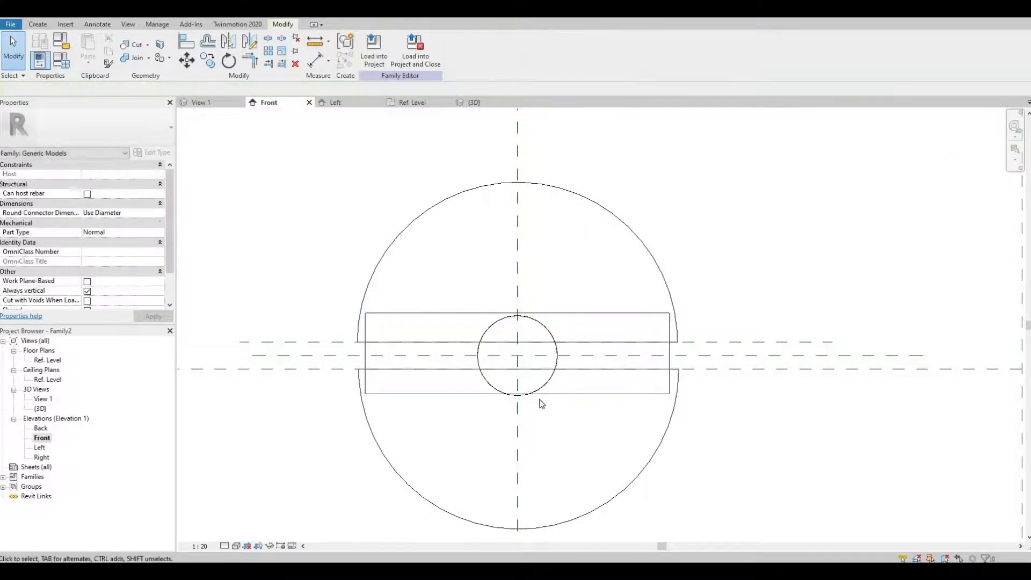
scroll(553, 399, "up", 1)
left_click(513, 397)
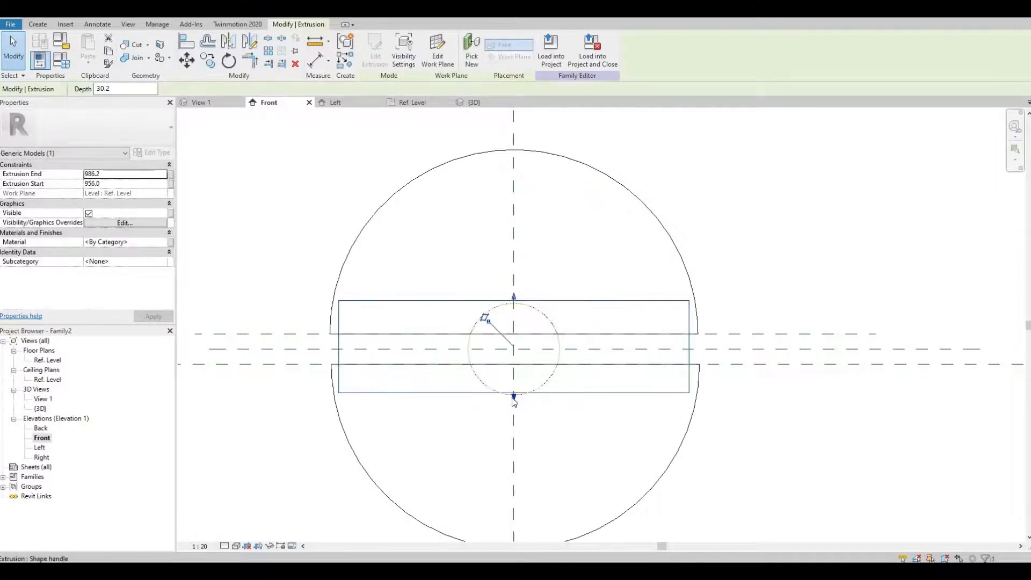
left_click_drag(514, 401, 514, 405)
left_click_drag(514, 297, 515, 297)
left_click(562, 319)
middle_click_drag(563, 322, 547, 312)
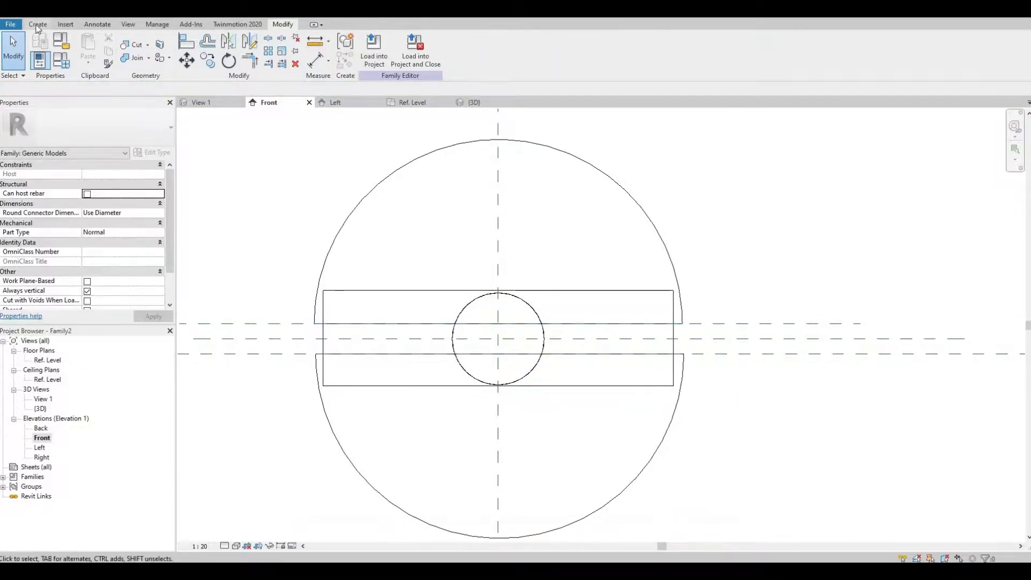
- Create a 250 mm deep solid extrusion from a 10 mm radius circle concentric with the round void
left_click(37, 25)
left_click(90, 47)
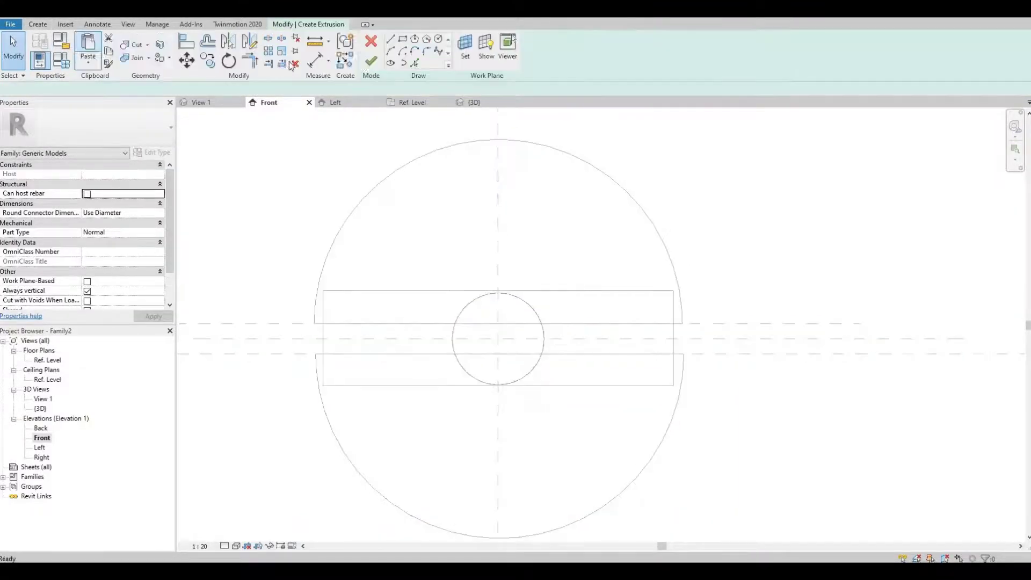
left_click(438, 39)
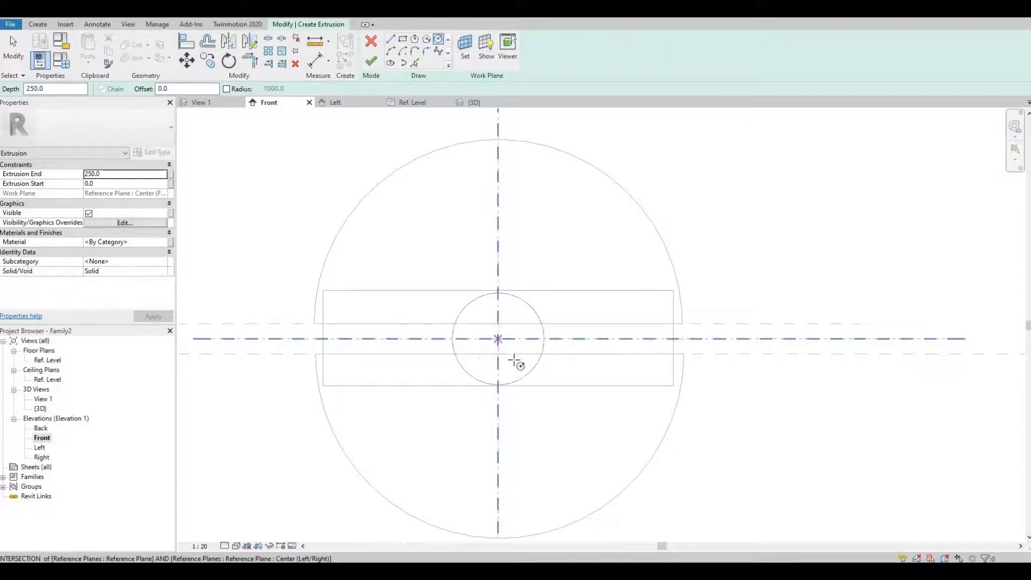
left_click(497, 339)
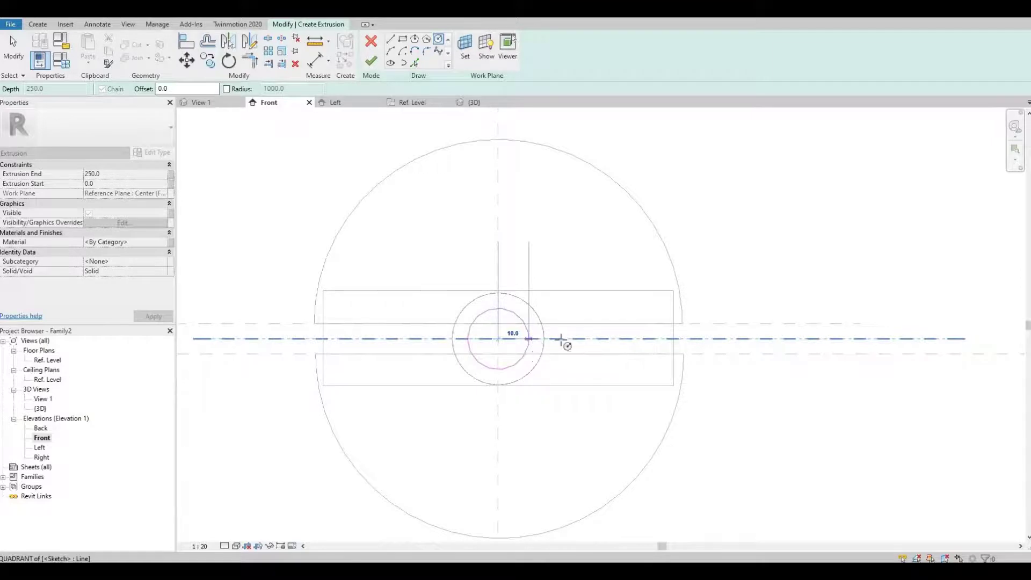
left_click(531, 338)
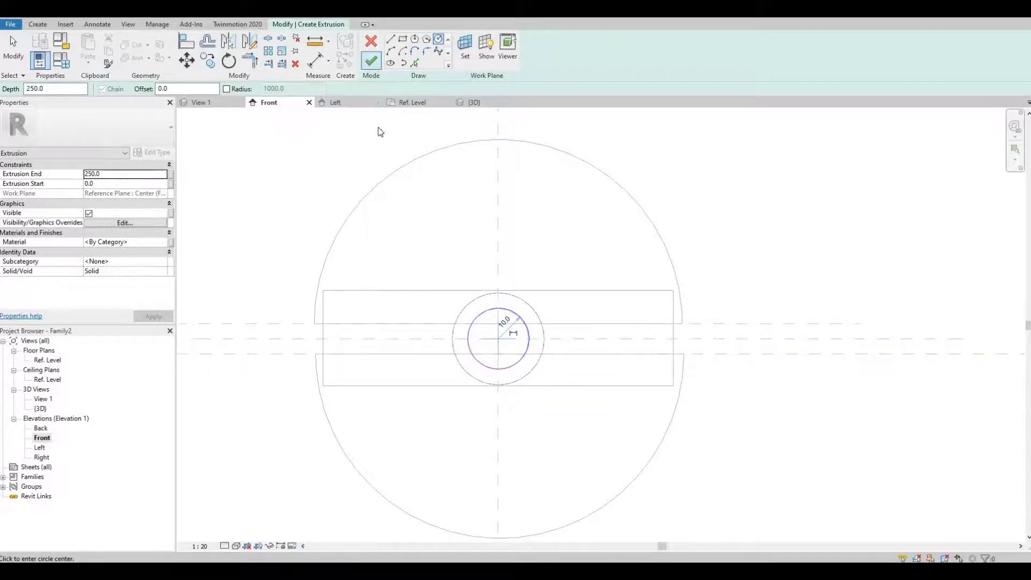
left_click(373, 62)
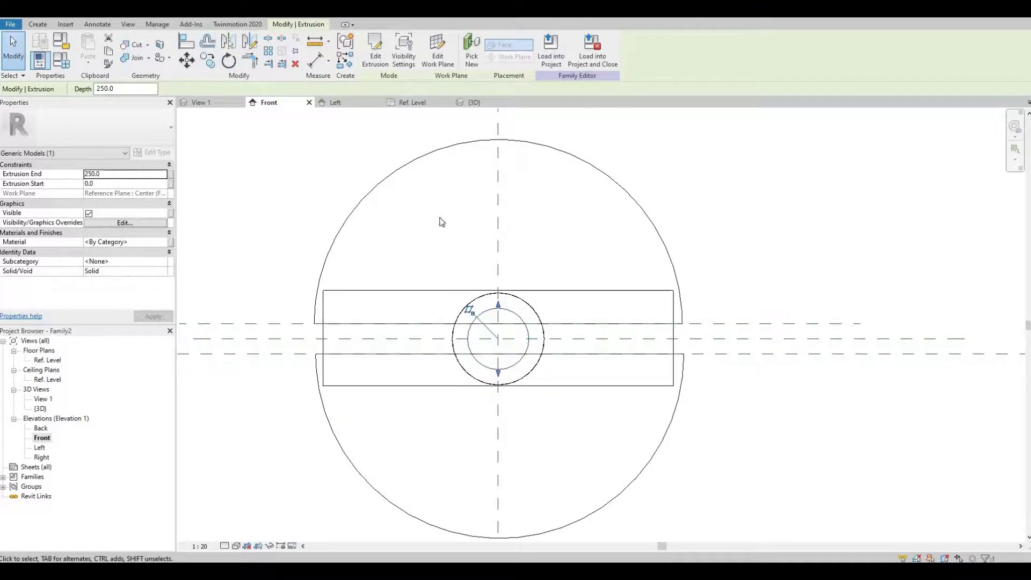
- In the 3D view, shorten the 10 mm radius cylinder to start at about 54 mm and end at about 59 mm, inside the recess
left_click(475, 103)
middle_click_drag(486, 363, 518, 353, "shift")
middle_click_drag(556, 292, 526, 301, "shift")
left_click(530, 288)
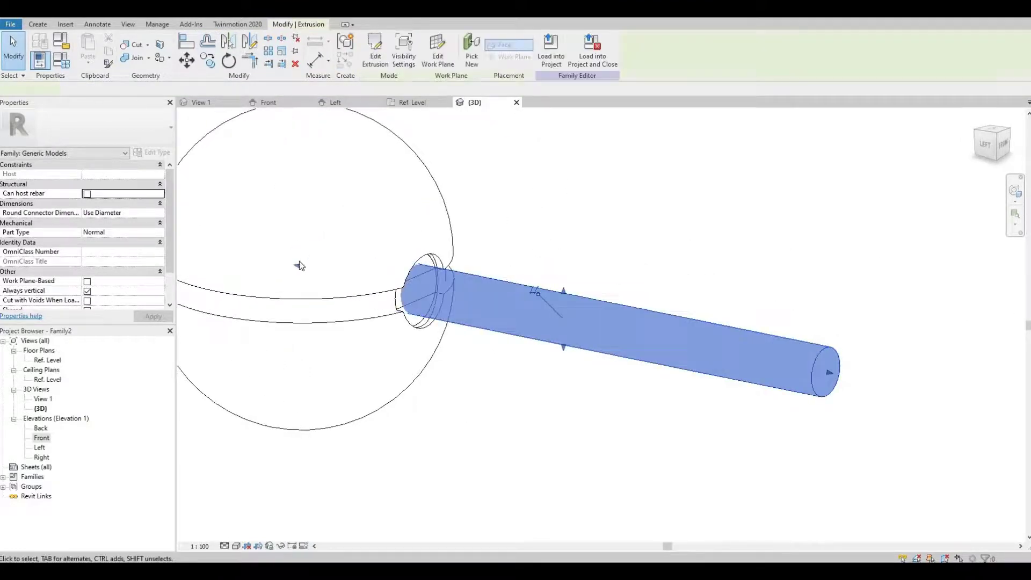
left_click_drag(299, 262, 417, 282)
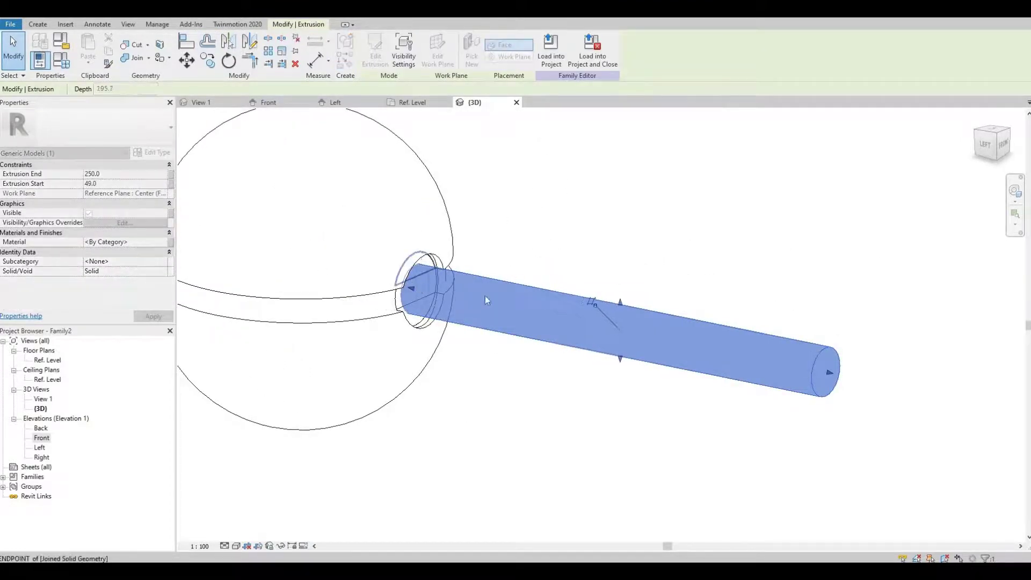
left_click_drag(590, 309, 428, 281)
key("Escape")
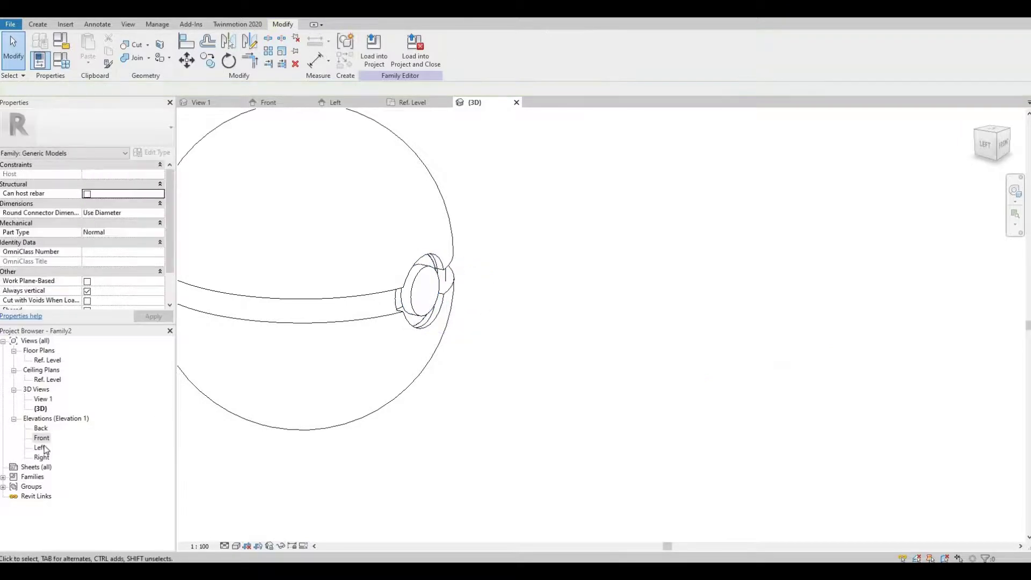
- In the Left view, pull the button cylinder's outer face inward to a depth of about 4 mm
double_click(40, 448)
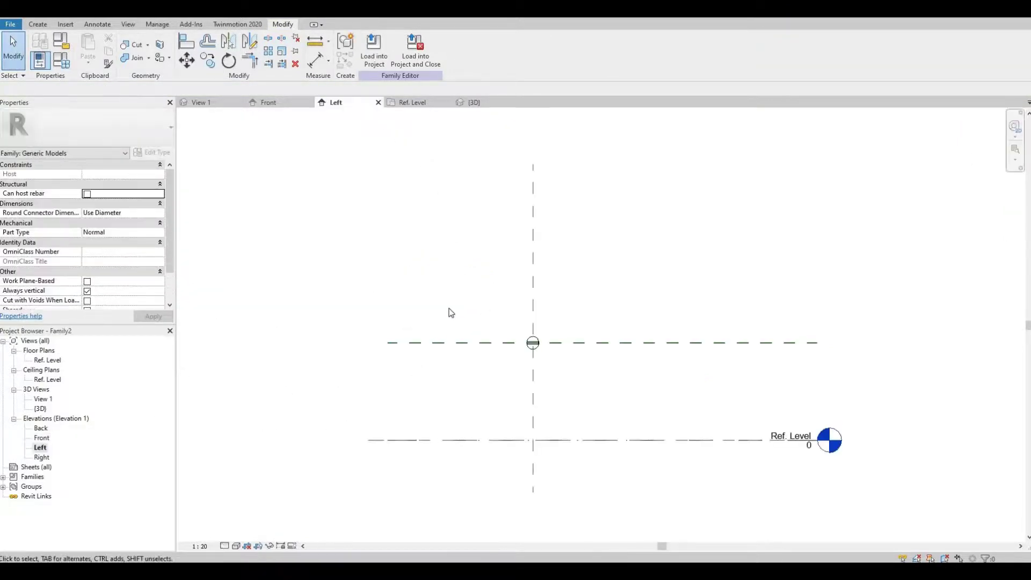
scroll(437, 338, "up", 3)
scroll(444, 358, "up", 4)
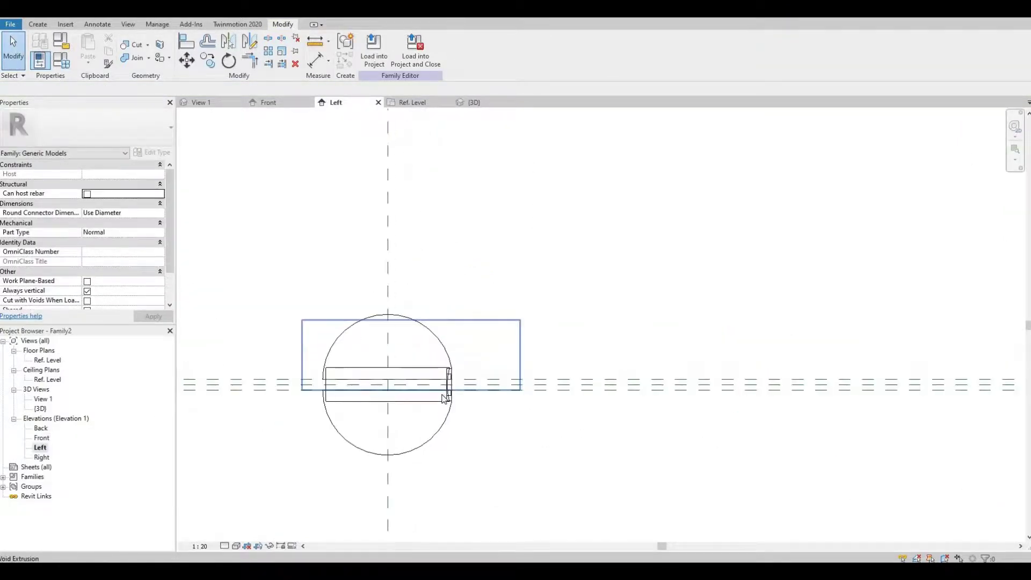
scroll(458, 392, "up", 6)
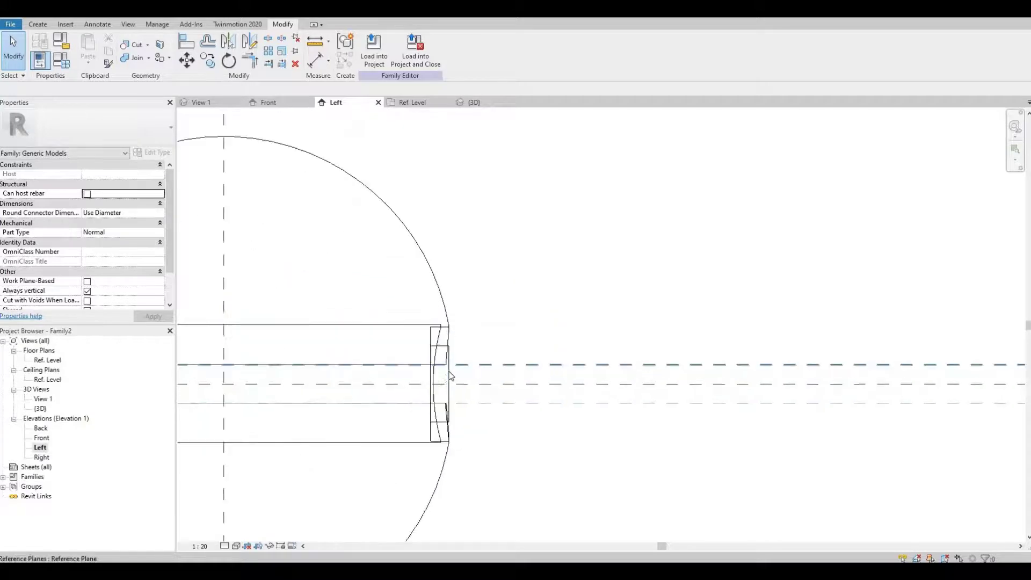
left_click(448, 382)
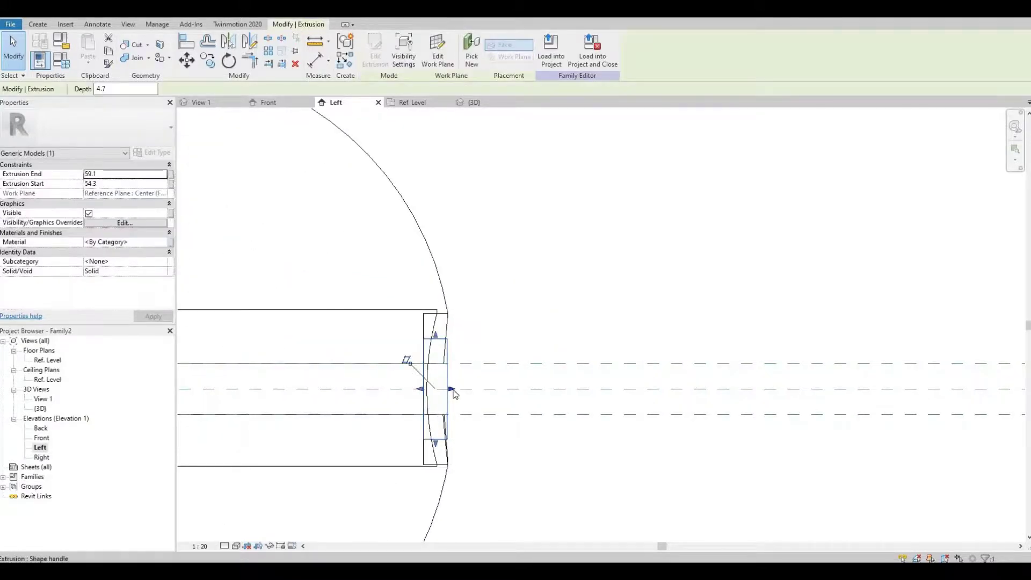
left_click_drag(451, 391, 443, 391)
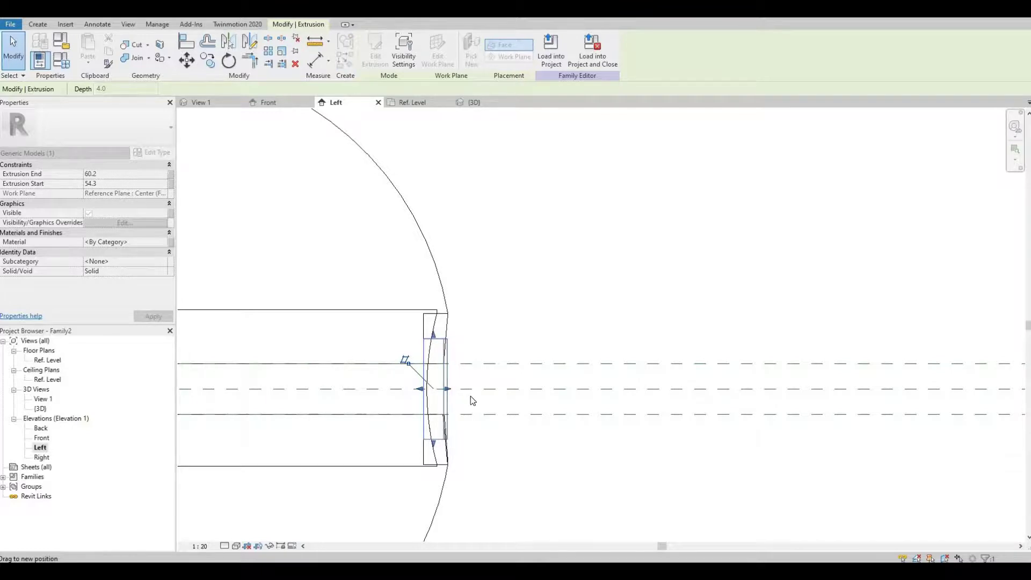
left_click(522, 403)
middle_click_drag(502, 416, 505, 394)
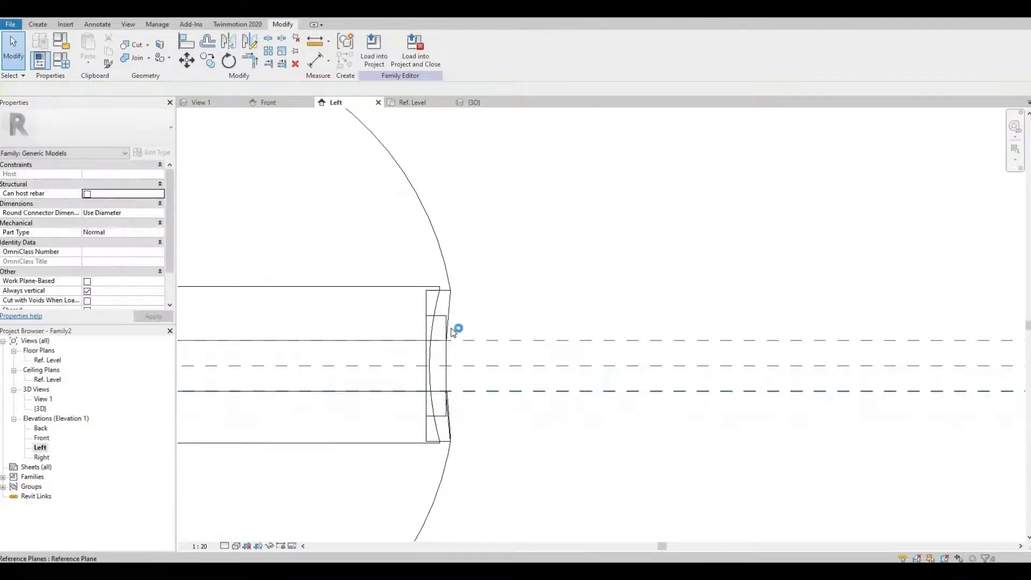
- In the Front view, create a 250 mm deep solid extrusion from a 7 mm radius circle centred on the button
double_click(42, 438)
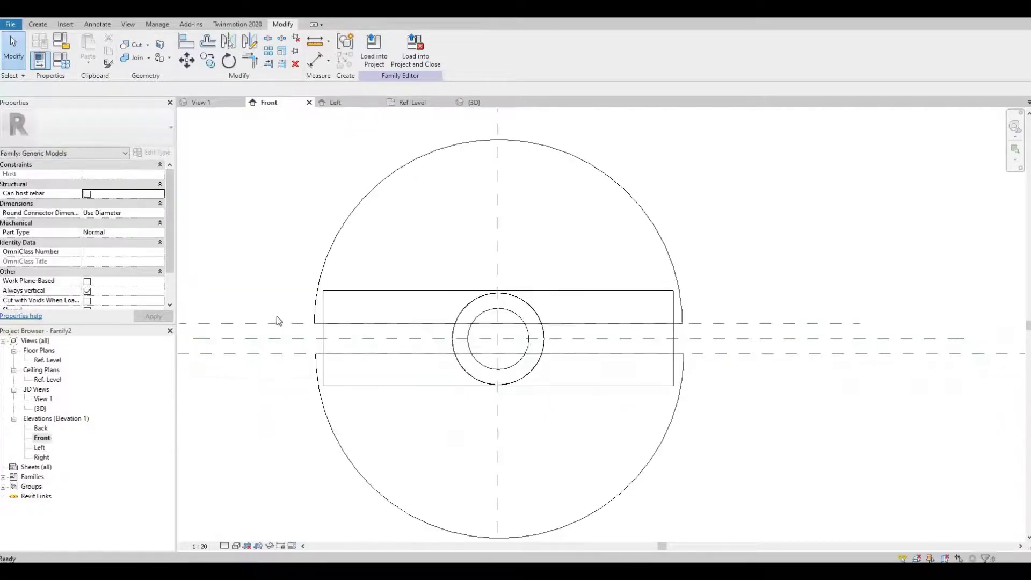
left_click(38, 24)
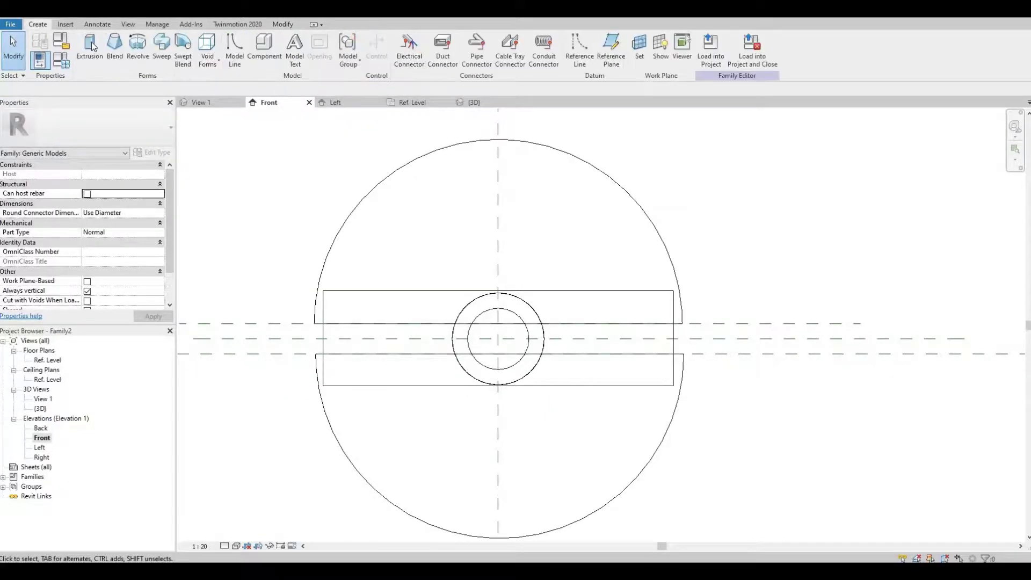
left_click(89, 51)
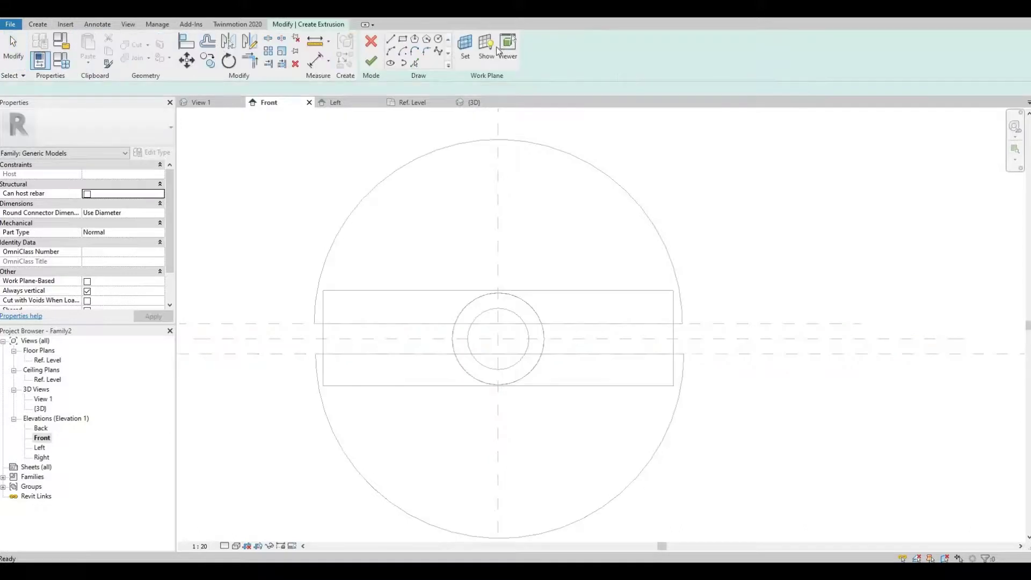
left_click(439, 40)
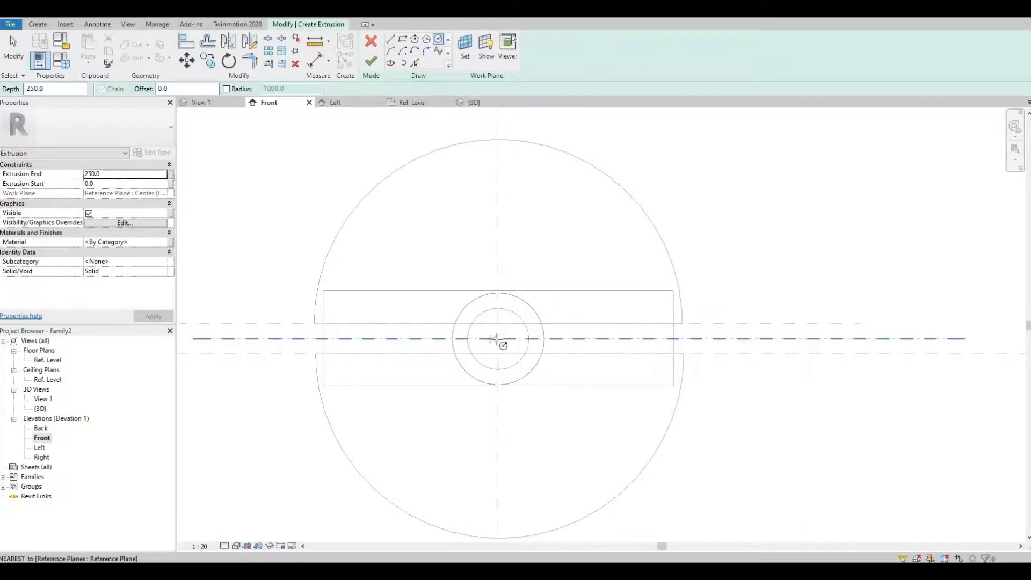
left_click(518, 346)
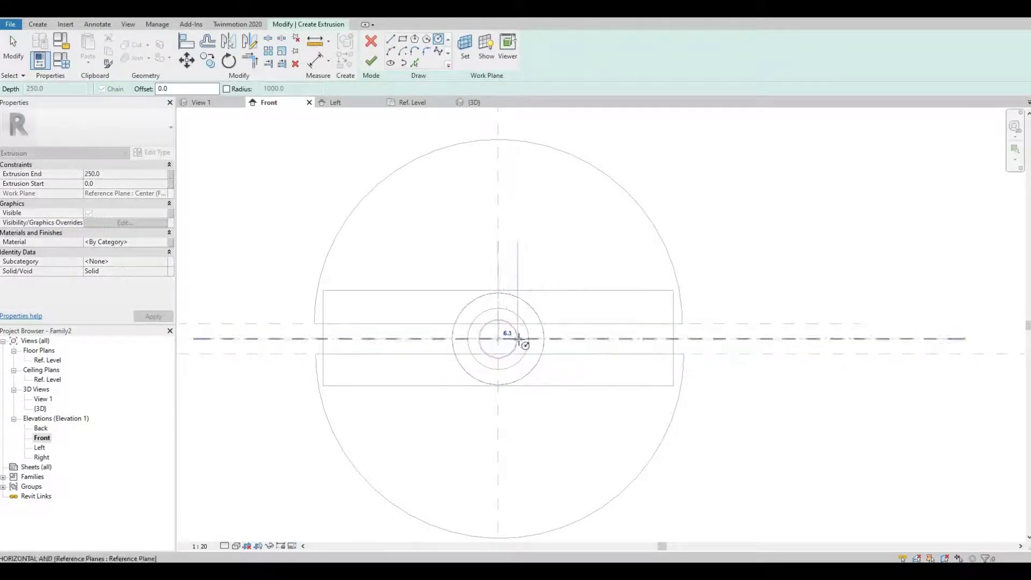
scroll(520, 341, "up", 1)
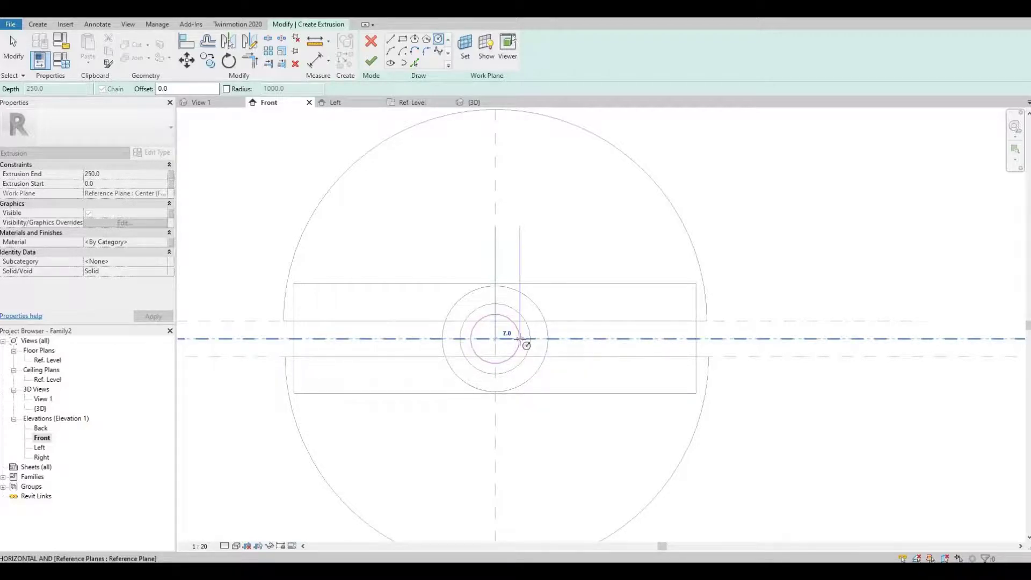
left_click(520, 338)
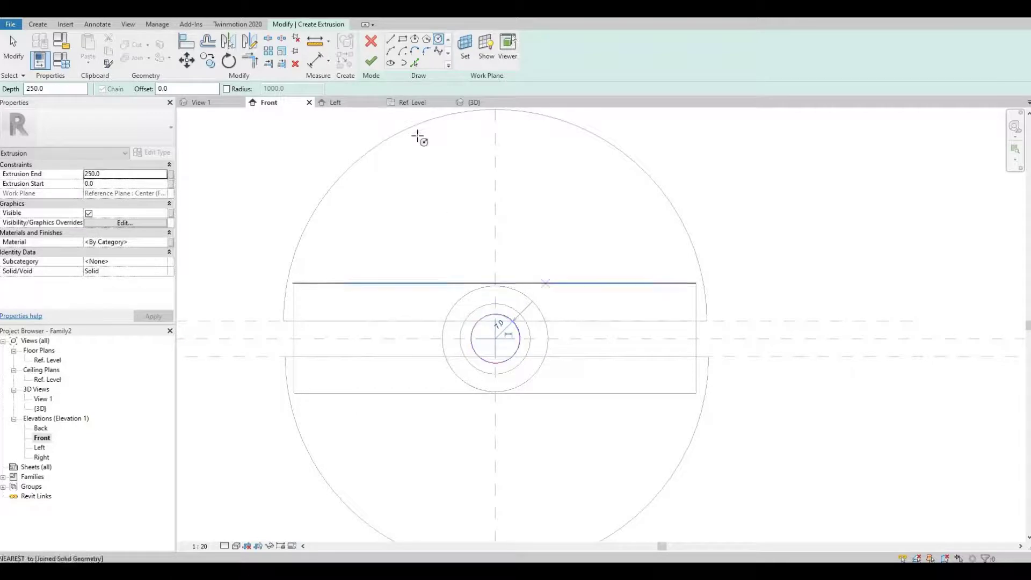
left_click(371, 61)
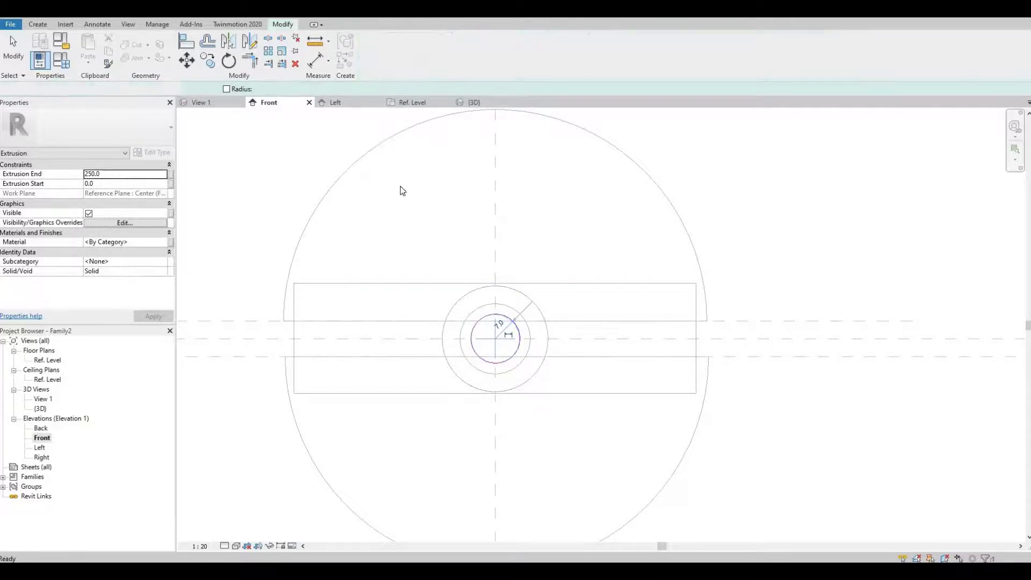
- In the Left view, trim the 7 mm radius cylinder to start at the button's outer face, about 58 mm, and end at about 61 mm
double_click(40, 448)
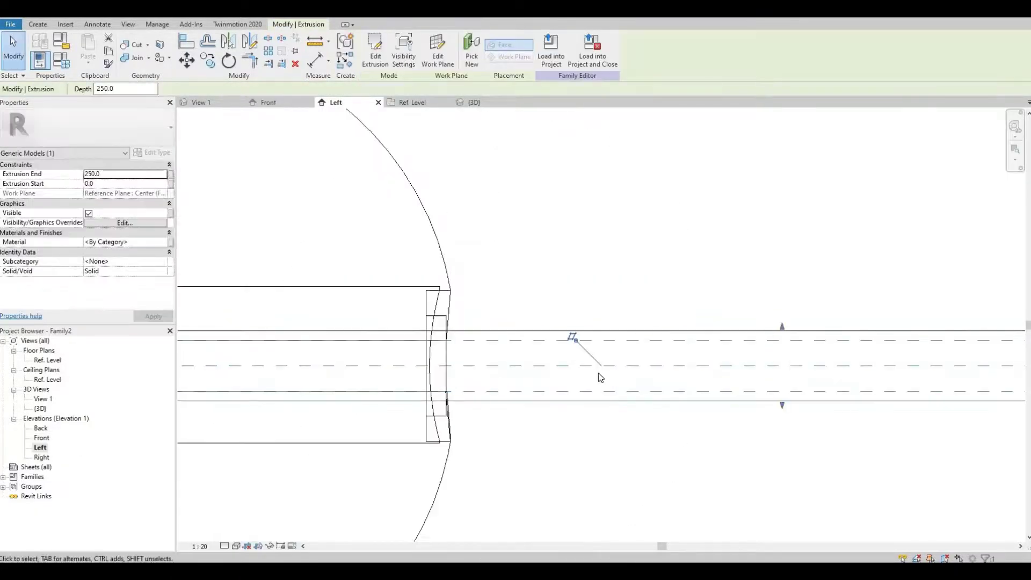
scroll(570, 361, "down", 5)
scroll(376, 365, "up", 1)
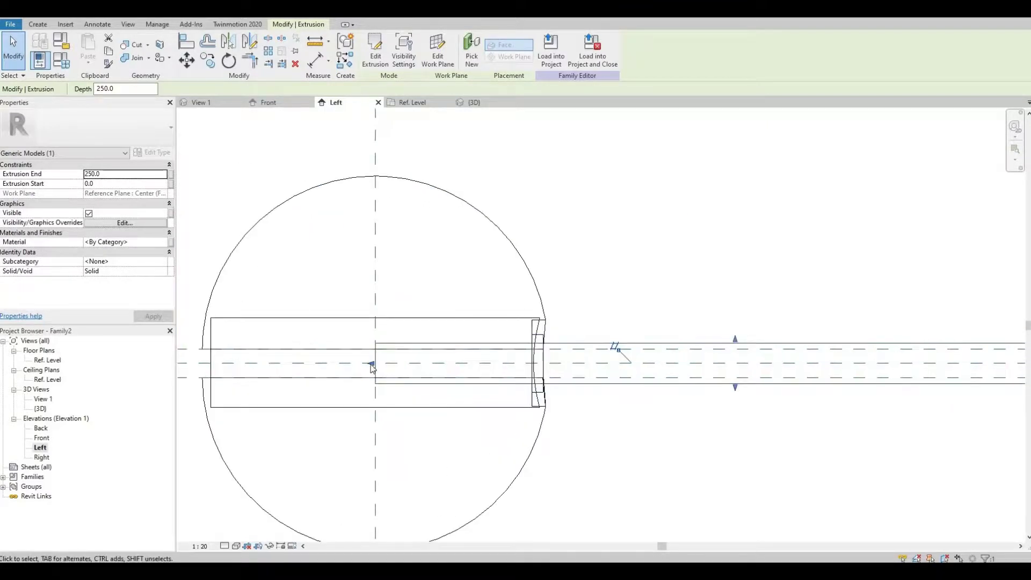
left_click_drag(386, 367, 706, 391)
middle_click_drag(731, 357, 489, 338)
scroll(489, 337, "down", 1)
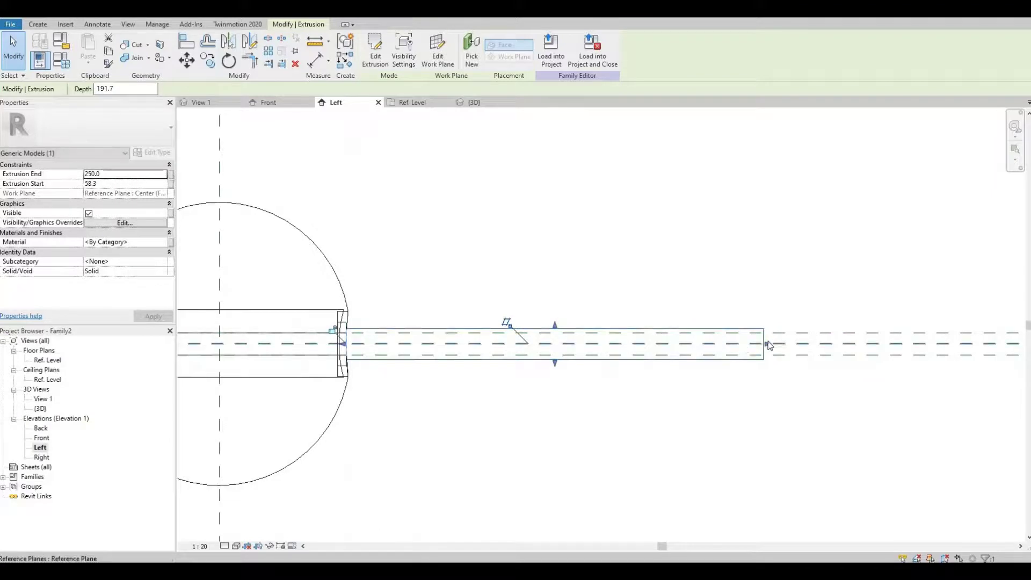
left_click_drag(769, 346, 349, 351)
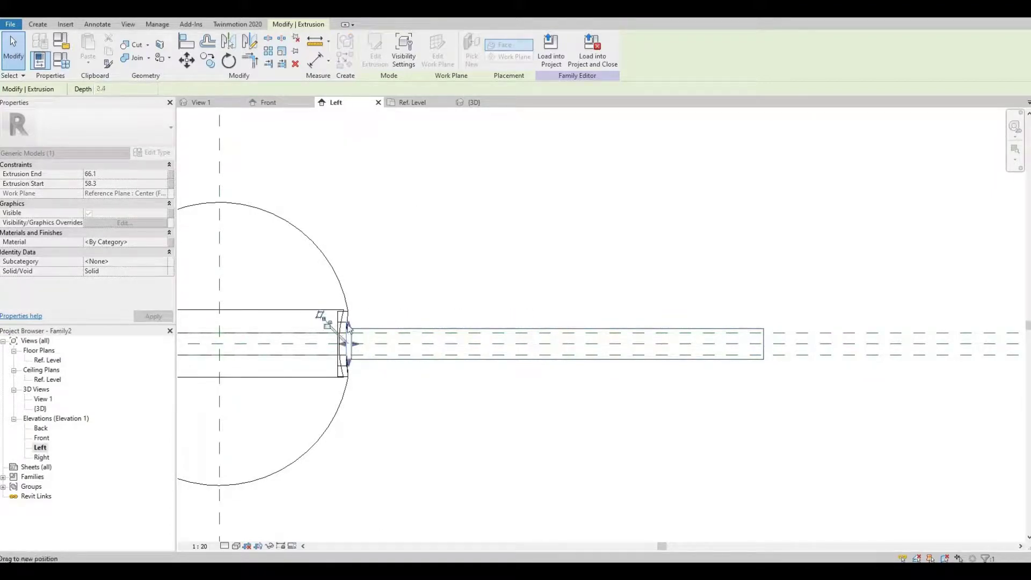
scroll(359, 317, "up", 1)
scroll(407, 328, "up", 4)
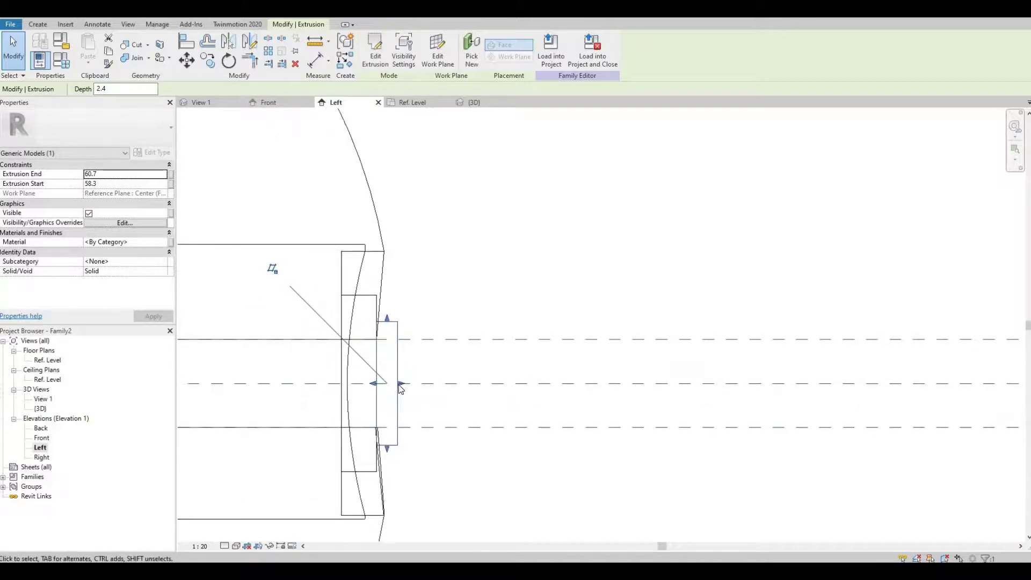
- In the Left view, shorten the 7 mm radius cylinder to a depth of about 1 mm and check the button in the 3D view
left_click_drag(400, 385, 388, 385)
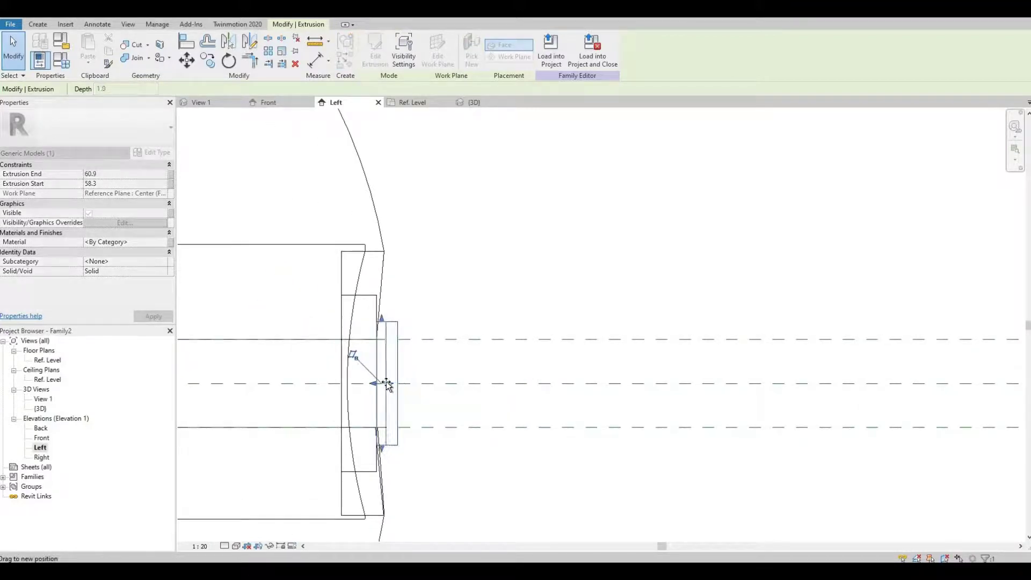
left_click(447, 320)
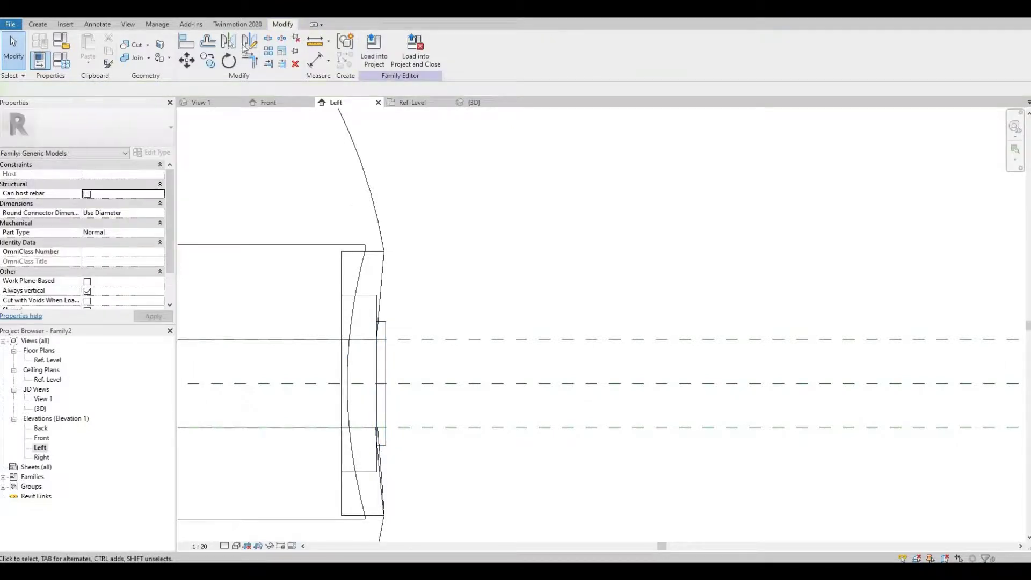
left_click(474, 103)
middle_click_drag(449, 211, 278, 252, "shift")
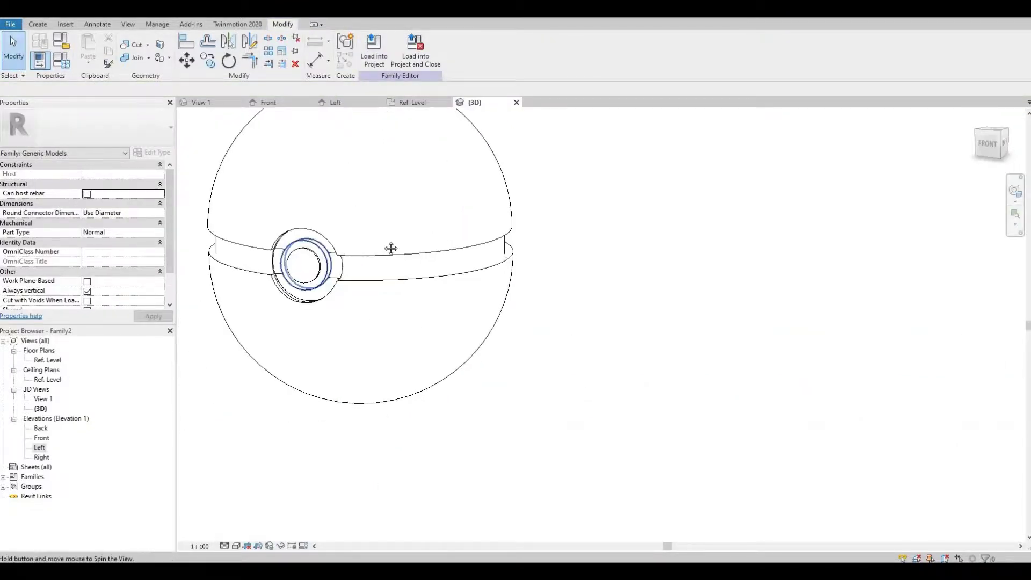
middle_click_drag(346, 272, 456, 223)
scroll(578, 242, "down", 1)
middle_click_drag(580, 211, 529, 264, "shift")
middle_click_drag(438, 252, 585, 318)
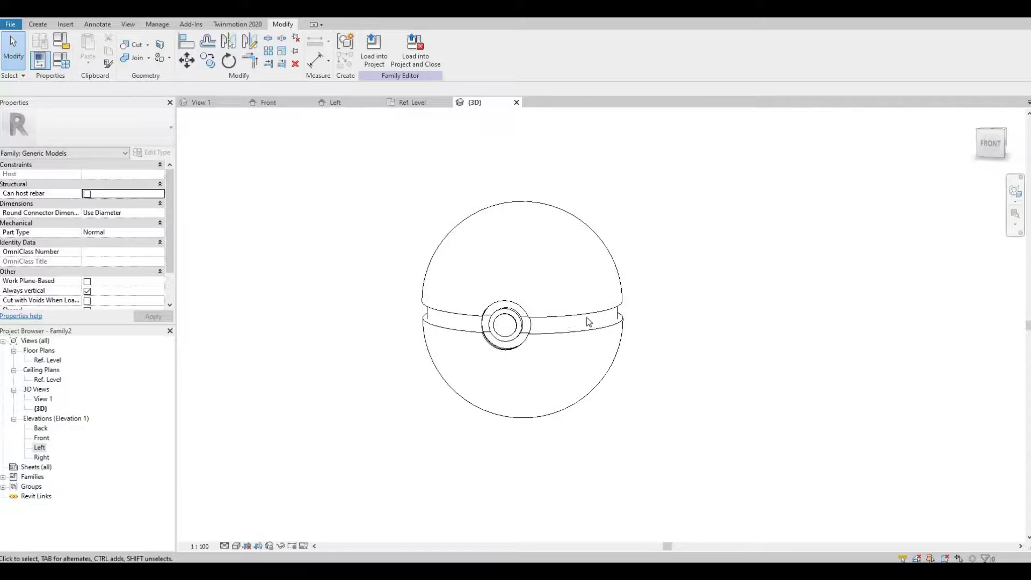
- Associate the upper hemisphere's material with a new type parameter named Top Shell
left_click(614, 258)
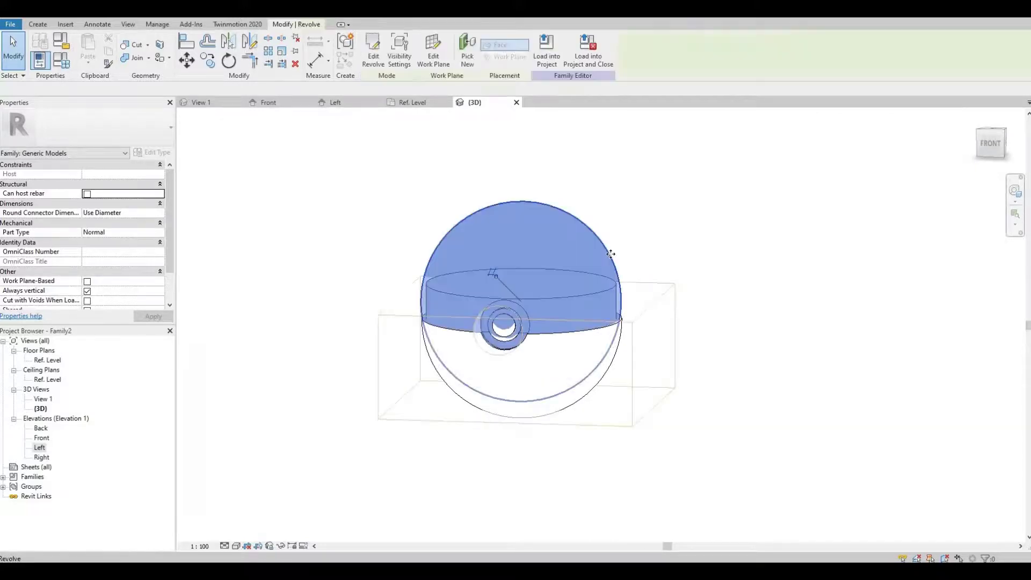
left_click(172, 243)
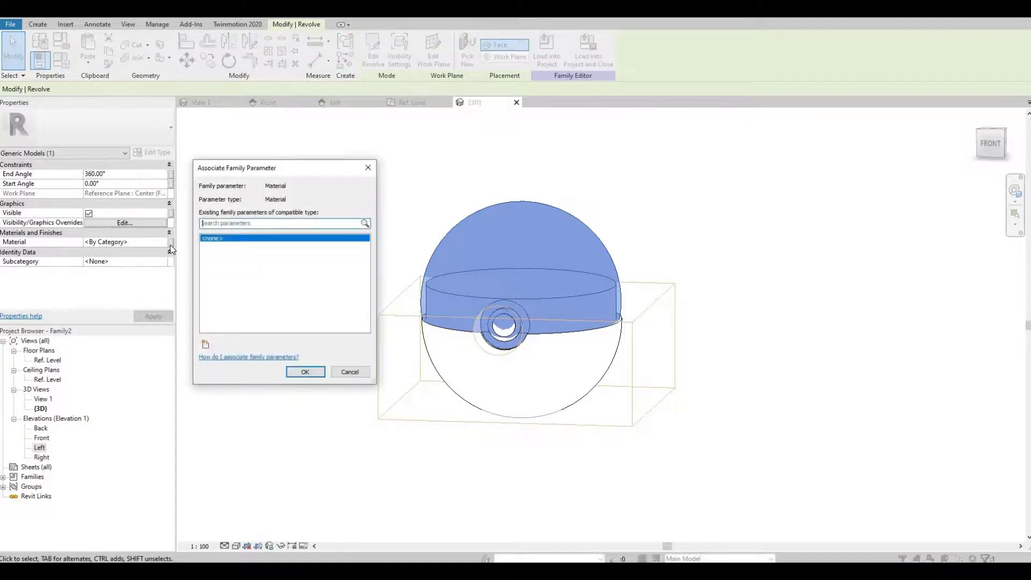
left_click(204, 344)
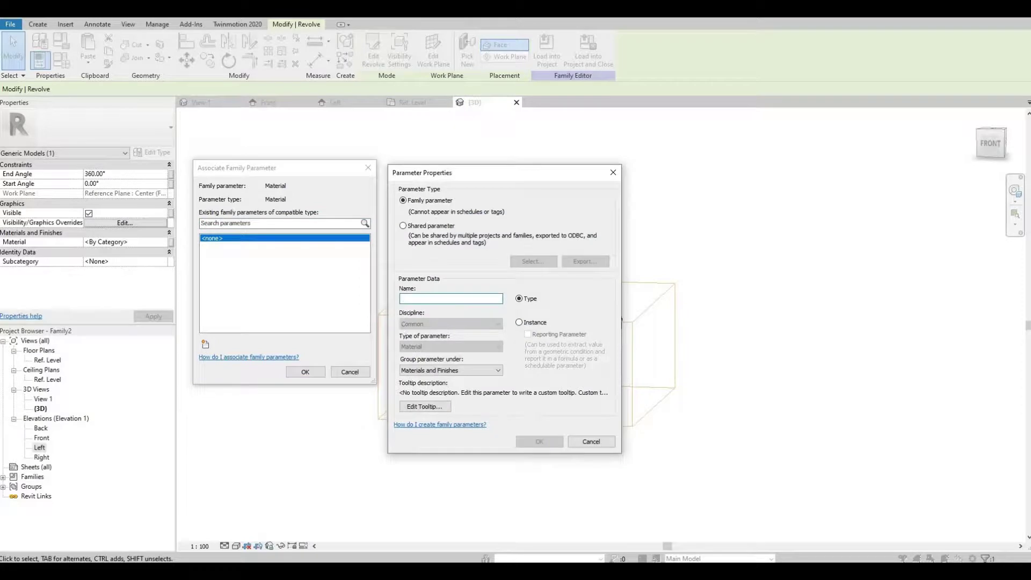
type("Top Shell")
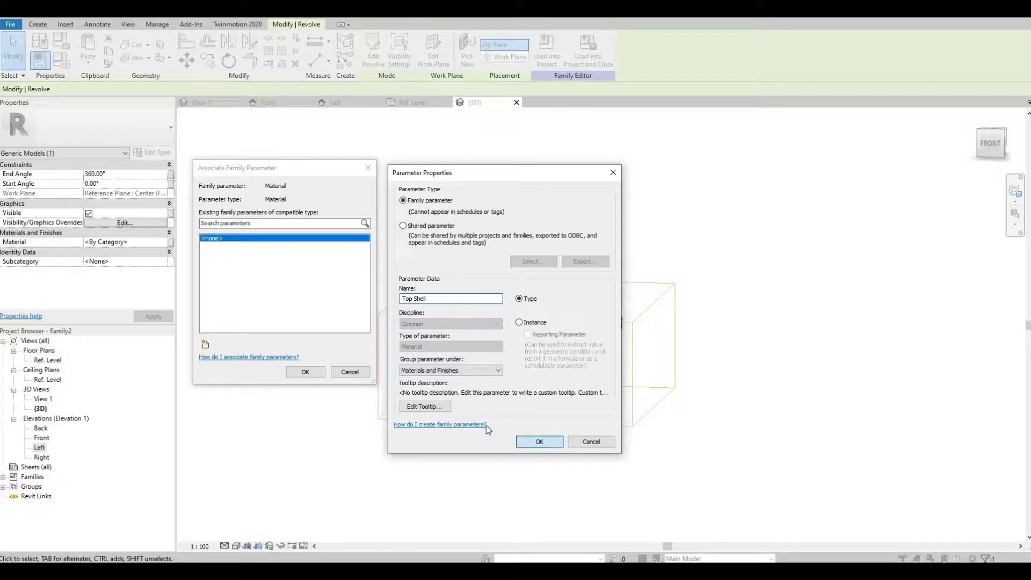
left_click(530, 444)
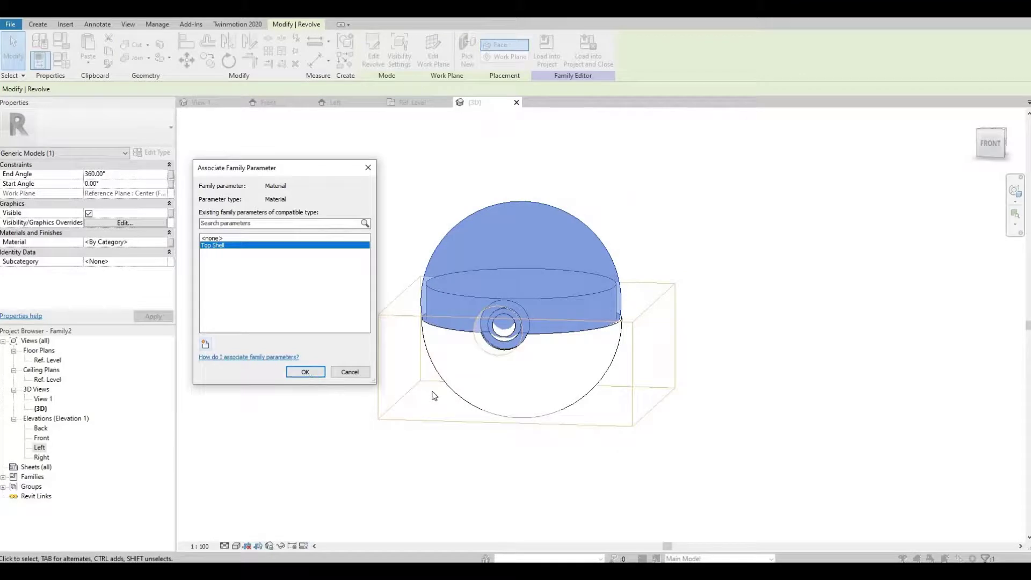
left_click(305, 372)
- Link the lower hemisphere's material to a new type parameter named Bottom Shell
middle_click_drag(457, 400, 410, 391, "shift")
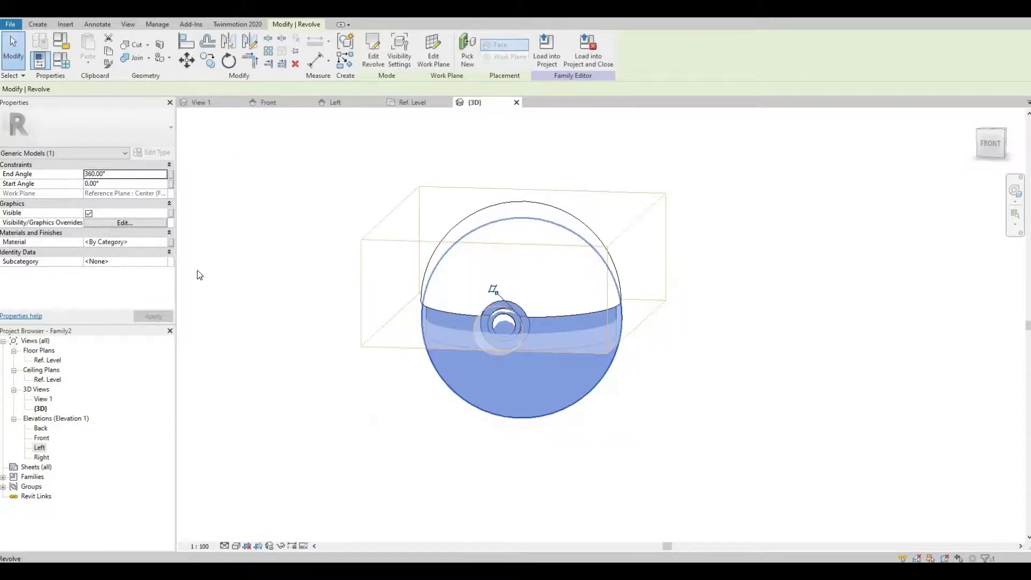
left_click(171, 242)
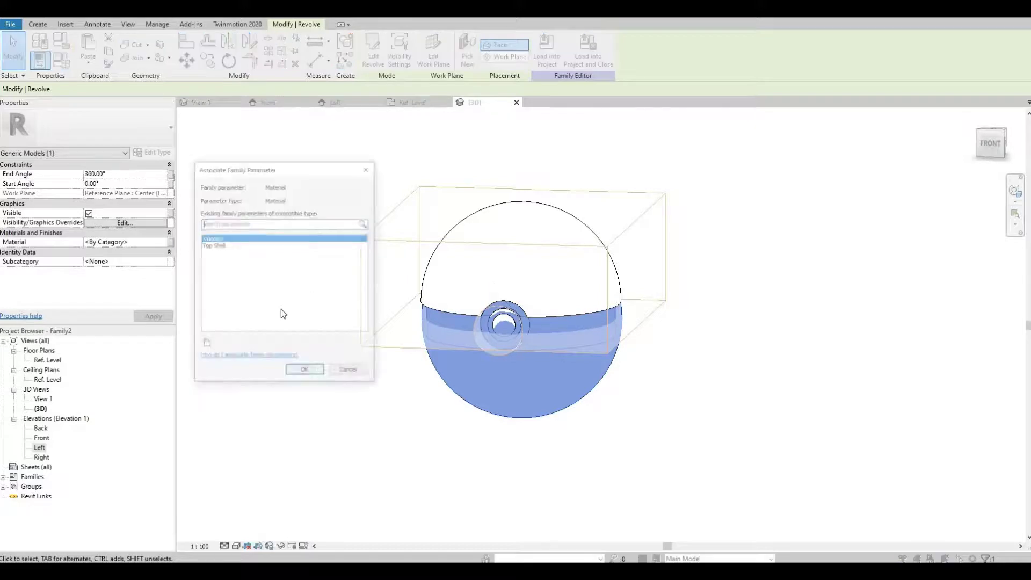
left_click(206, 344)
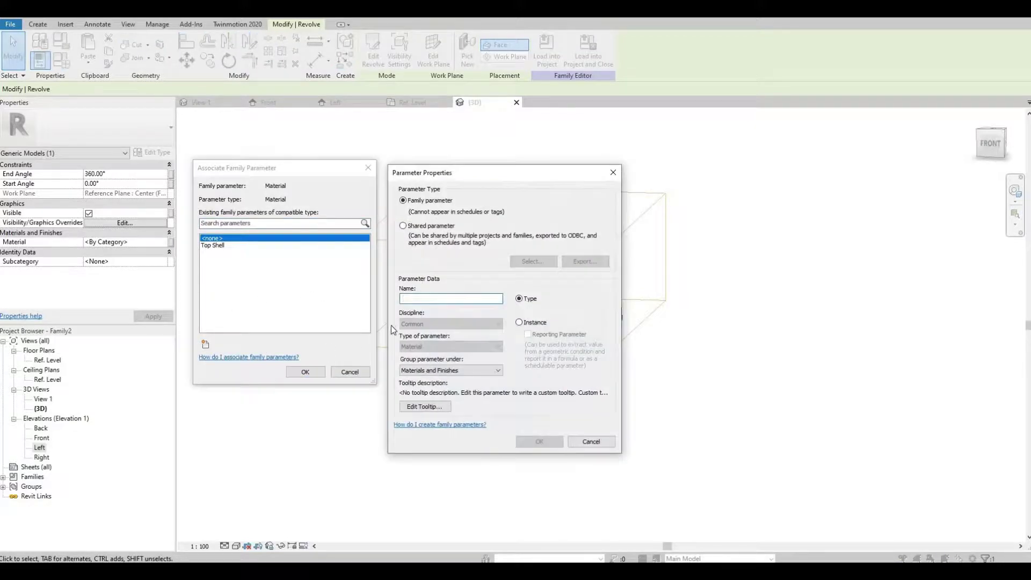
type("Bottom Shell")
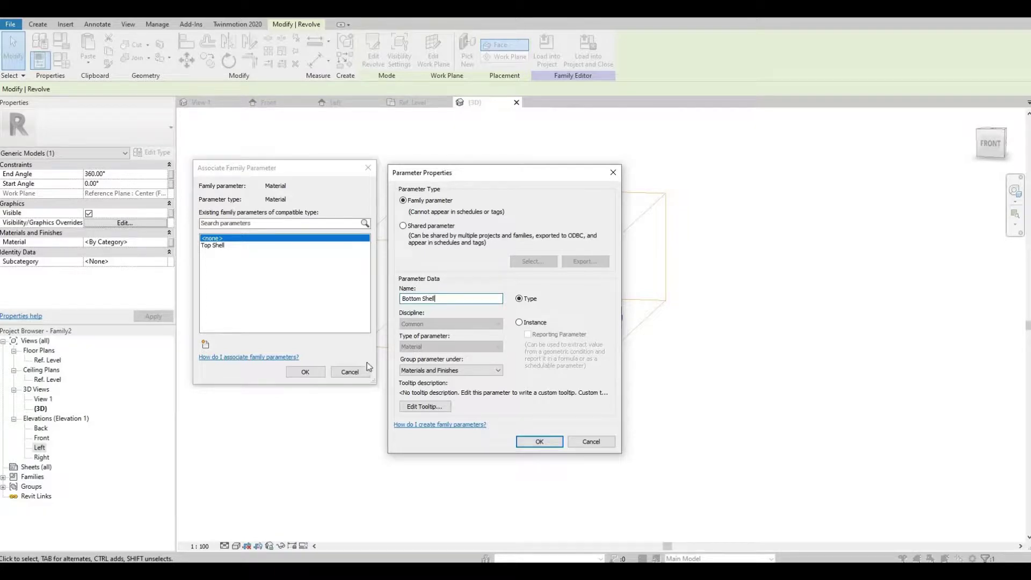
left_click(538, 441)
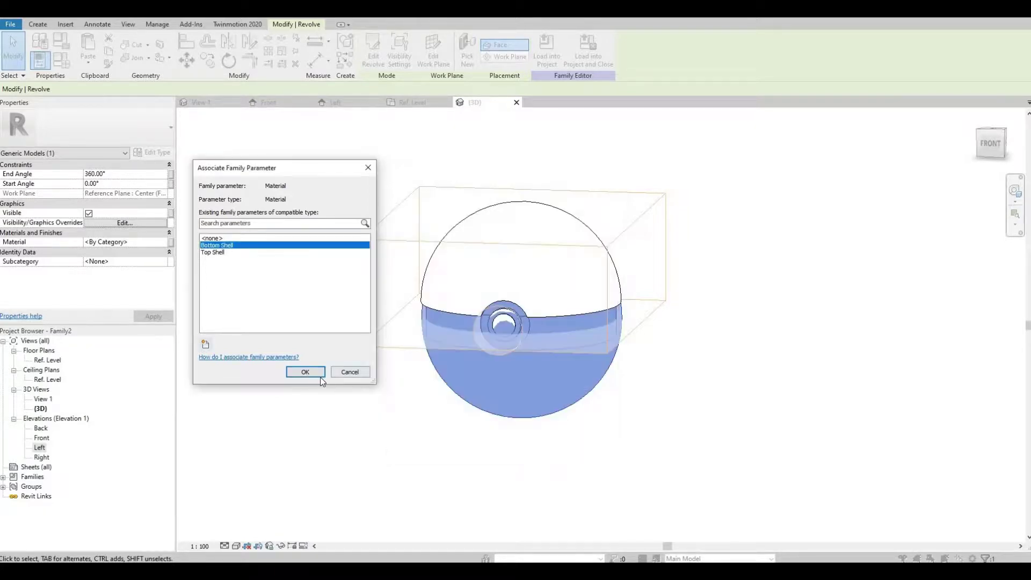
left_click(305, 372)
key("Escape")
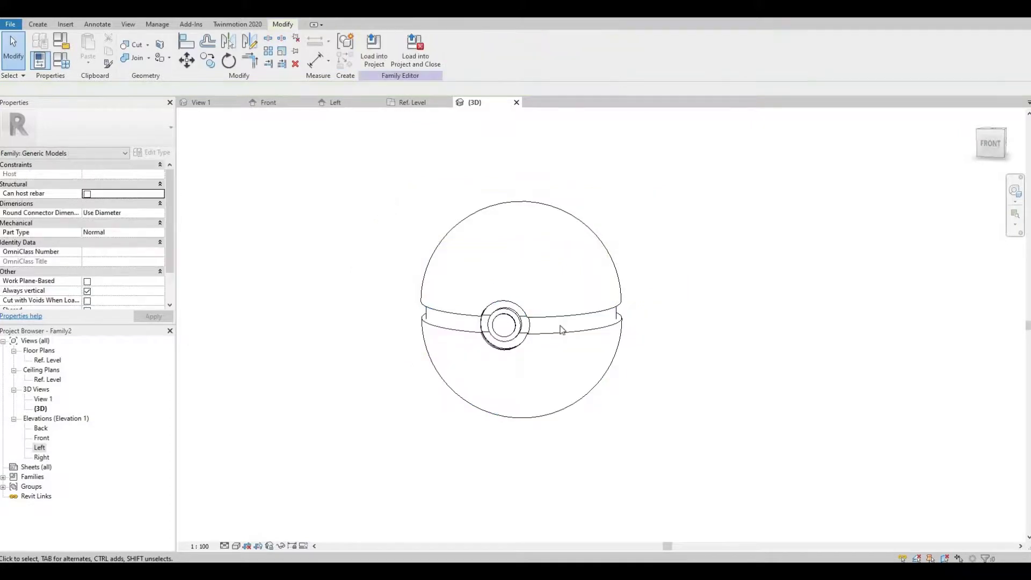
- Associate the material of the inner disc between the hemispheres with a new type parameter named Strip
left_click(618, 318)
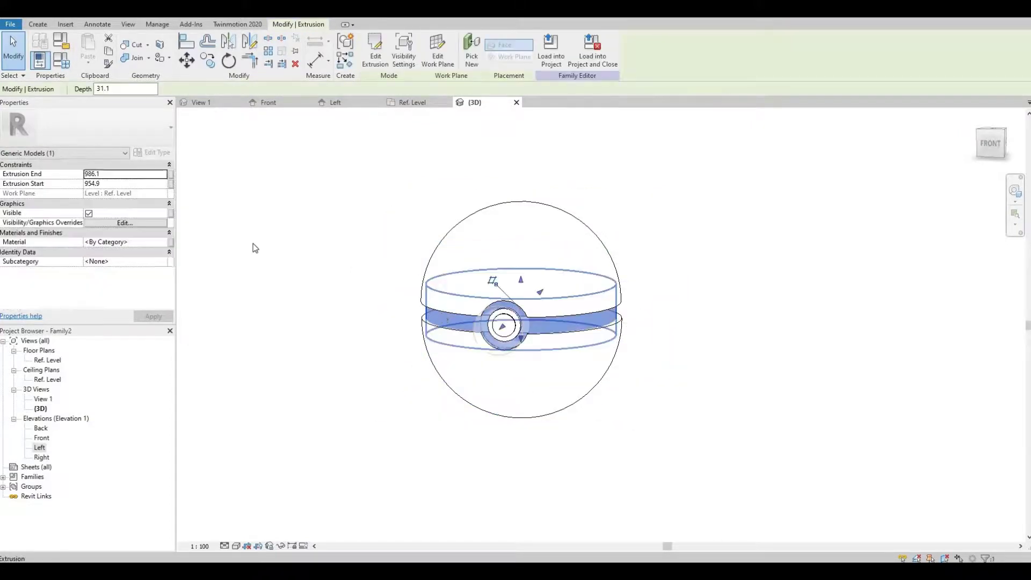
left_click(172, 241)
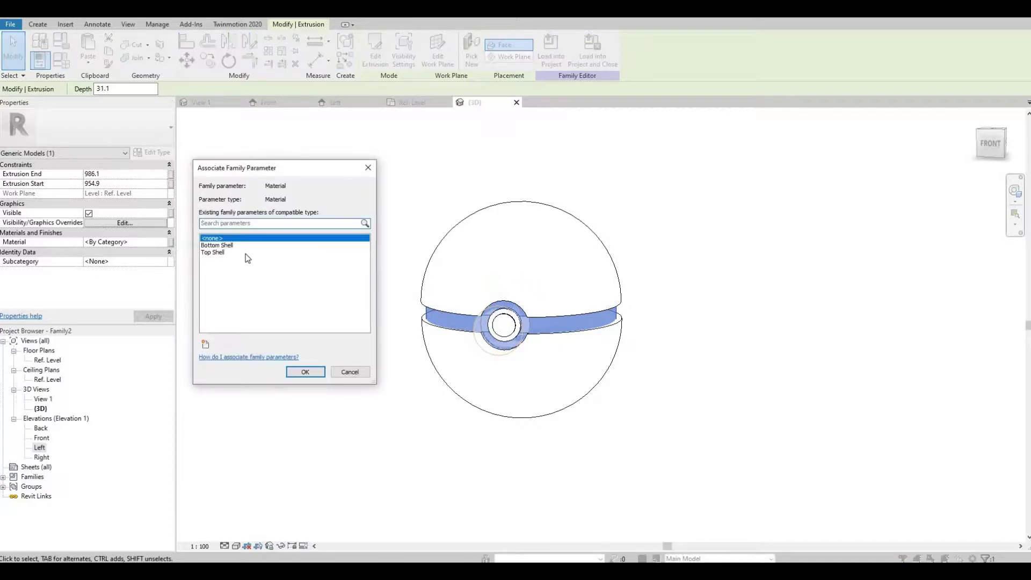
left_click(205, 344)
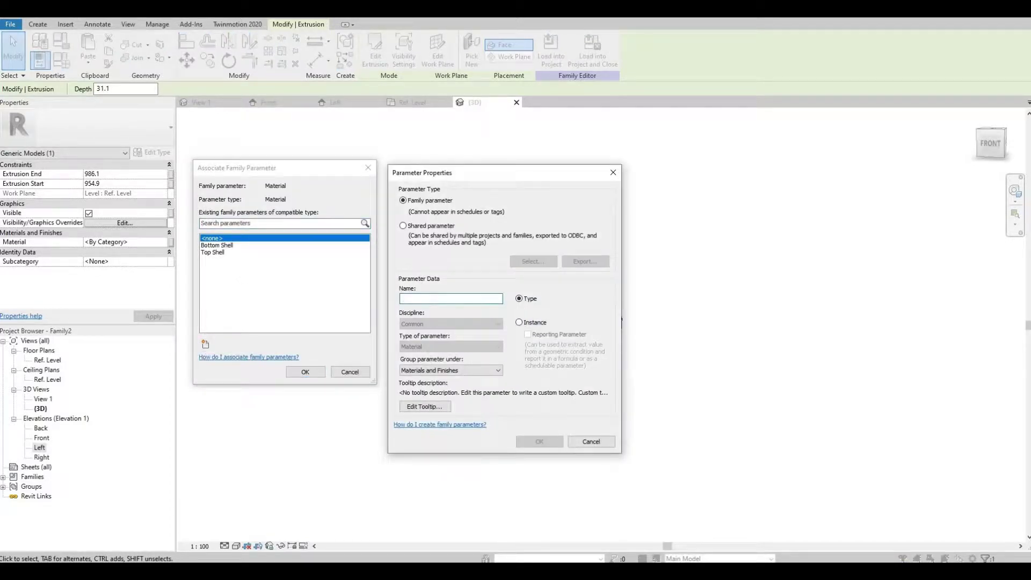
type("Strip")
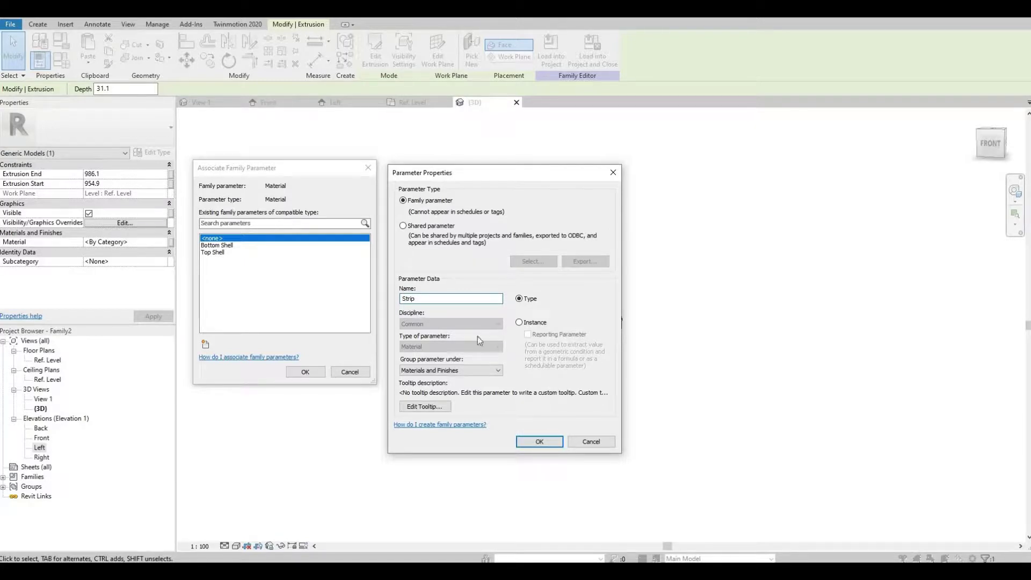
left_click(539, 442)
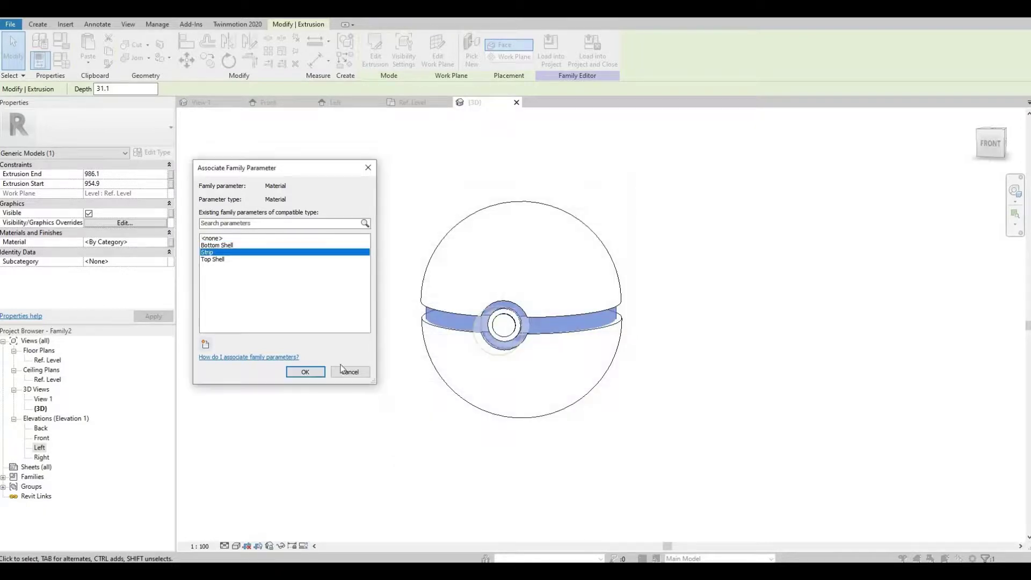
left_click(303, 372)
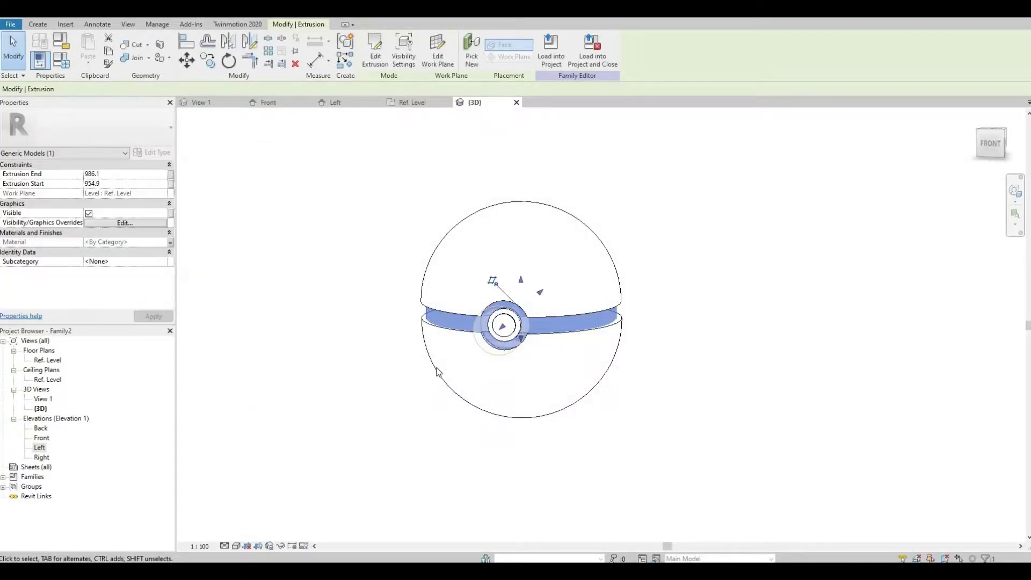
left_click(457, 415)
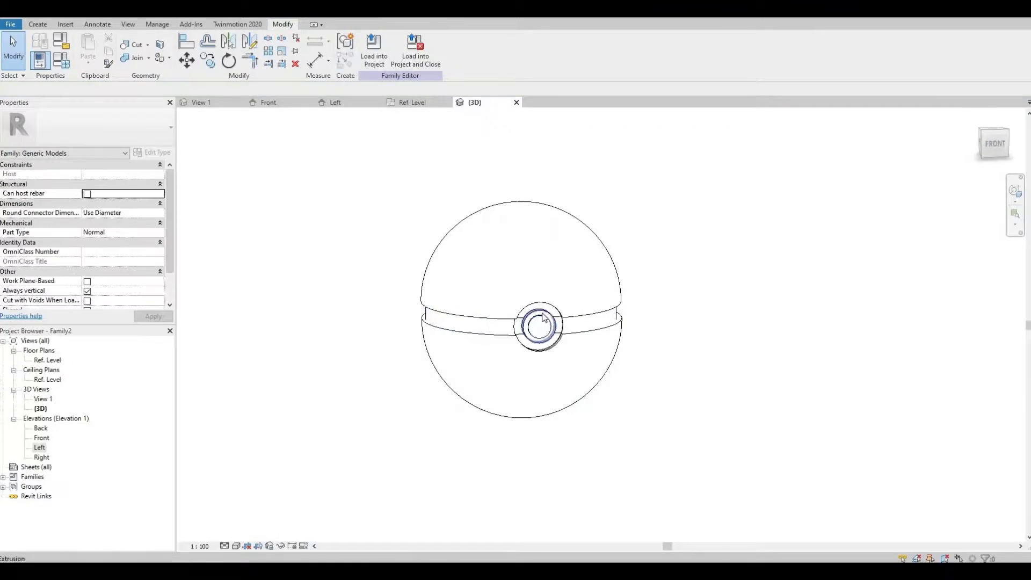
- Associate the material of the button's larger 10 mm radius cylinder with a new type parameter named First Circle
scroll(545, 316, "up", 2)
left_click(545, 316)
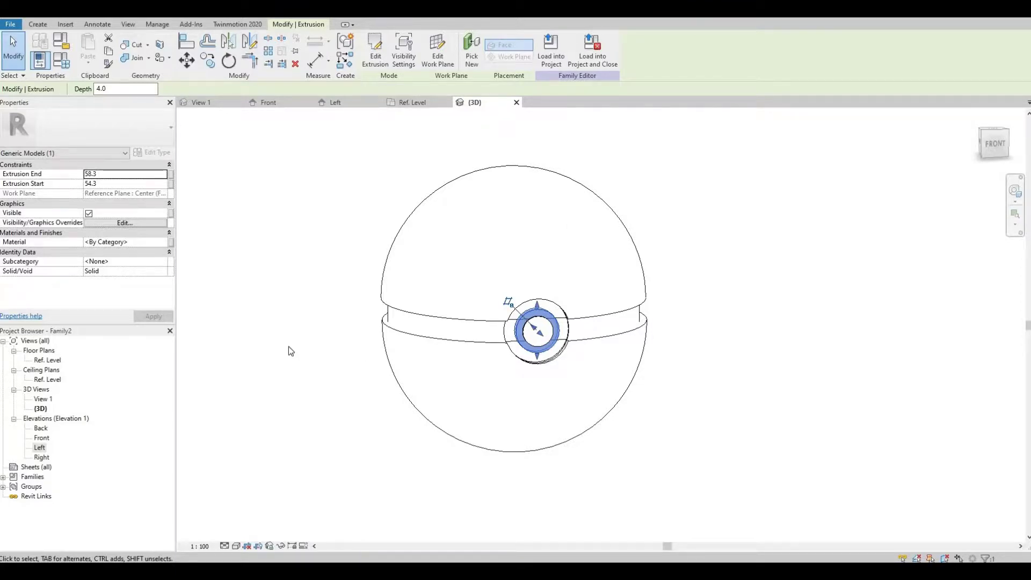
left_click(171, 243)
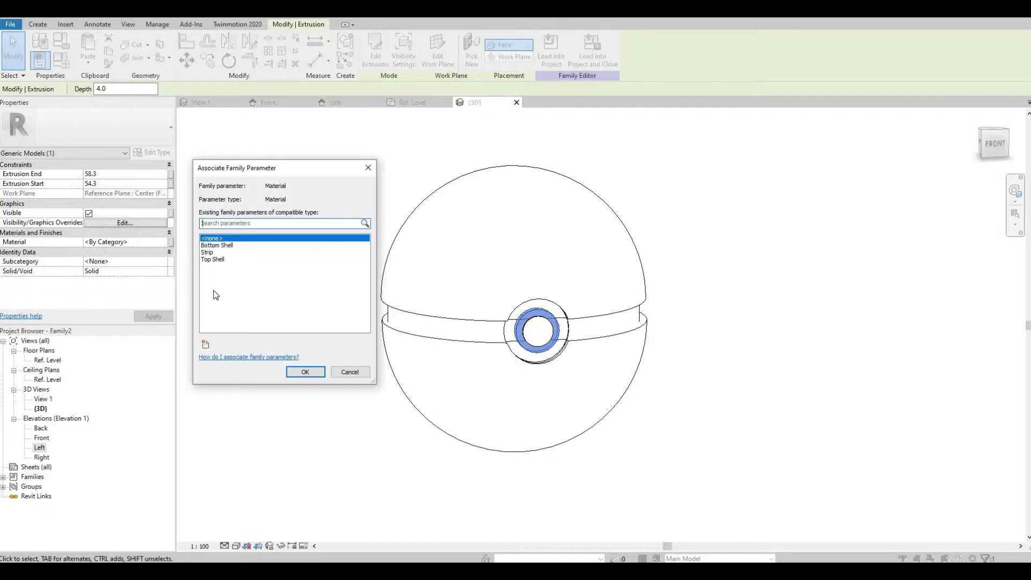
left_click(205, 345)
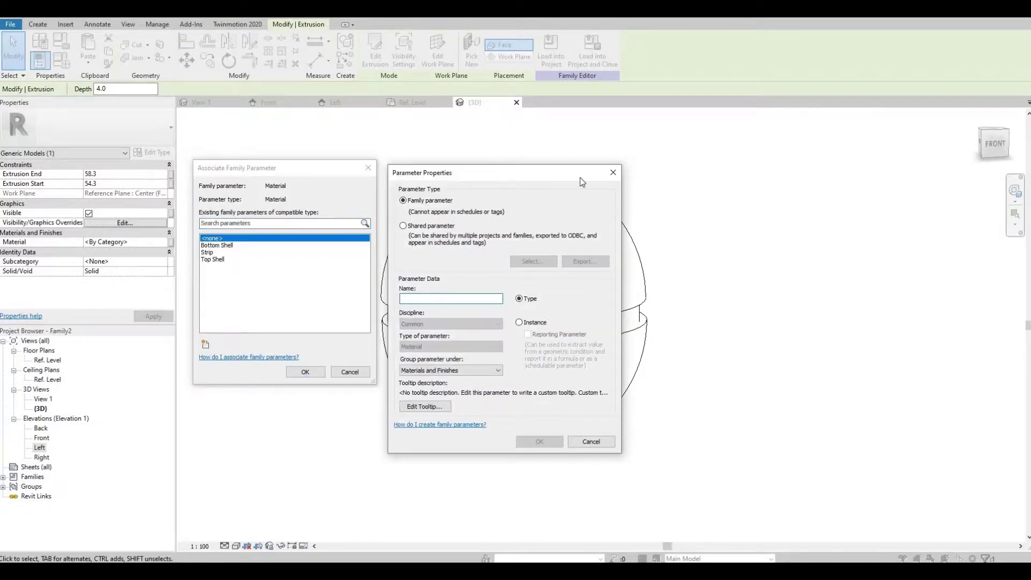
left_click_drag(490, 174, 827, 205)
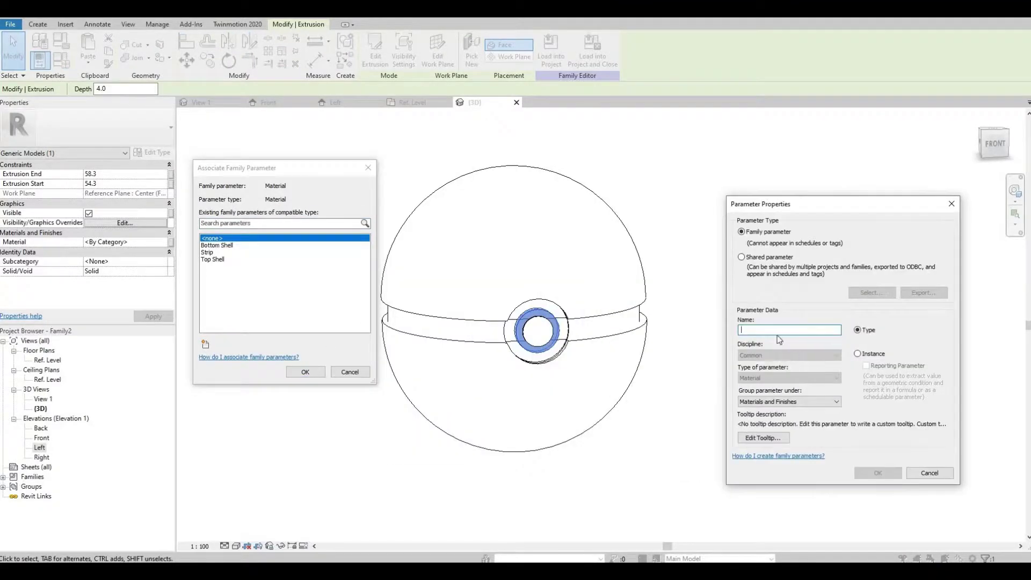
type("First")
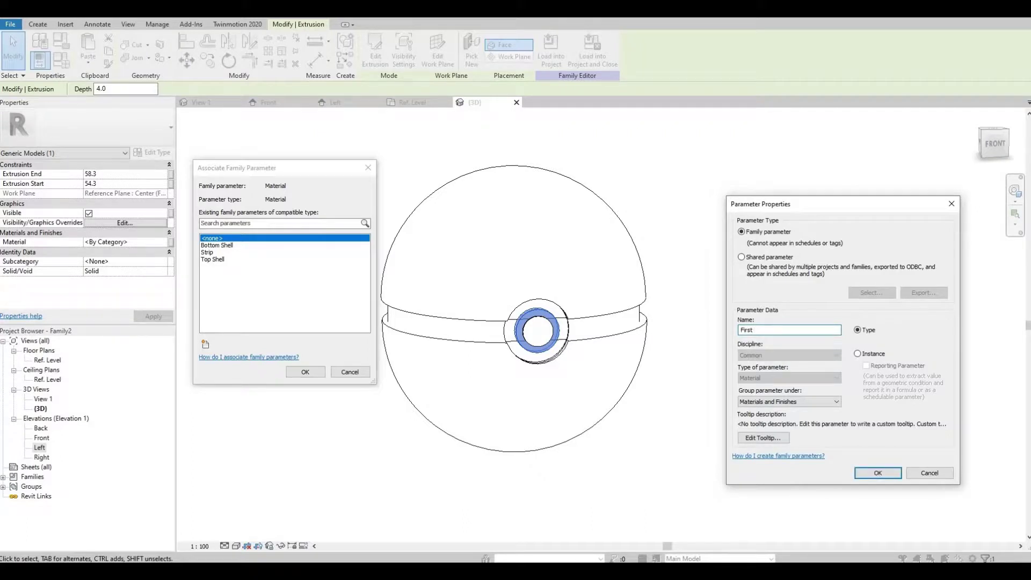
type(" Circle")
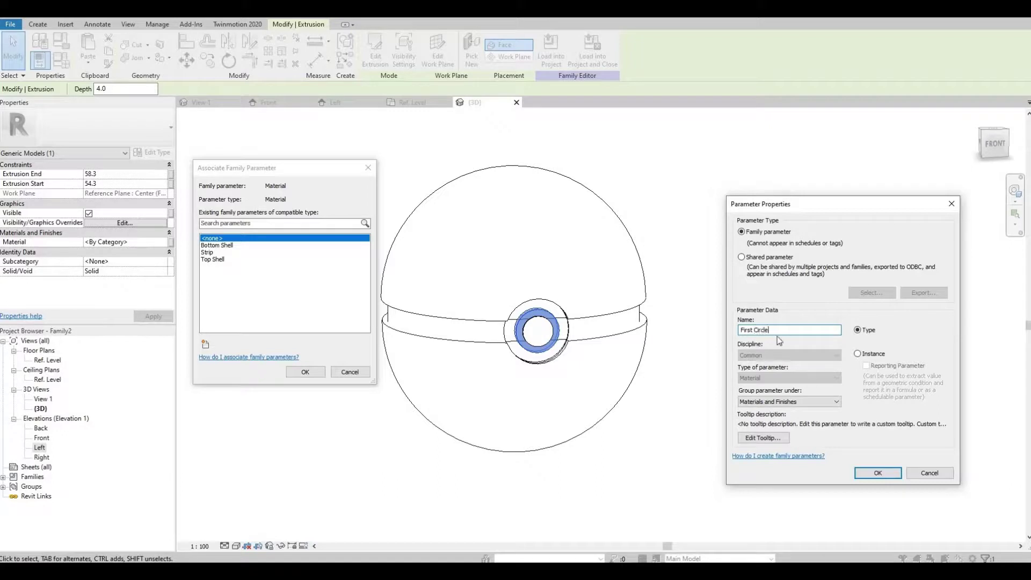
left_click(858, 473)
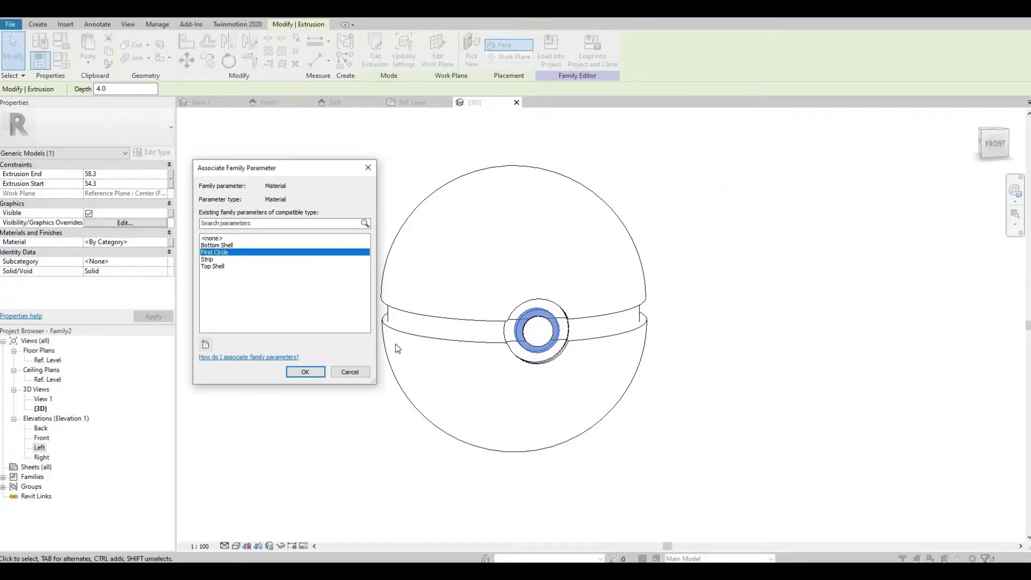
left_click(305, 372)
left_click(545, 323)
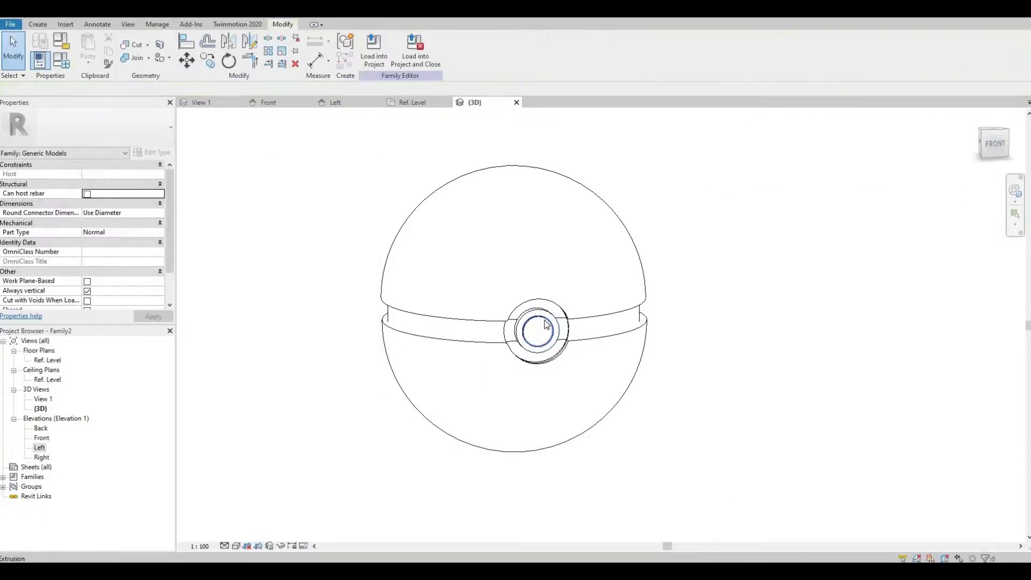
- Associate the material of the button's smallest, innermost cylinder with a new type parameter named Second Circle
left_click(544, 325)
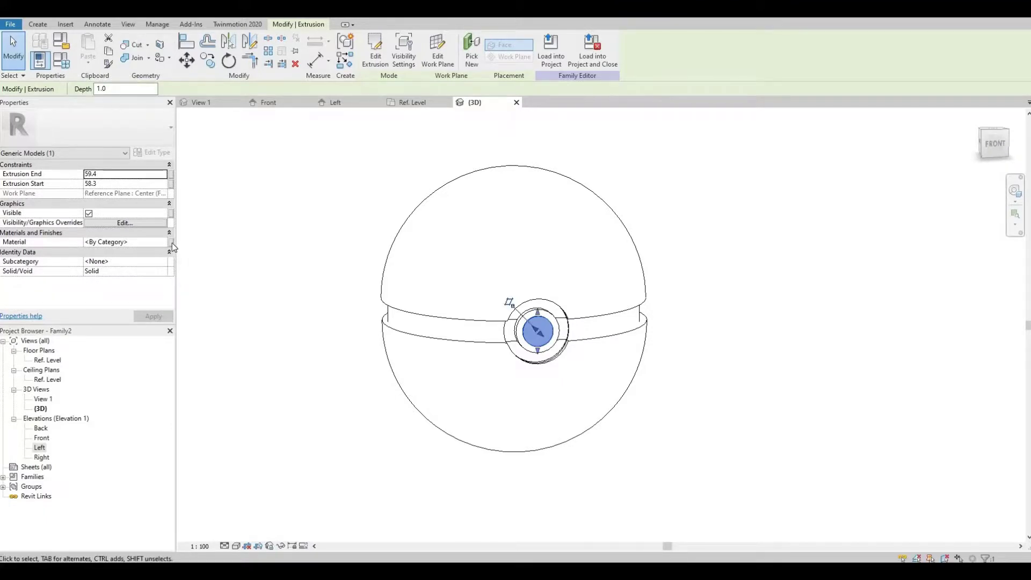
left_click(170, 242)
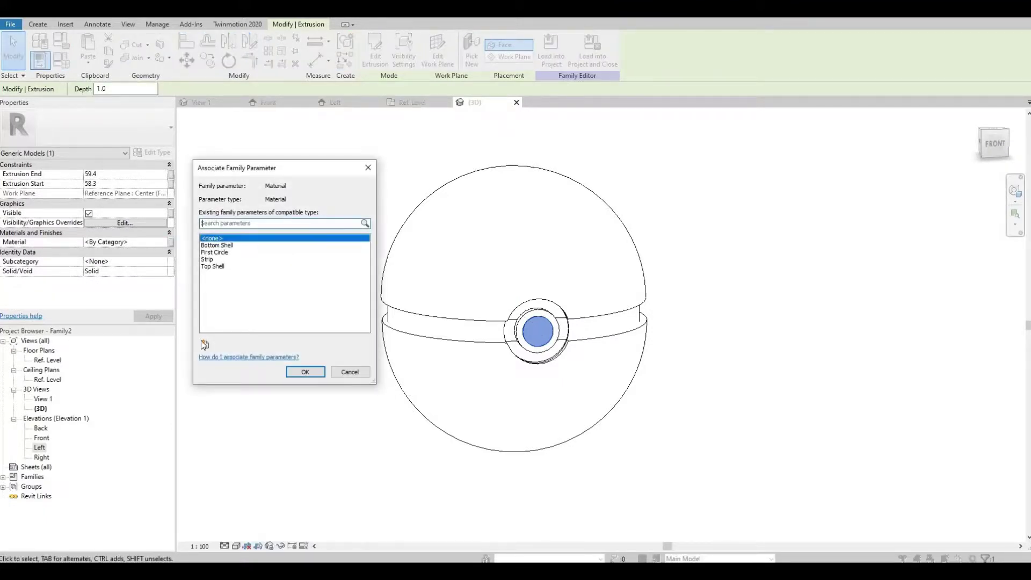
left_click(204, 344)
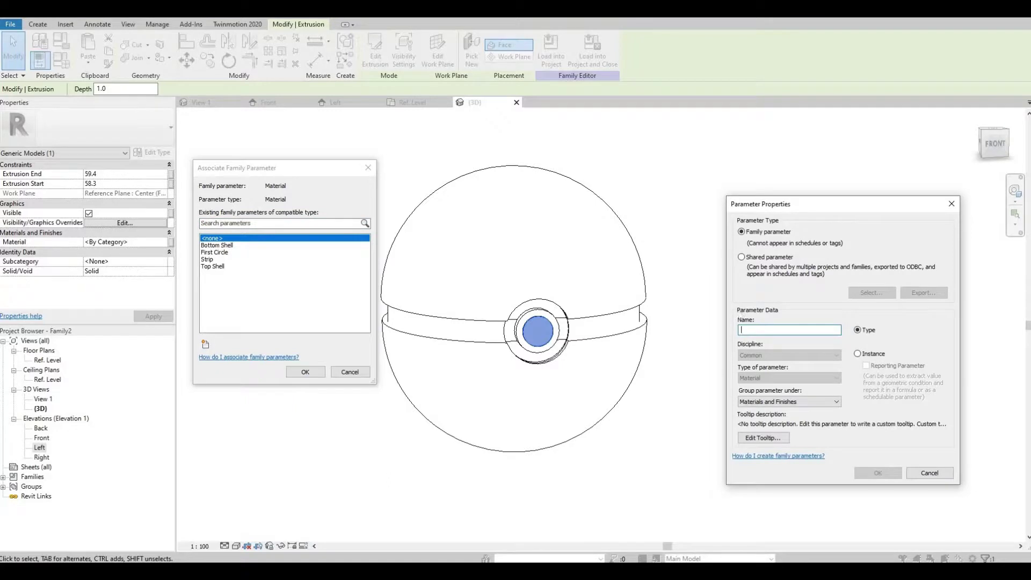
type("AS")
key("BackSpace")
type("Se")
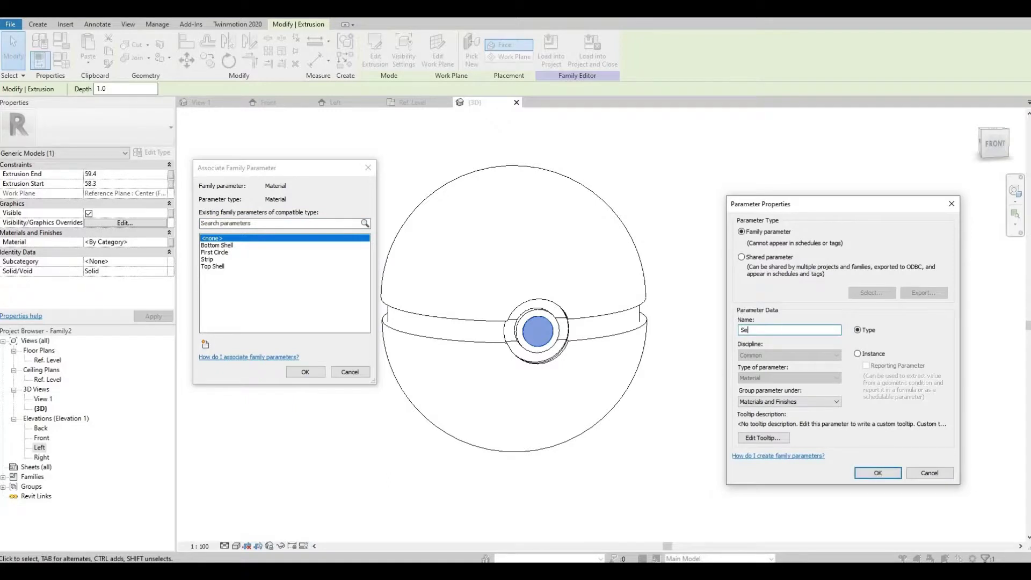
type("cond Circle")
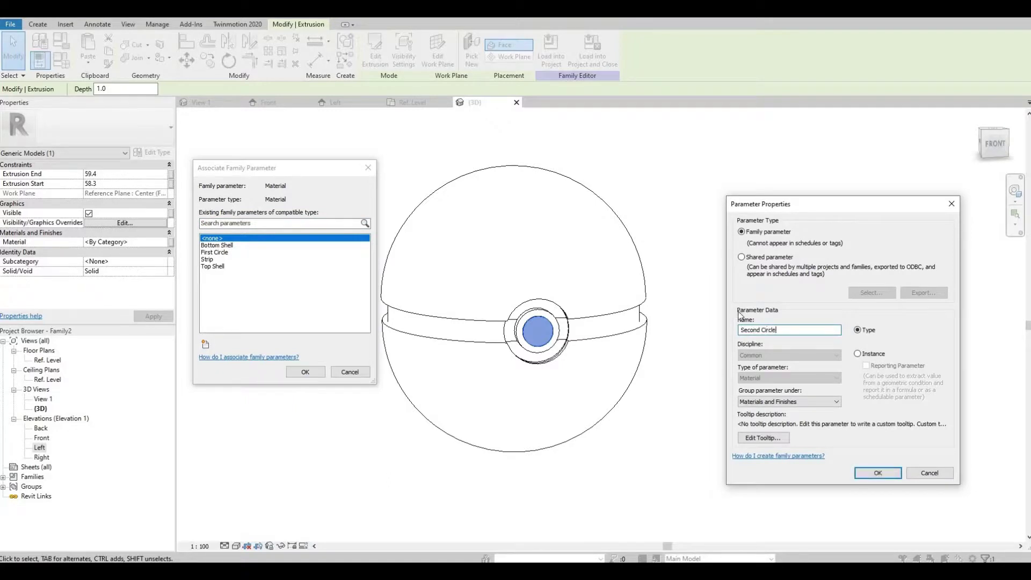
left_click(868, 475)
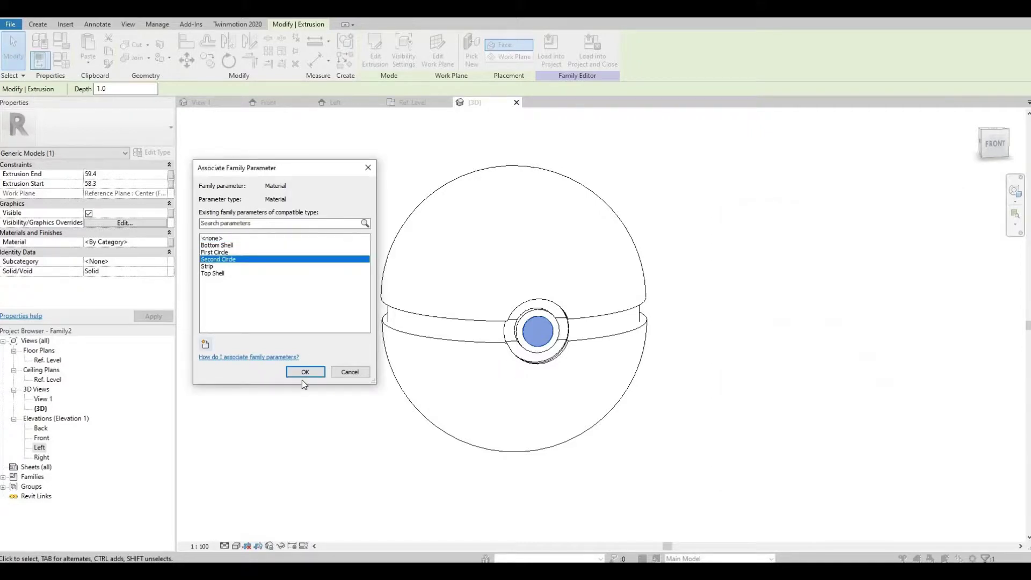
left_click(304, 372)
- Close the inactive views, keeping only the 3D view, and save the family as Pokemon Ball.rfa
scroll(322, 204, "down", 1)
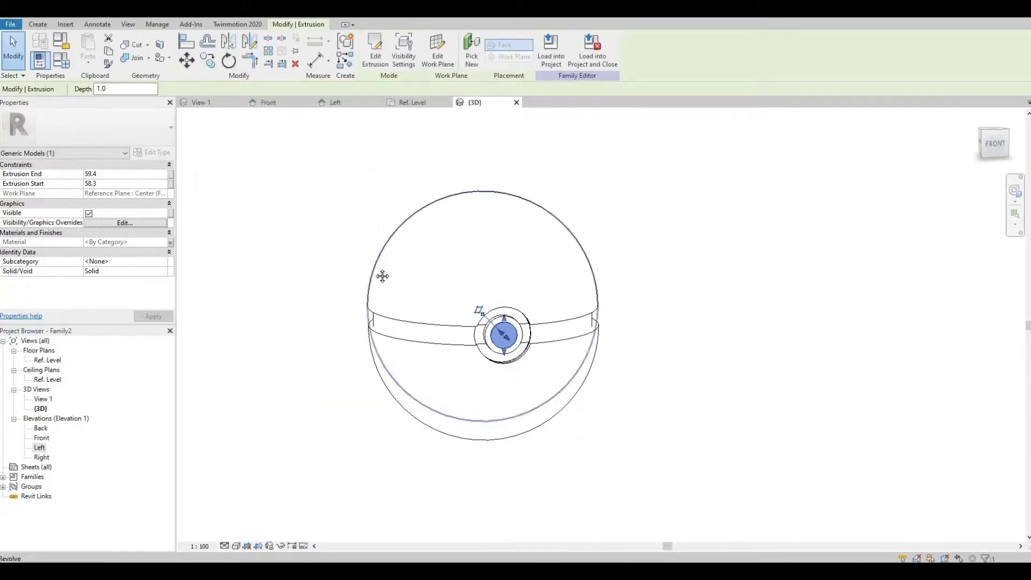
middle_click_drag(268, 154, 255, 161)
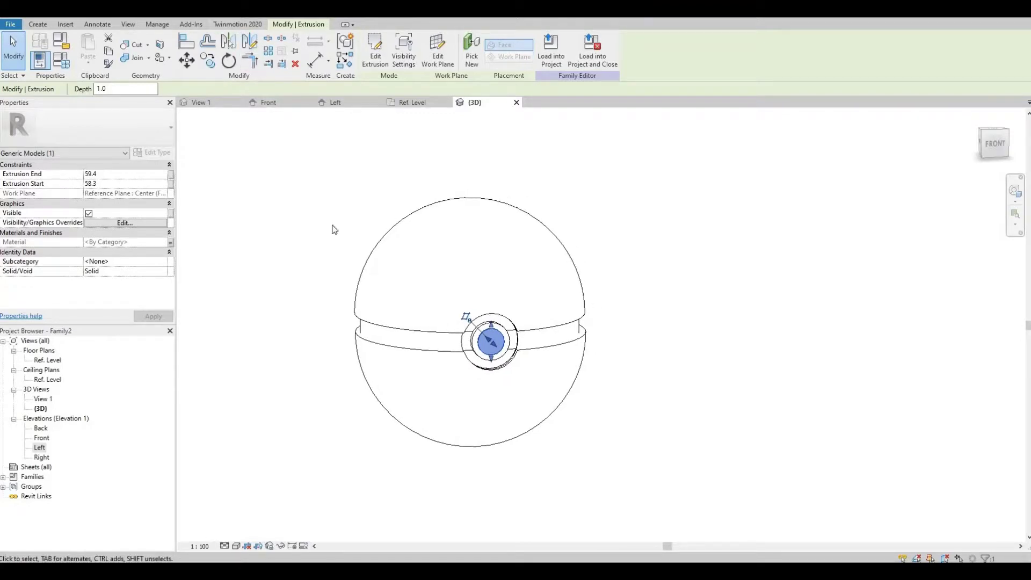
left_click(230, 11)
middle_click_drag(375, 264, 352, 260)
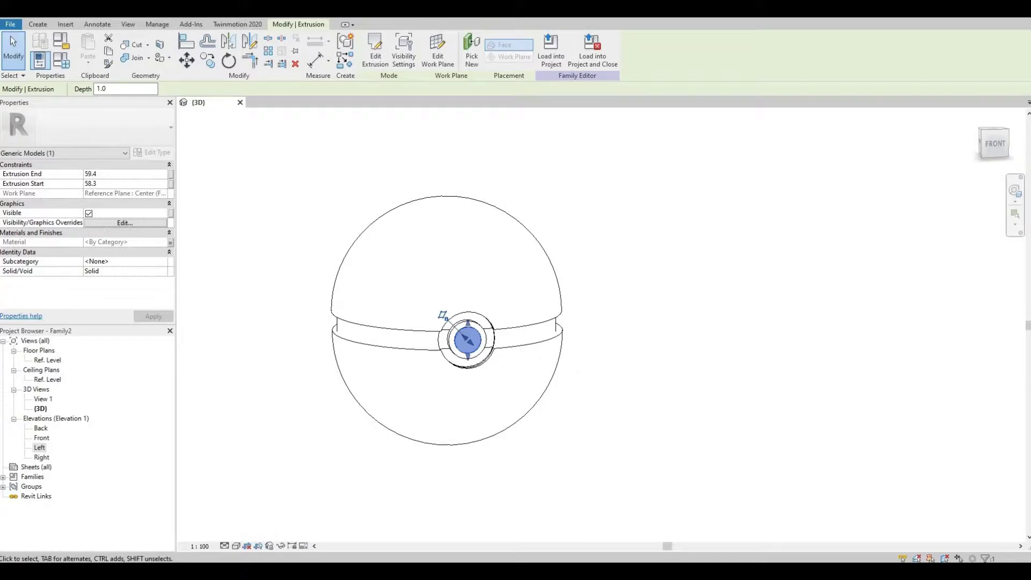
left_click(49, 11)
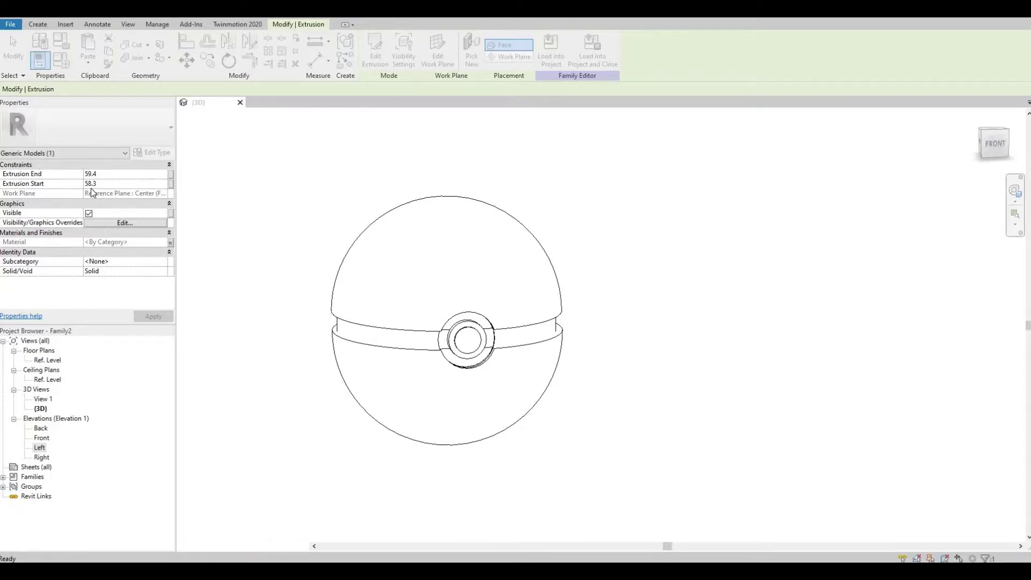
- Create a new project using a different template file than Construction Template
left_click(8, 26)
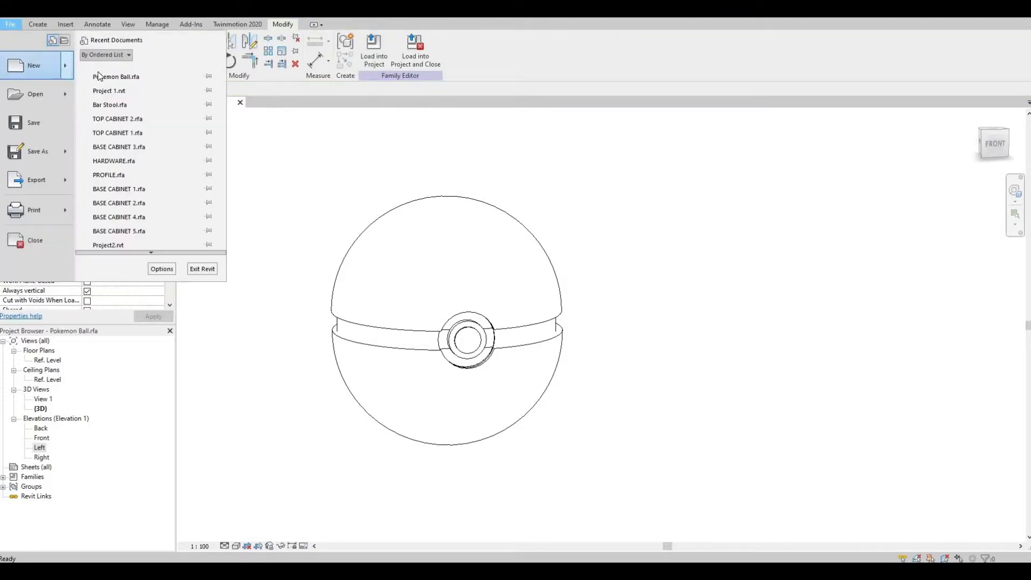
mouse_move(66, 67)
left_click(171, 65)
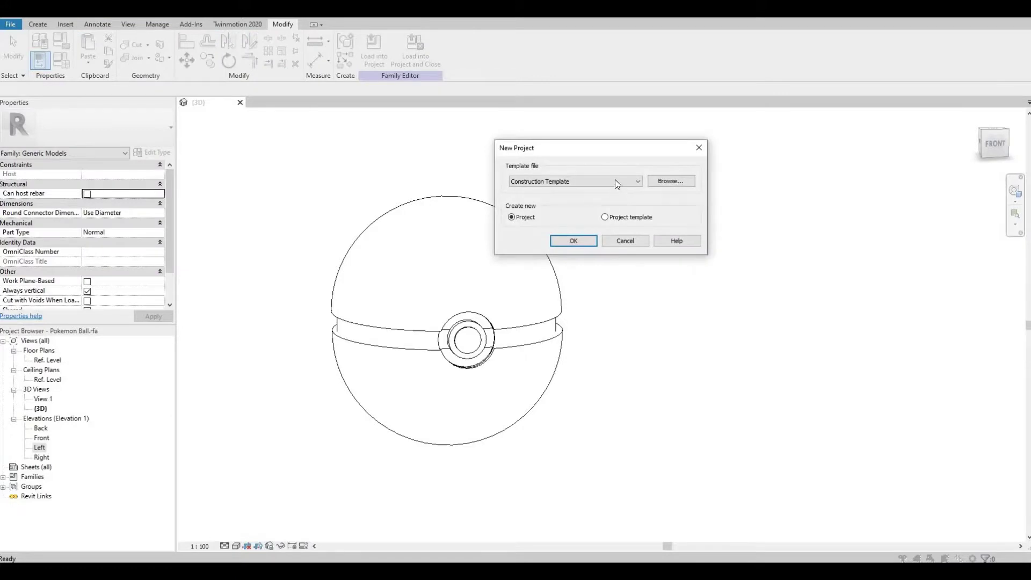
left_click(604, 183)
left_click(582, 199)
left_click(588, 243)
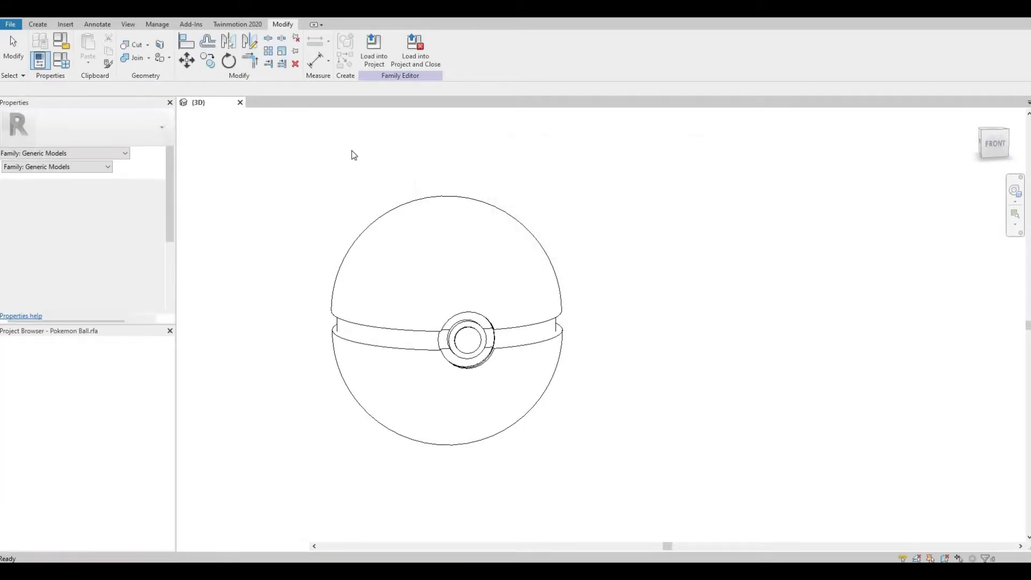
- Load the Pokemon Ball family into the new project and place one instance midway between the elevation markers on Level 1
left_click(226, 103)
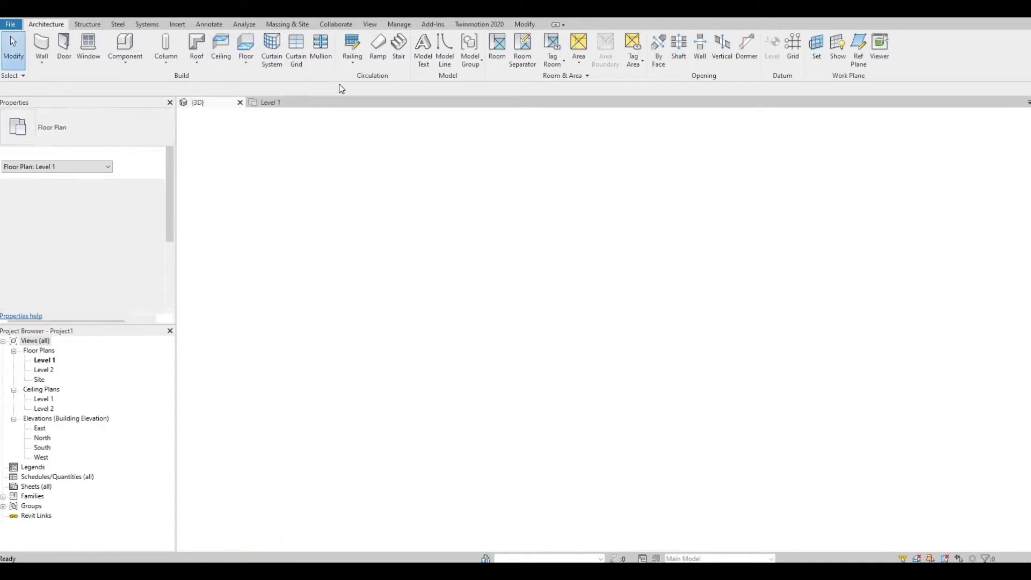
left_click(410, 53)
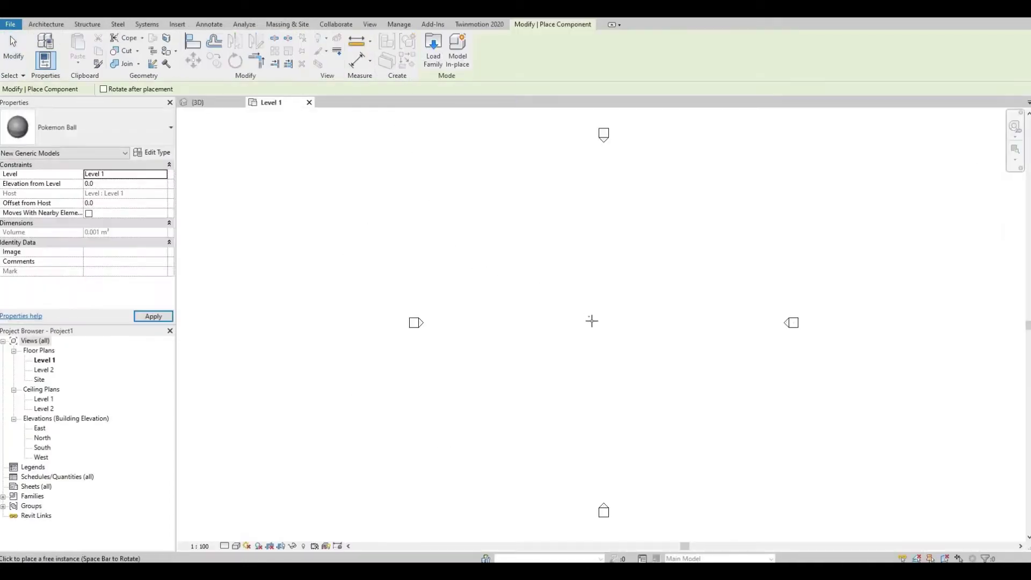
key("Escape")
scroll(612, 322, "up", 1)
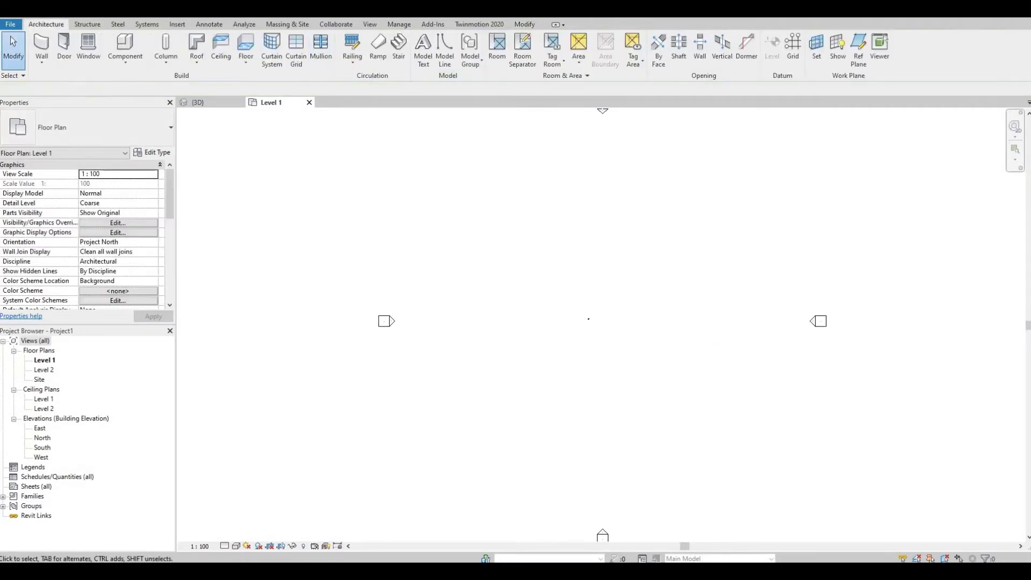
- Open the project's default 3D view and inspect the placed ball up close with its button facing forward
middle_click_drag(564, 314, 524, 298)
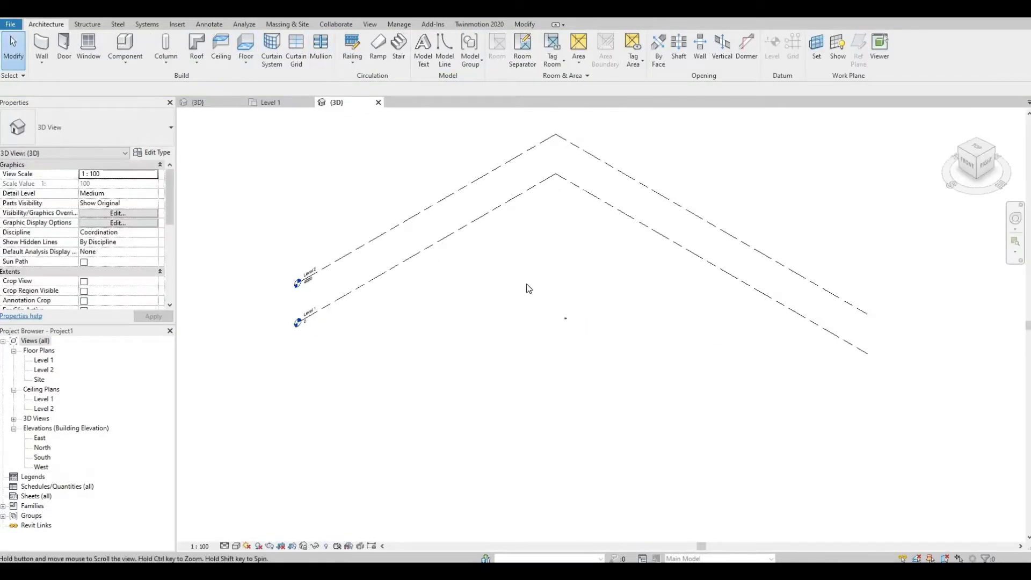
scroll(530, 309, "up", 8)
scroll(556, 321, "up", 8)
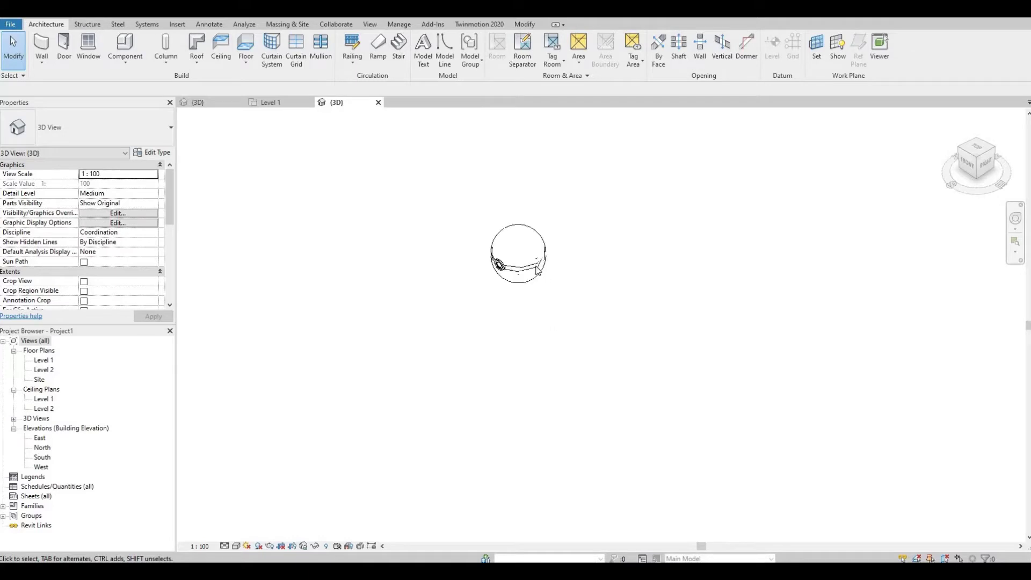
middle_click_drag(553, 286, 522, 317, "shift")
scroll(537, 284, "up", 10)
middle_click_drag(541, 261, 532, 257, "shift")
middle_click_drag(504, 333, 524, 256)
middle_click_drag(466, 455, 569, 177)
scroll(566, 314, "up", 1)
middle_click_drag(568, 318, 668, 268, "shift")
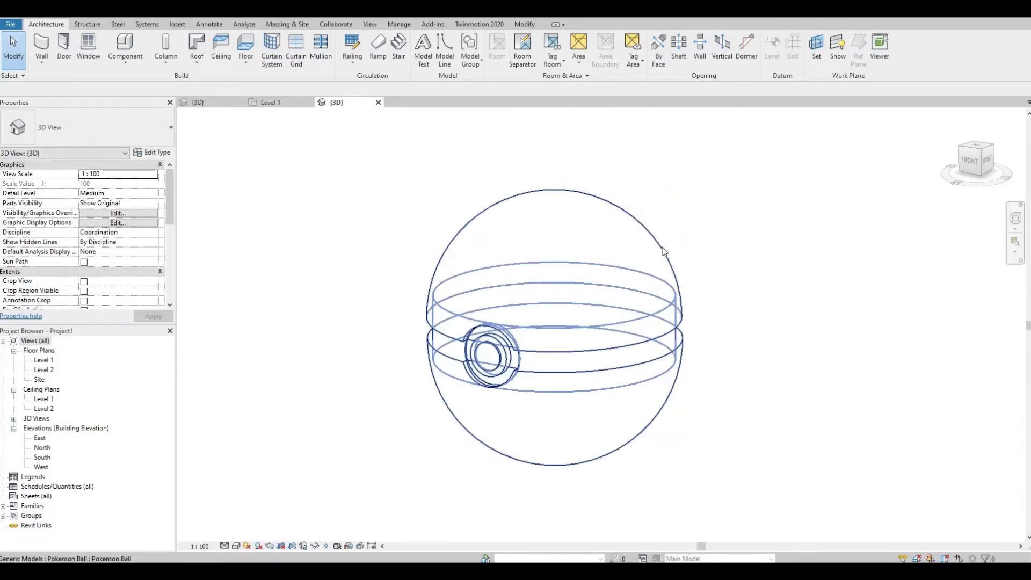
left_click(589, 226)
left_click(239, 173)
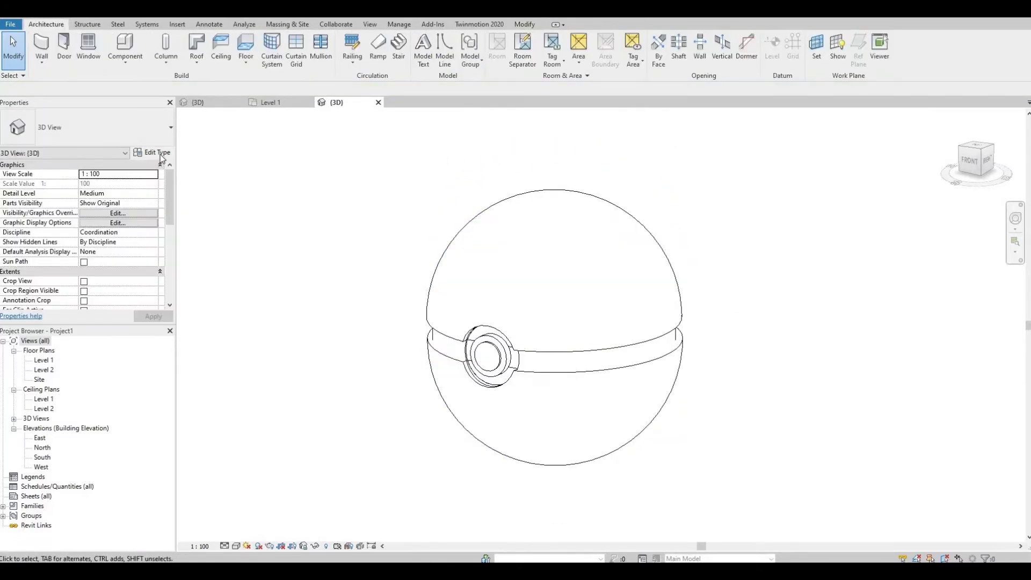
left_click(160, 153)
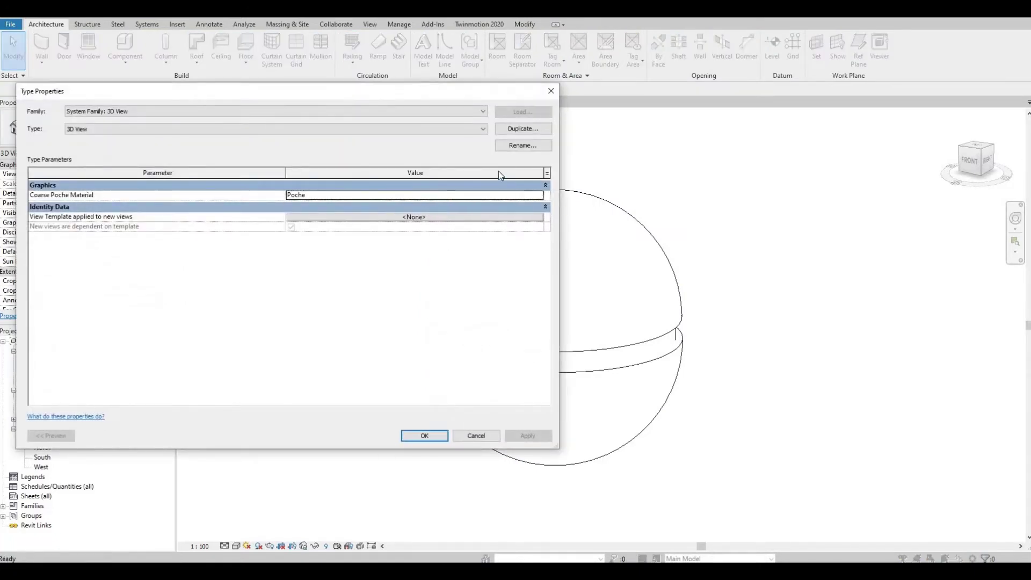
key("Escape")
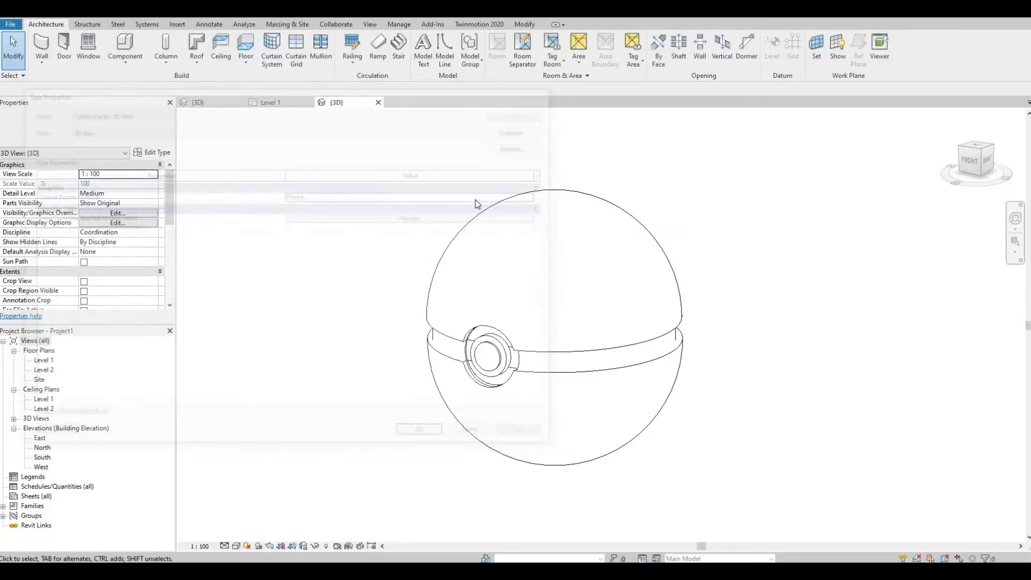
- Review the material parameters in the placed ball's type properties without changing them, and deselect the ball
key("ctrl+Left")
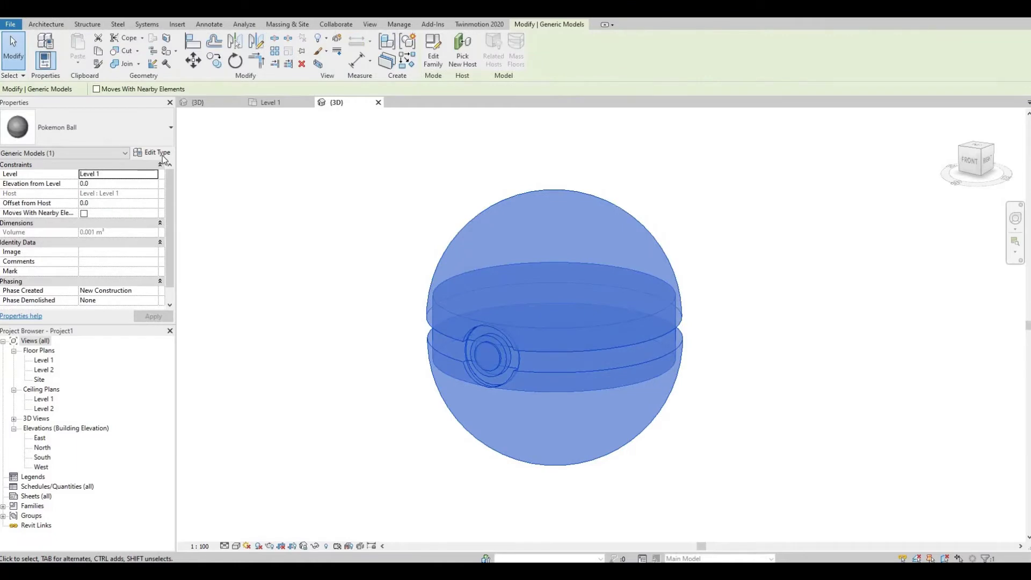
left_click(161, 154)
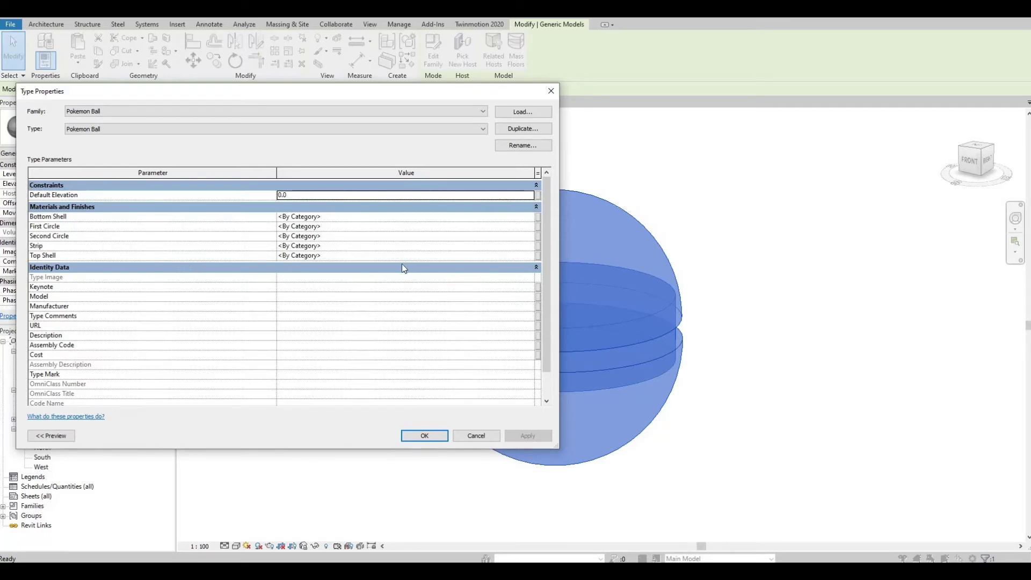
key("Escape")
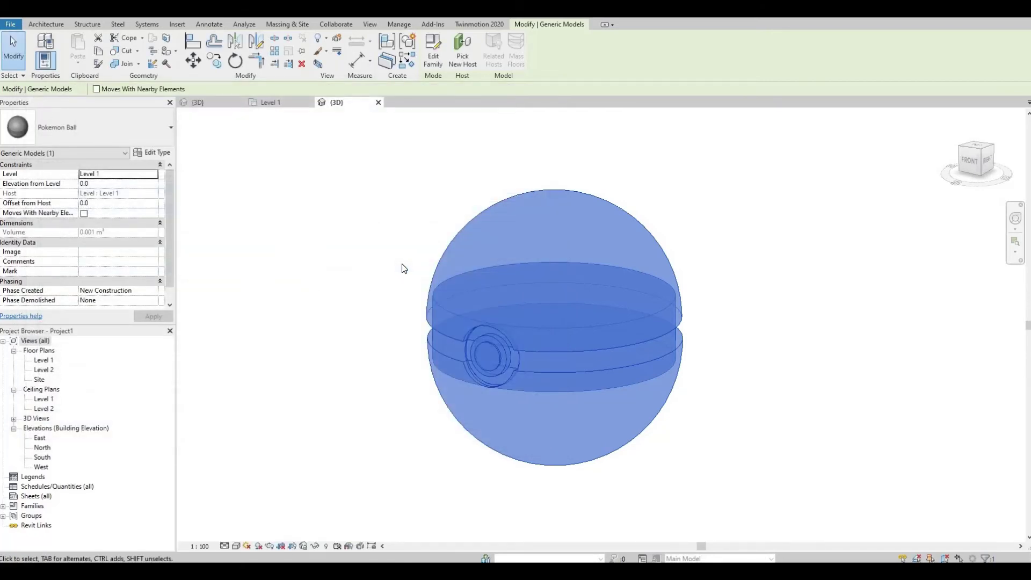
left_click(357, 241)
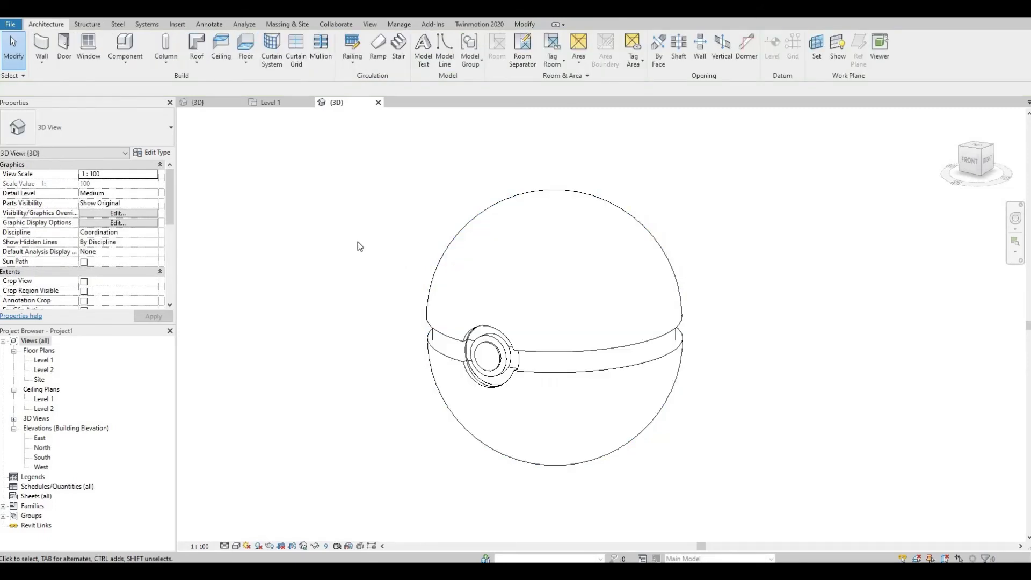